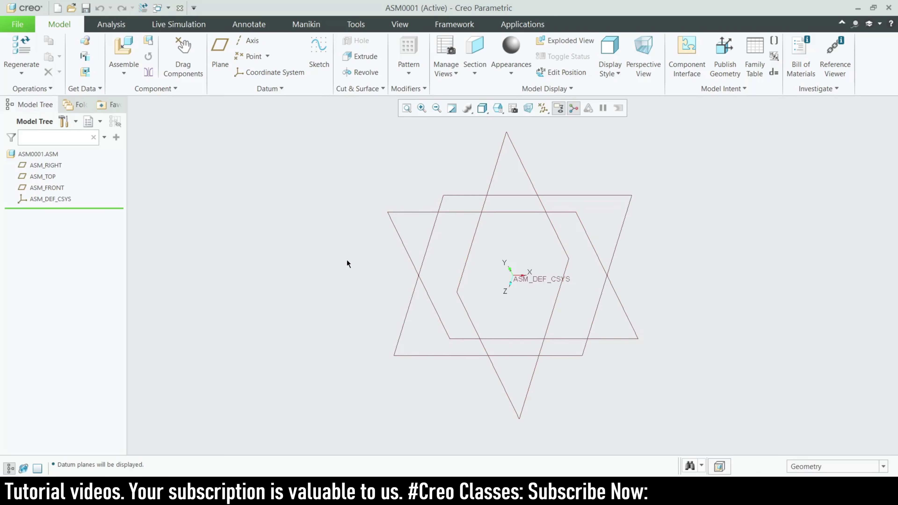
# Step: Switch from the assembly to the PRT0001.PRT part window
pyautogui.click(169, 9)
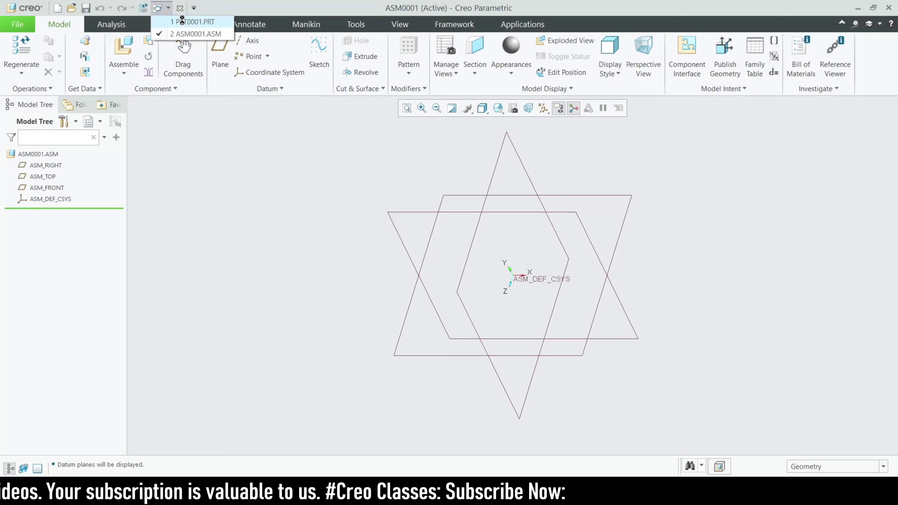
pyautogui.click(193, 21)
pyautogui.moveTo(488, 309); pyautogui.dragTo(501, 356, button='middle')
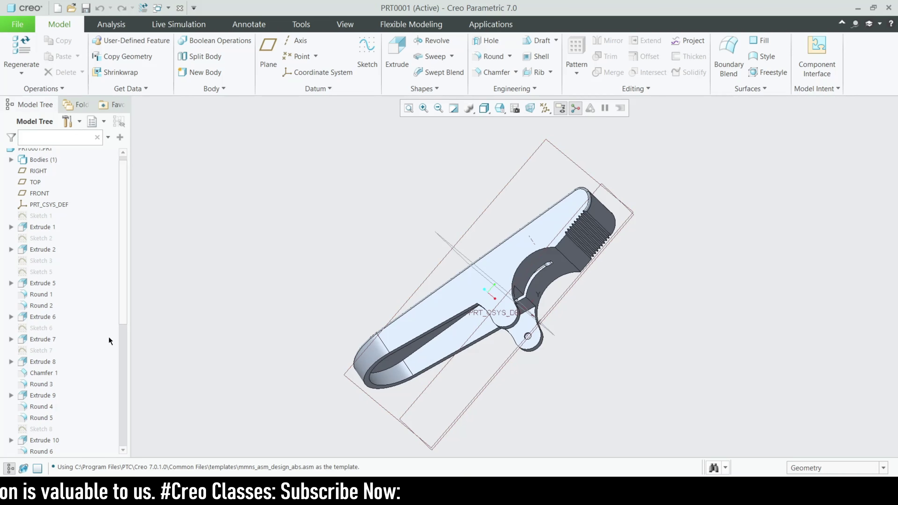
# Step: Open Sketch 1 of the clamp part for editing and orient it to the 2D sketch view
pyautogui.click(46, 216)
pyautogui.click(62, 156)
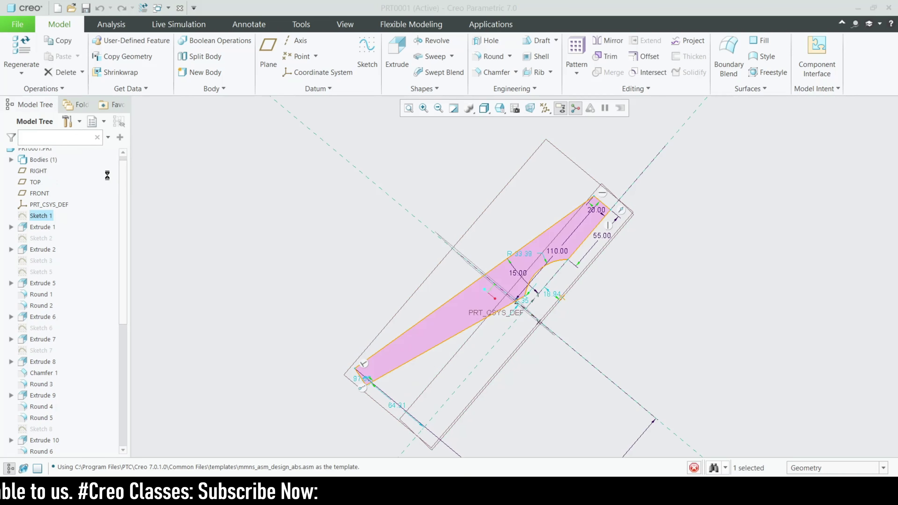
pyautogui.click(538, 107)
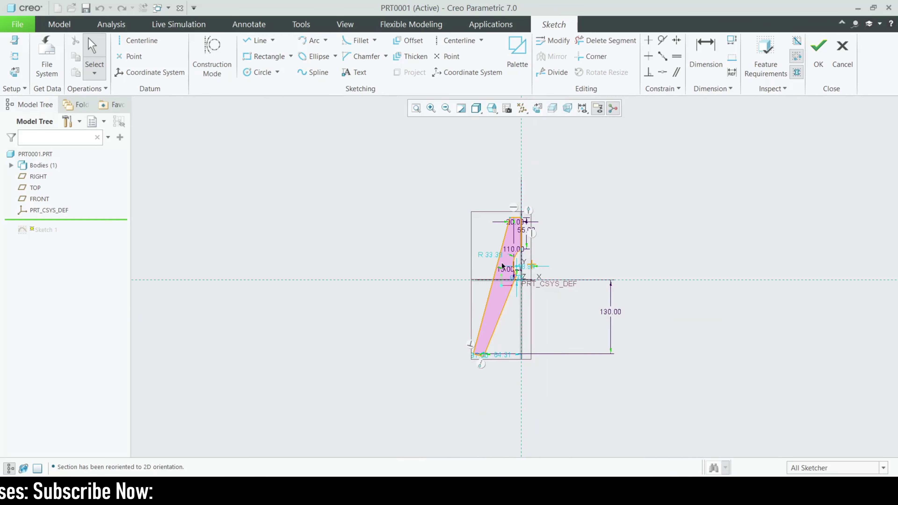
# Step: Examine the overall shape and dimensions of the tapered handle profile in Sketch 1
pyautogui.scroll(2, 510, 263)
pyautogui.scroll(-3, 530, 255)
pyautogui.scroll(4, 518, 400)
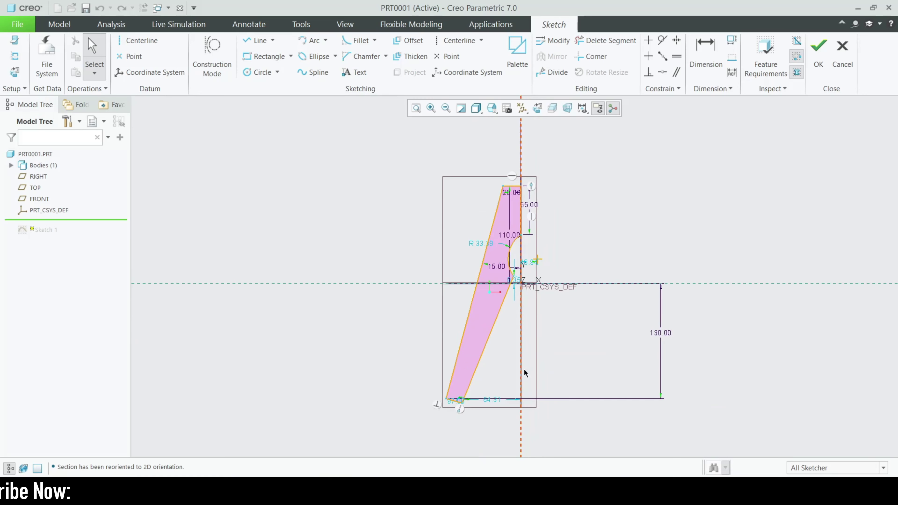
pyautogui.scroll(-2, 460, 421)
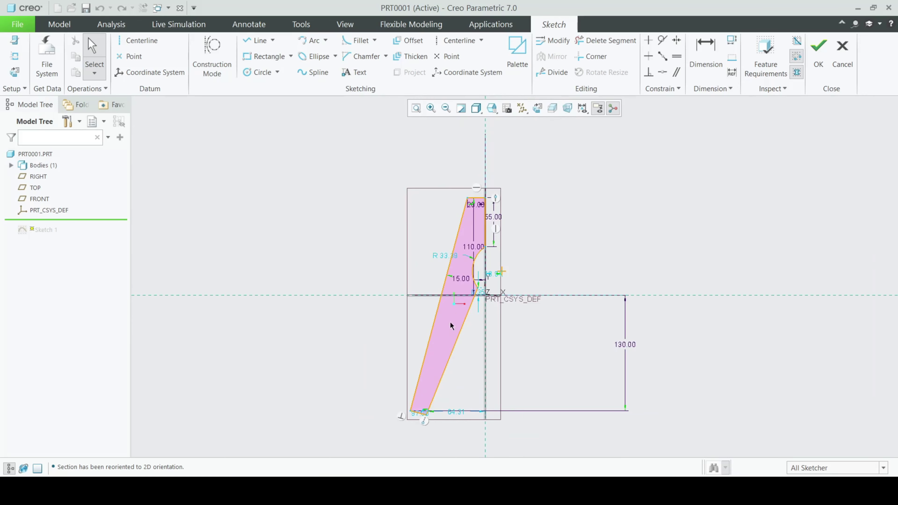
pyautogui.scroll(3, 477, 216)
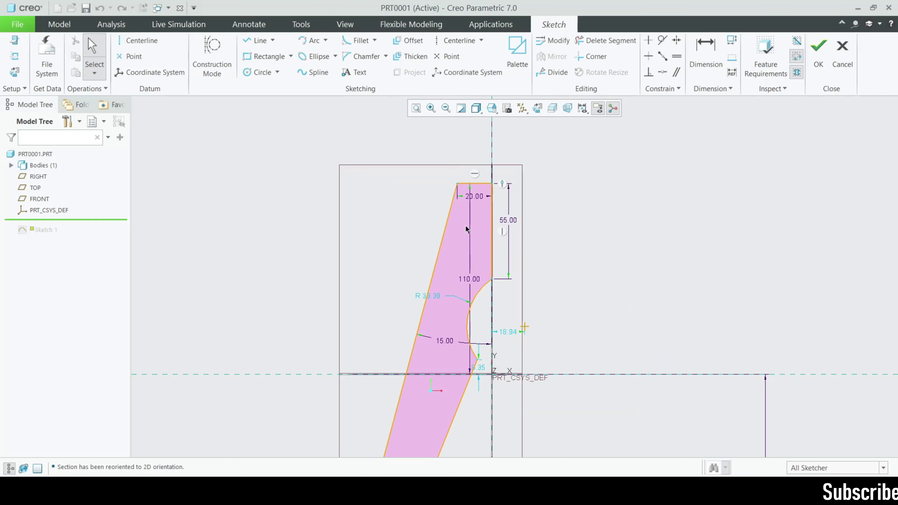
pyautogui.scroll(-2, 475, 212)
pyautogui.scroll(-1, 483, 193)
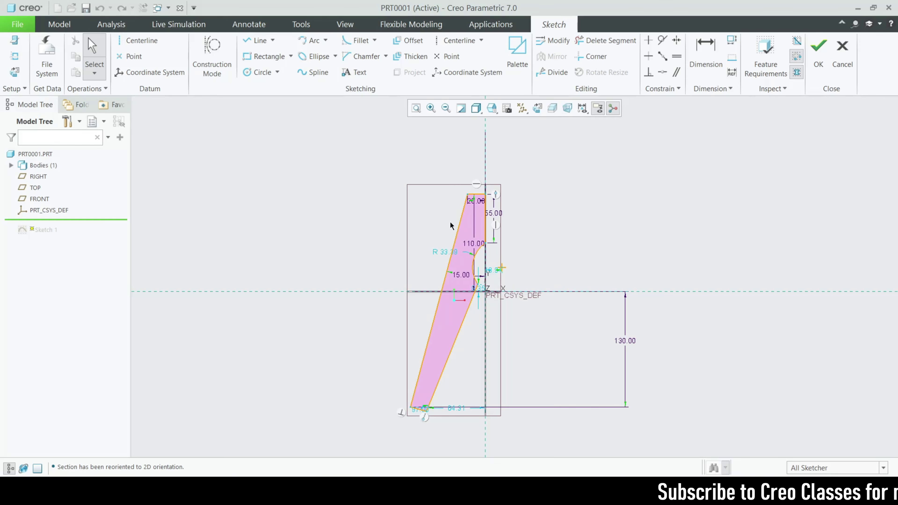
# Step: Reposition the 20 mm top-width dimension above the profile and the 110 mm height dimension outside its vertical edge
pyautogui.scroll(2, 478, 213)
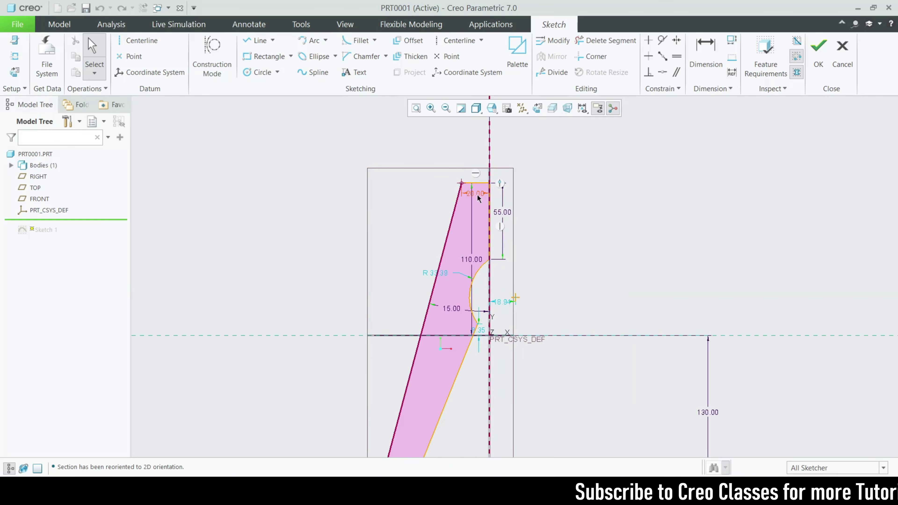
pyautogui.scroll(-2, 476, 157)
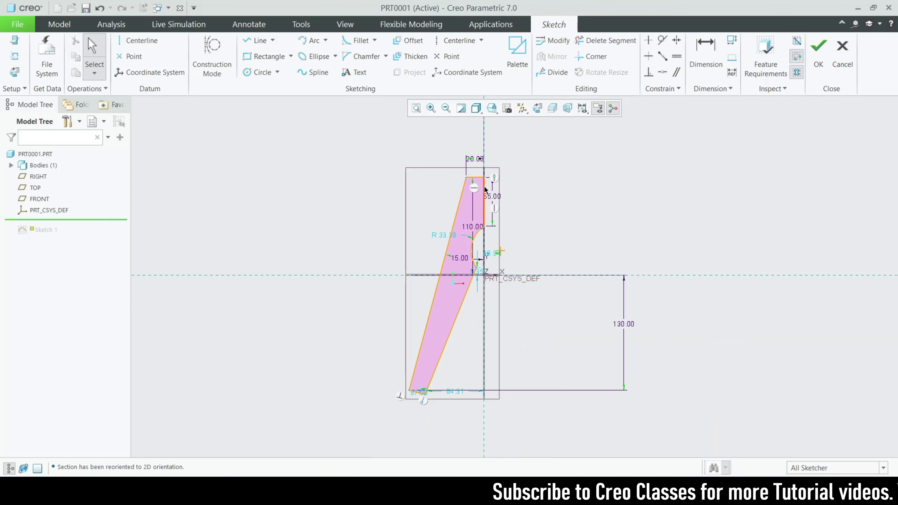
pyautogui.scroll(2, 489, 181)
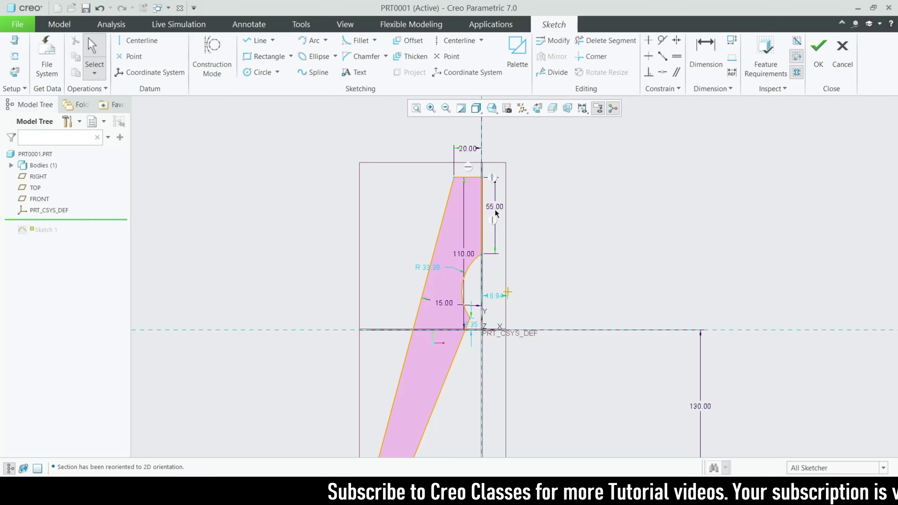
pyautogui.scroll(-2, 509, 173)
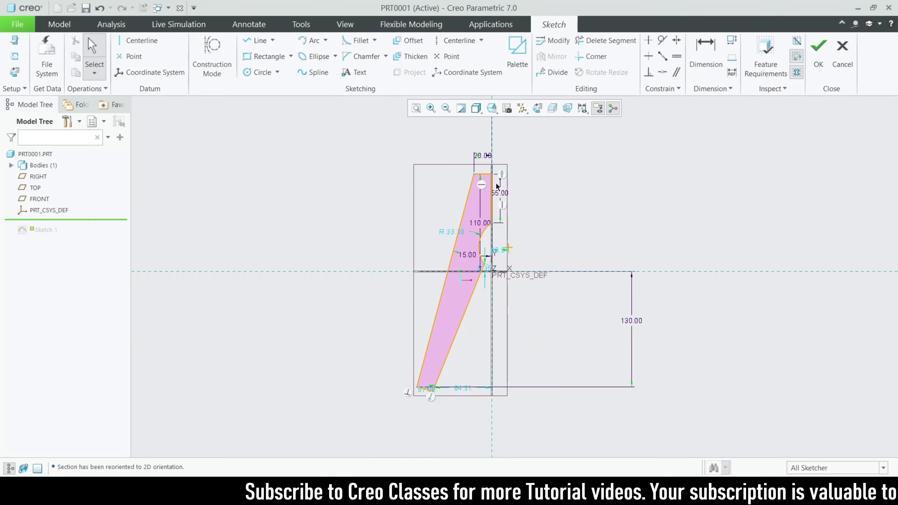
pyautogui.moveTo(480, 223); pyautogui.dragTo(558, 212)
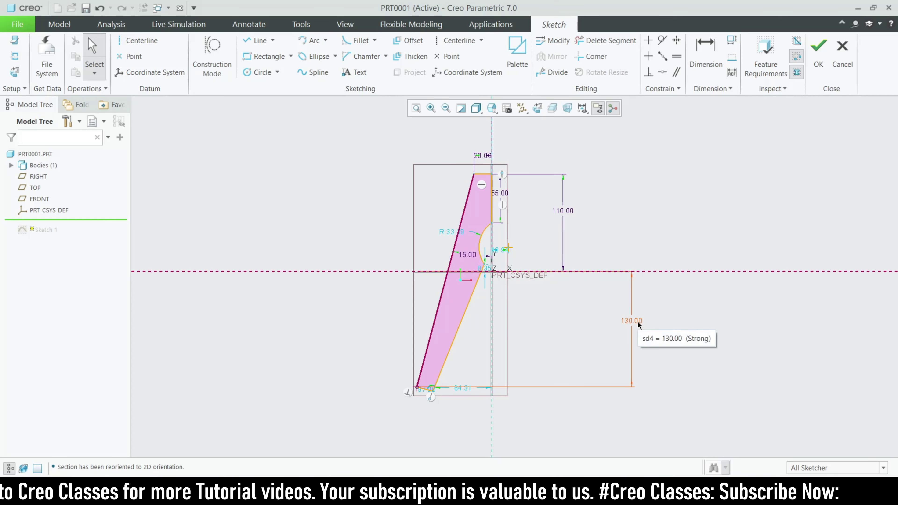
pyautogui.click(447, 56)
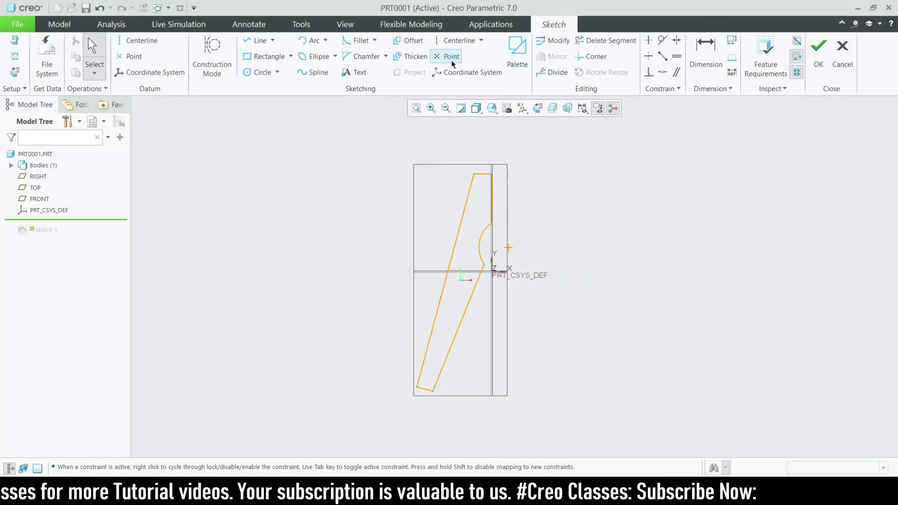
pyautogui.middleClick(372, 393)
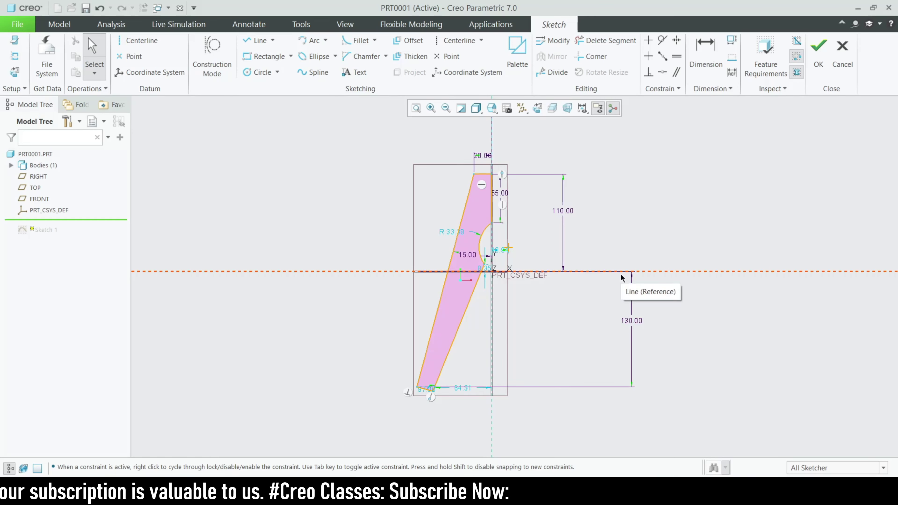
# Step: Check the profile's lower end, and reposition the 15° angle dimension outside the profile below the horizontal reference
pyautogui.scroll(4, 442, 390)
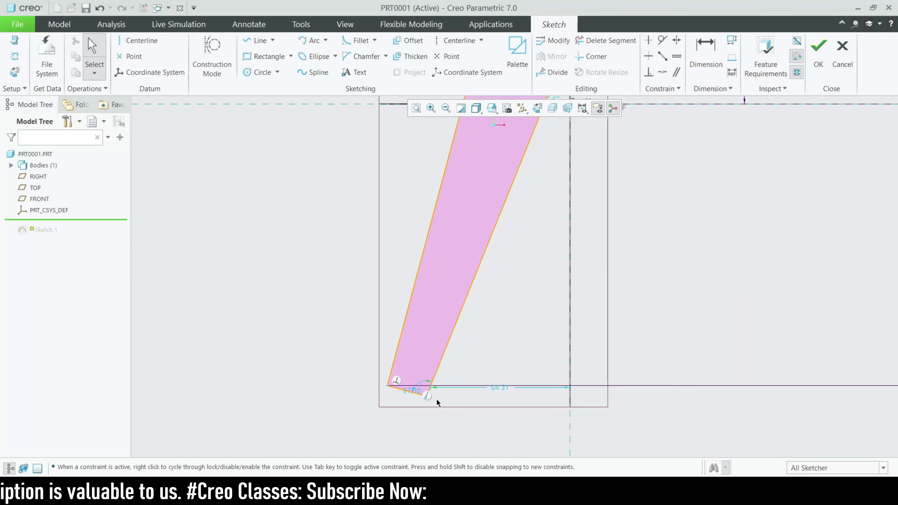
pyautogui.scroll(-4, 454, 393)
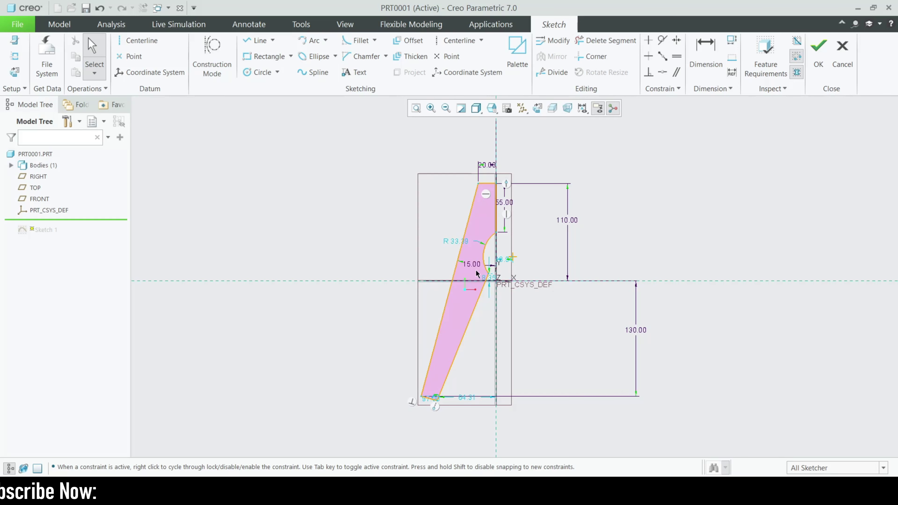
pyautogui.moveTo(473, 265); pyautogui.dragTo(525, 304)
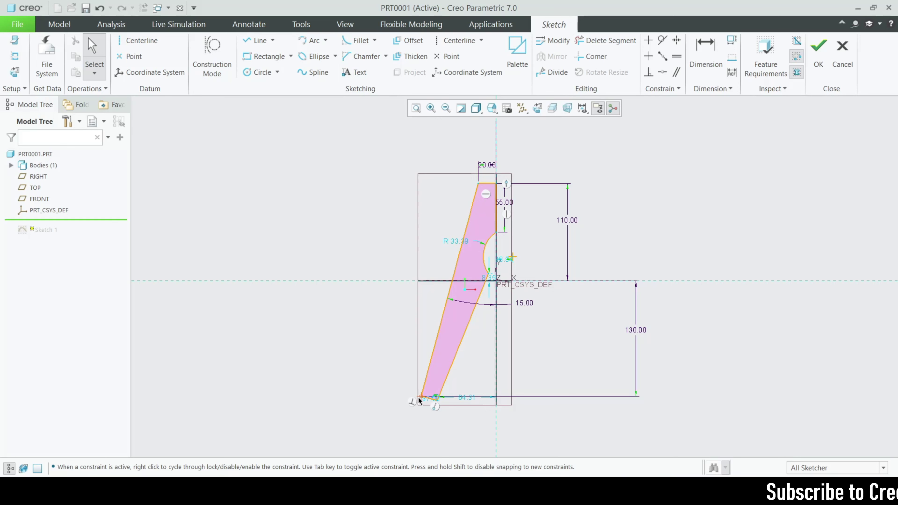
# Step: Examine the profile's arc cut-out, short lower edge and inclined edges, and exit Sketch 1 discarding changes
pyautogui.scroll(5, 501, 227)
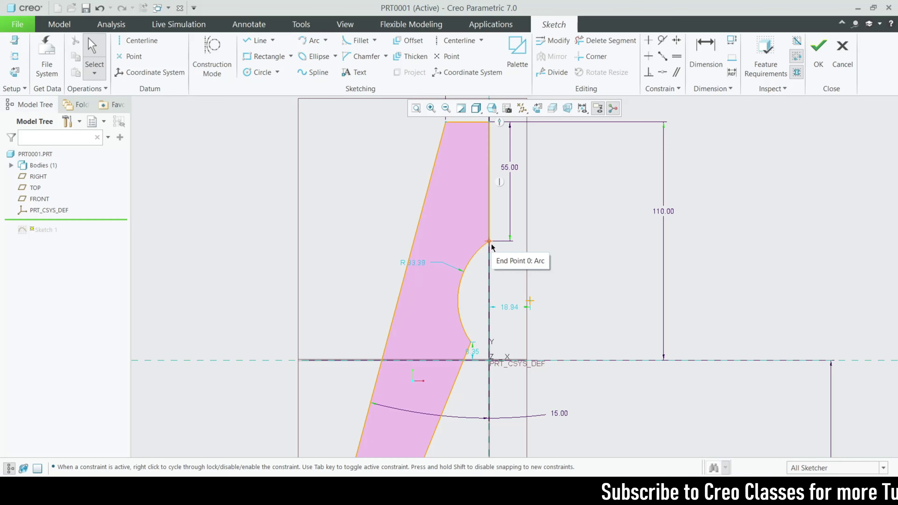
pyautogui.scroll(-4, 459, 321)
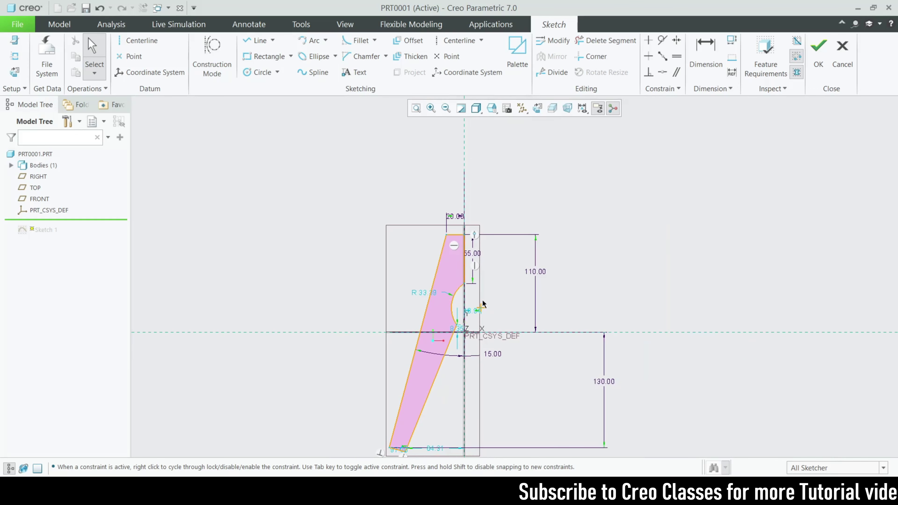
pyautogui.scroll(1, 461, 315)
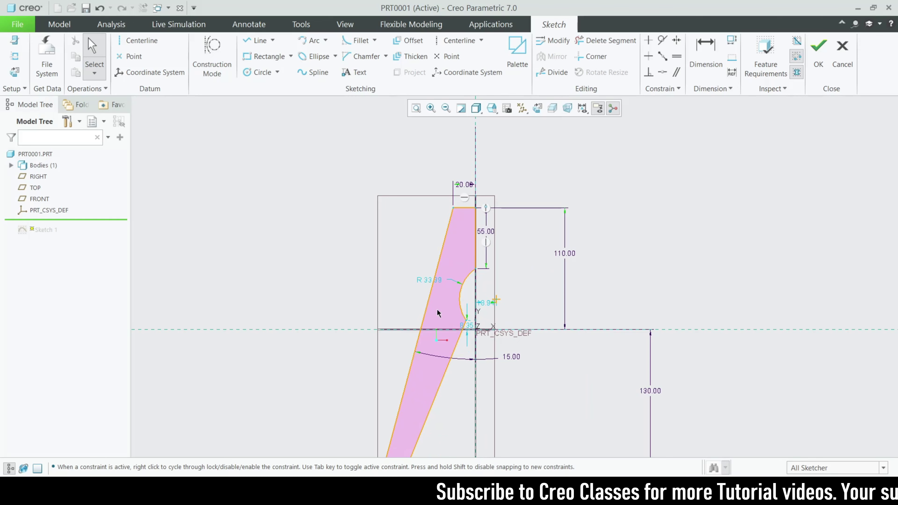
pyautogui.scroll(2, 438, 313)
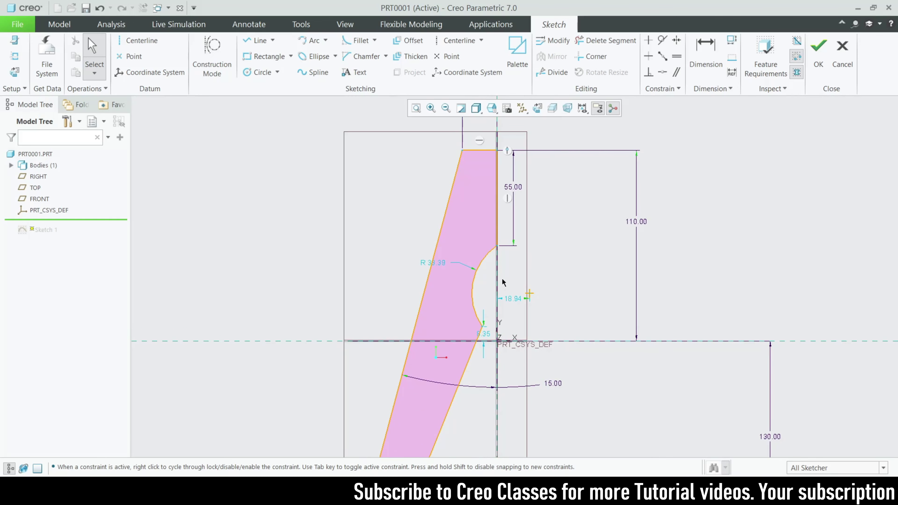
pyautogui.scroll(-3, 505, 292)
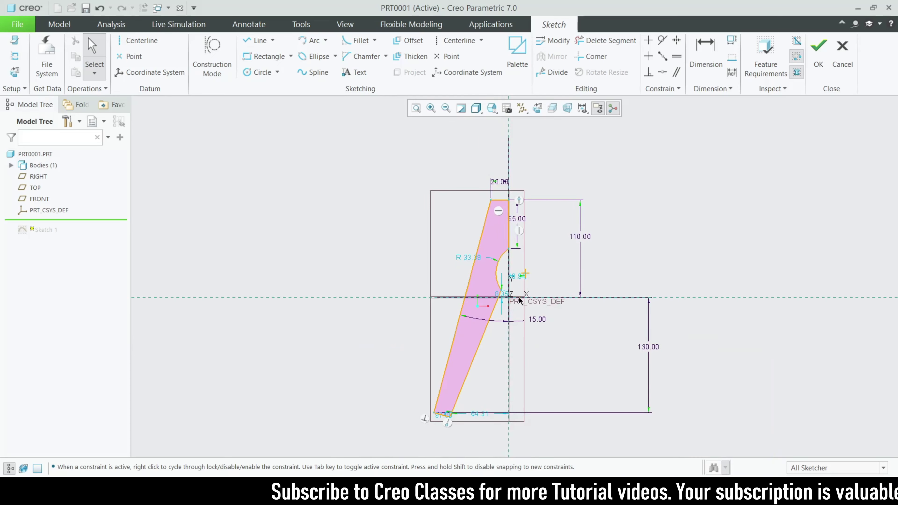
pyautogui.scroll(2, 493, 287)
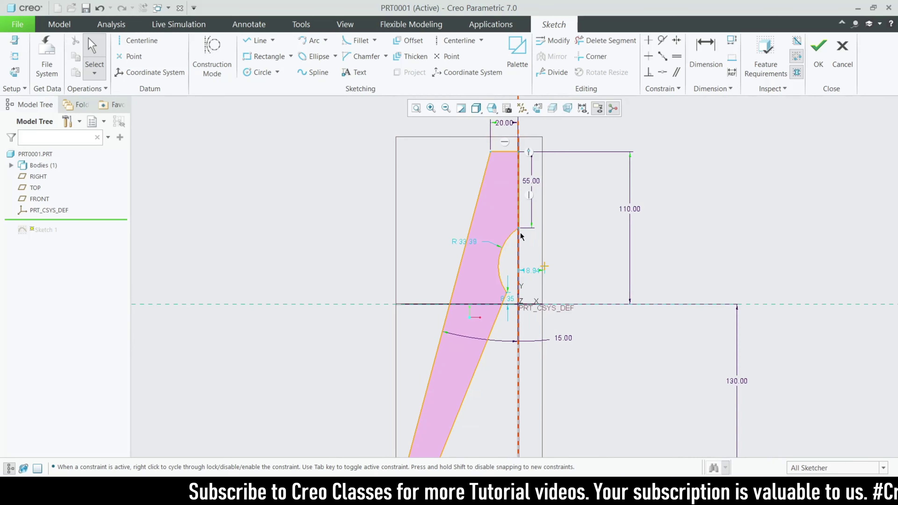
pyautogui.scroll(-2, 520, 244)
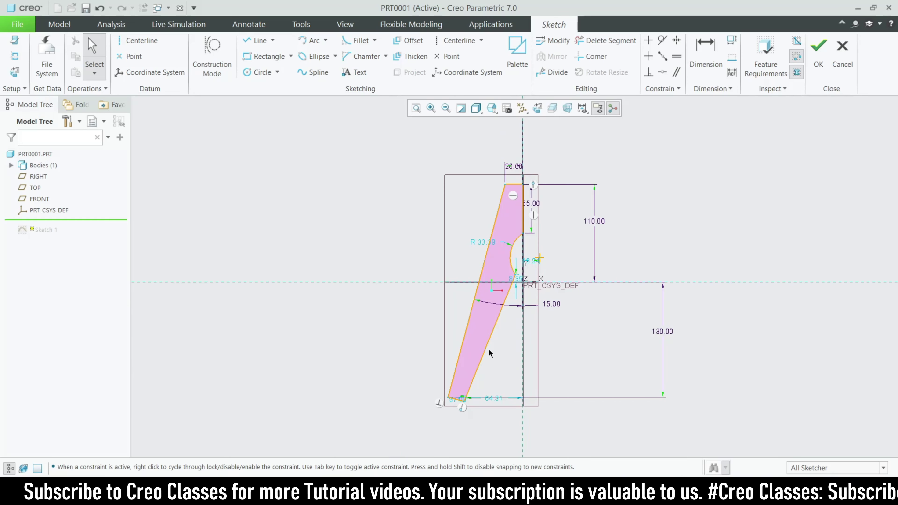
pyautogui.scroll(1, 491, 346)
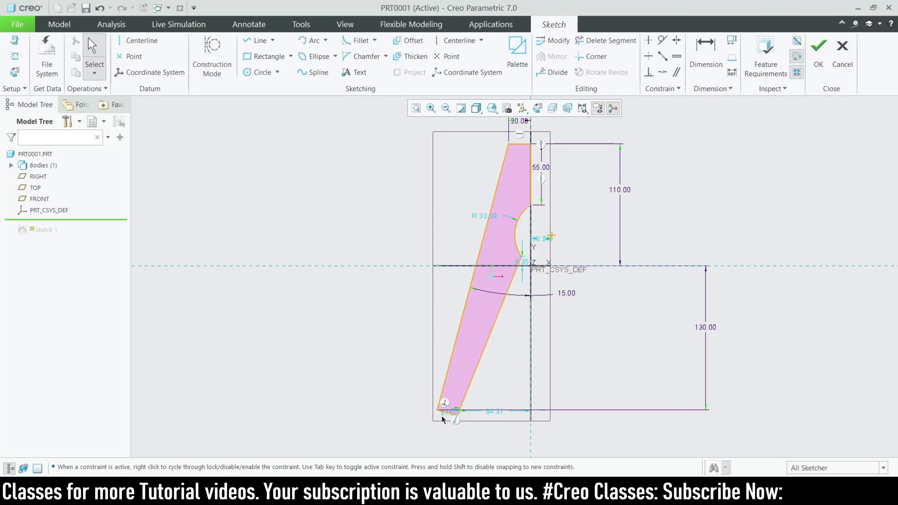
pyautogui.scroll(2, 442, 414)
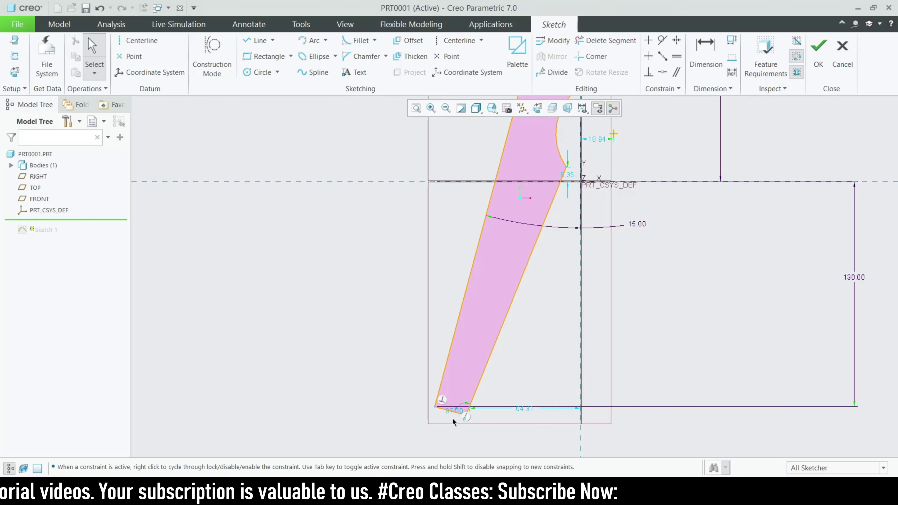
pyautogui.scroll(-3, 447, 344)
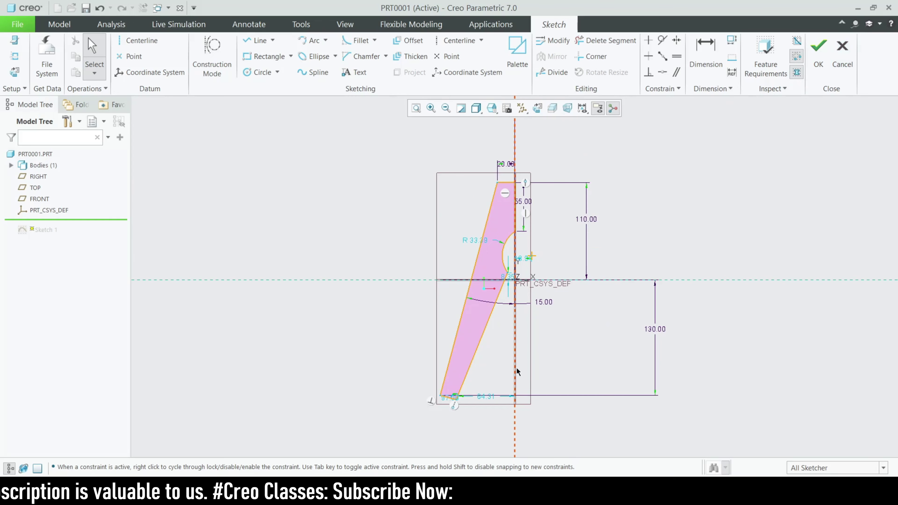
pyautogui.scroll(2, 434, 360)
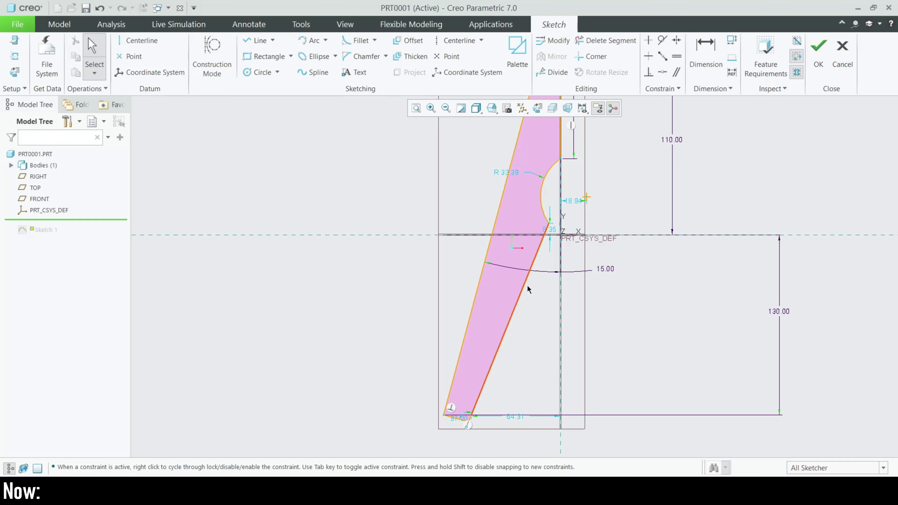
pyautogui.scroll(-2, 544, 303)
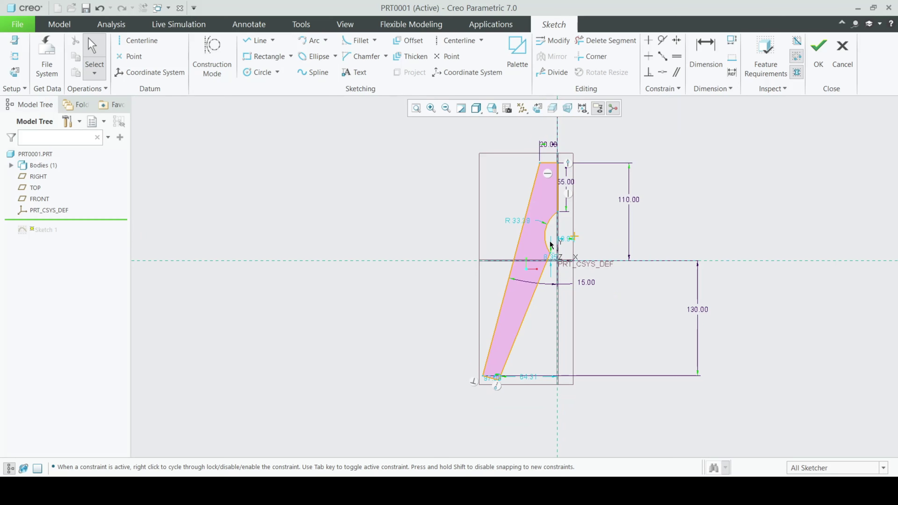
pyautogui.click(836, 69)
pyautogui.click(486, 264)
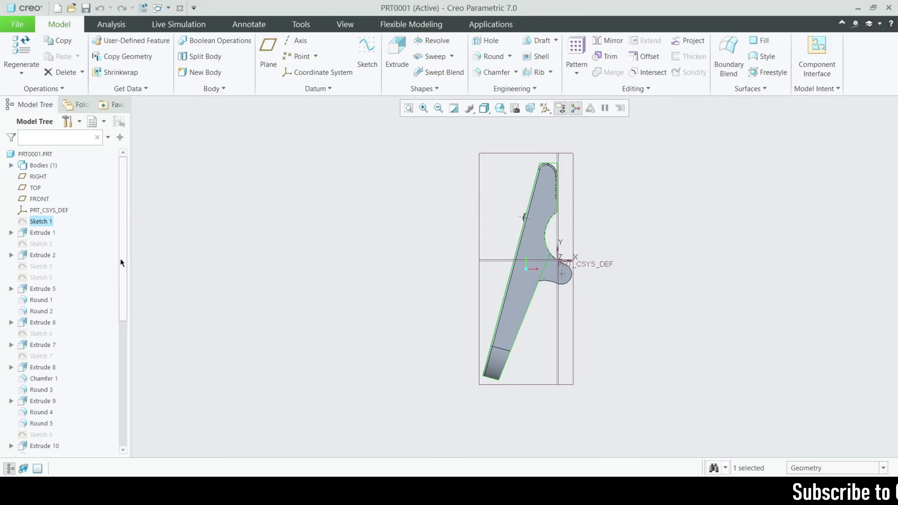
# Step: Open the definition of Extrude 1 to review its depth type and value, and close it
pyautogui.click(42, 233)
pyautogui.click(63, 169)
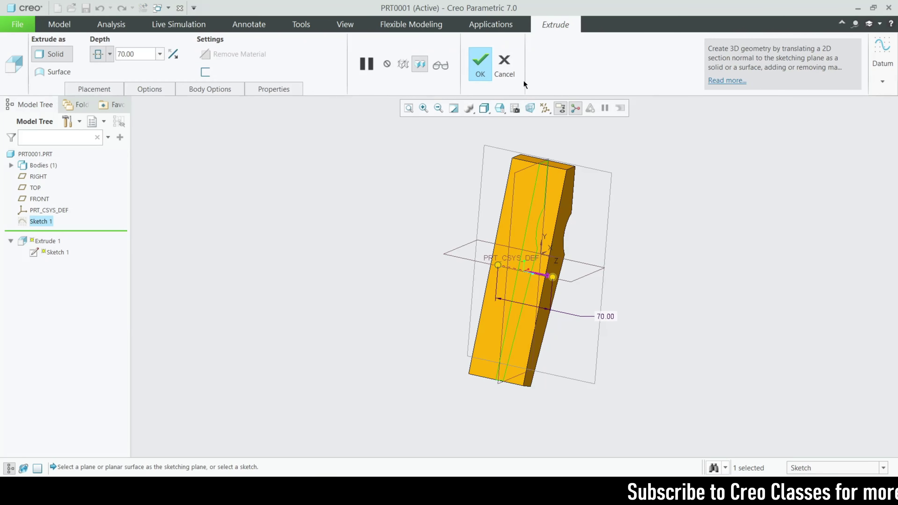
pyautogui.click(479, 63)
# Step: Open Sketch 2 for editing and orient it to the 2D sketch view
pyautogui.click(59, 243)
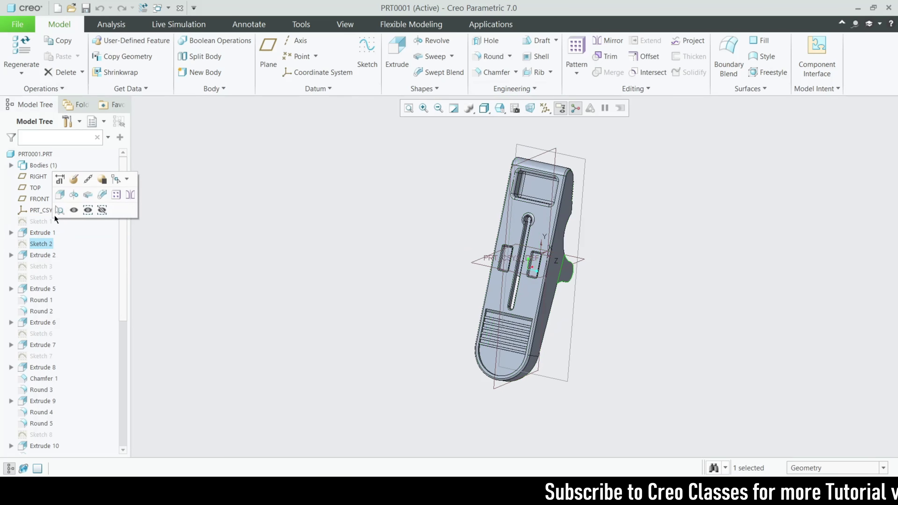
pyautogui.click(74, 179)
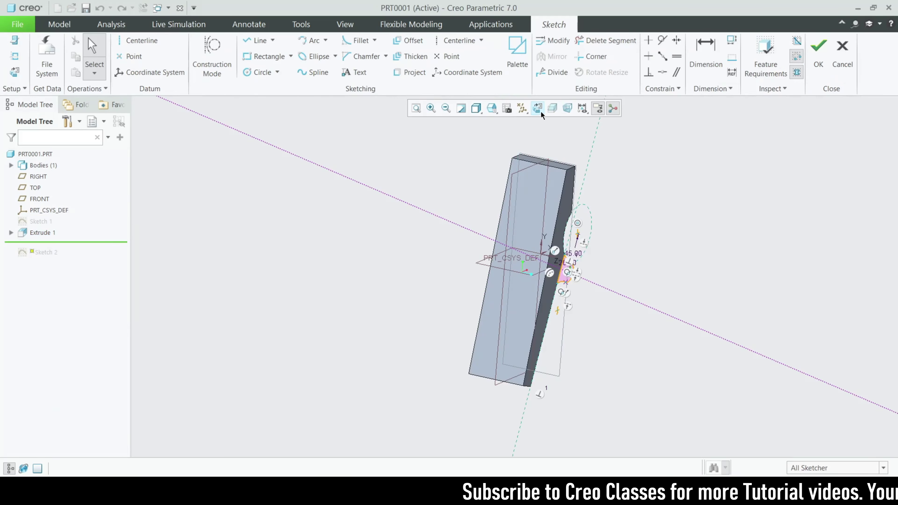
pyautogui.click(538, 108)
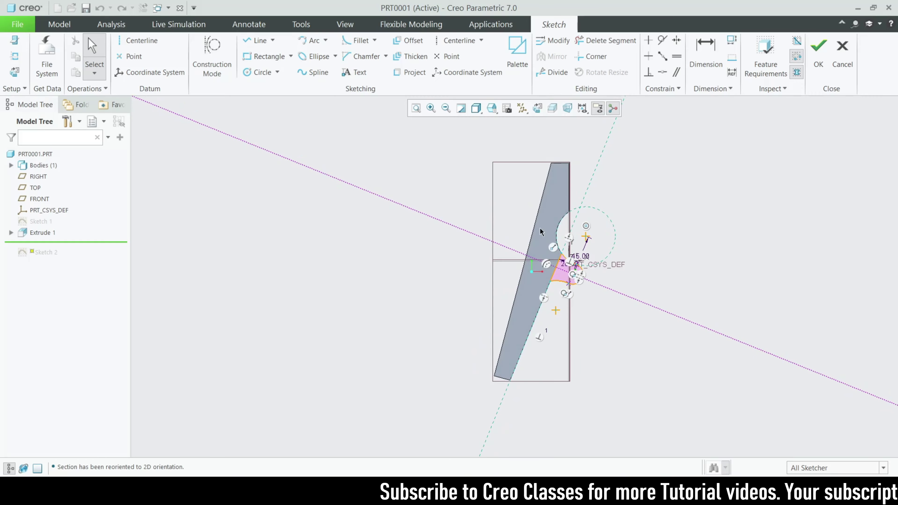
# Step: Examine Sketch 2's lug profile, its construction circle and centre-distance dimension, and view the available arc types
pyautogui.scroll(3, 605, 268)
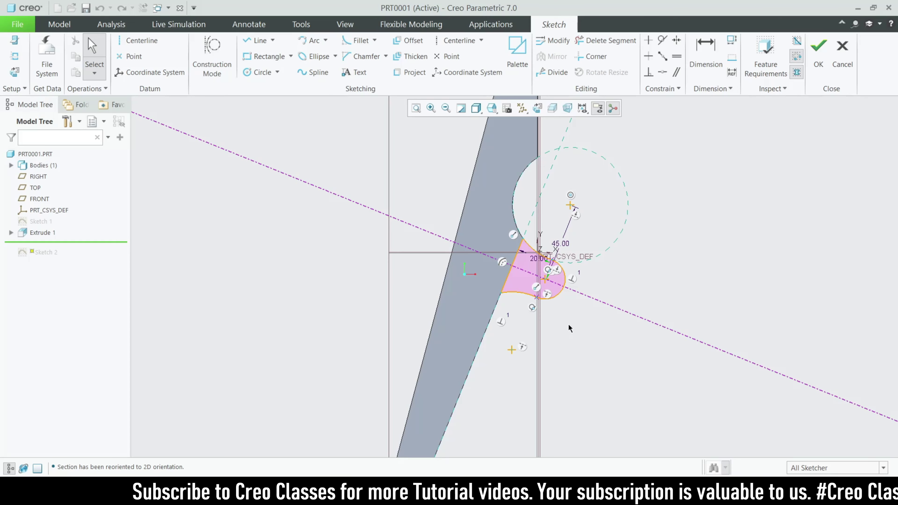
pyautogui.scroll(2, 501, 312)
pyautogui.scroll(-2, 531, 273)
pyautogui.scroll(-1, 495, 245)
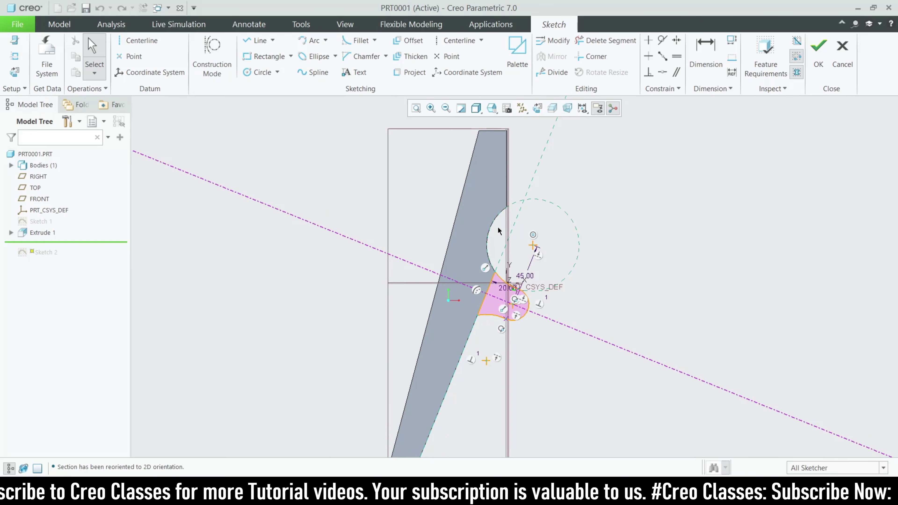
pyautogui.scroll(1, 538, 250)
pyautogui.scroll(1, 538, 249)
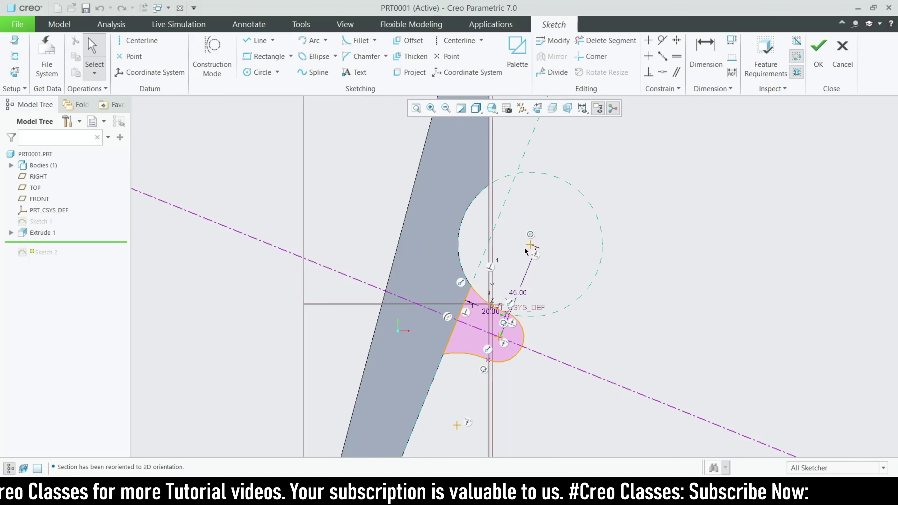
pyautogui.click(325, 40)
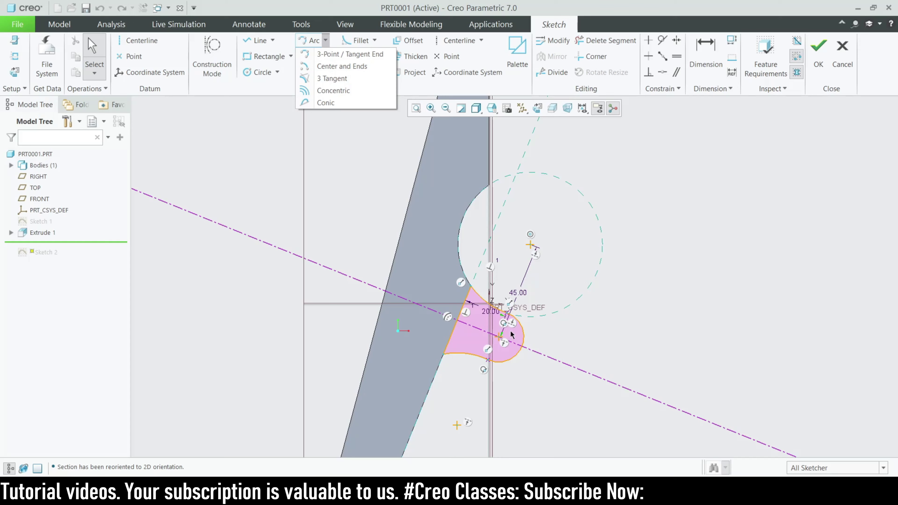
pyautogui.click(640, 339)
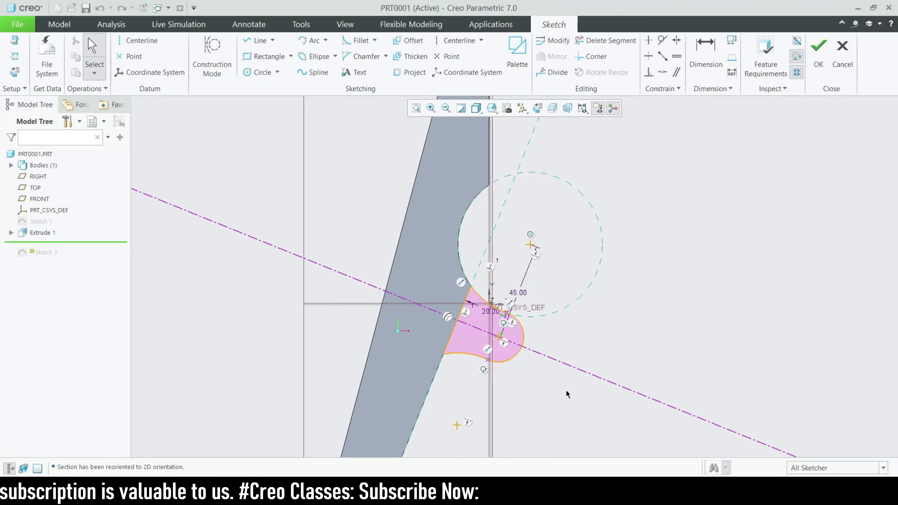
# Step: Examine the lug's rounded end, tangent points and upper concave arc, and exit Sketch 2 discarding changes
pyautogui.scroll(3, 504, 357)
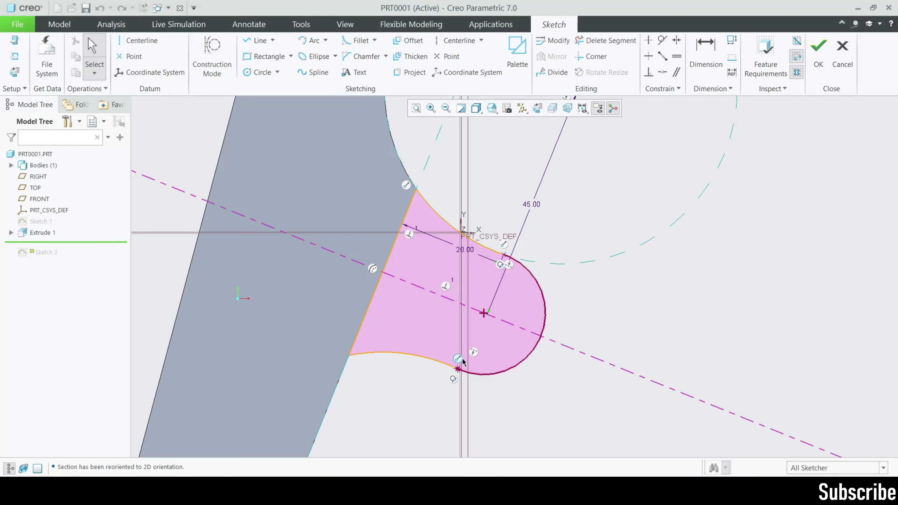
pyautogui.scroll(-3, 456, 354)
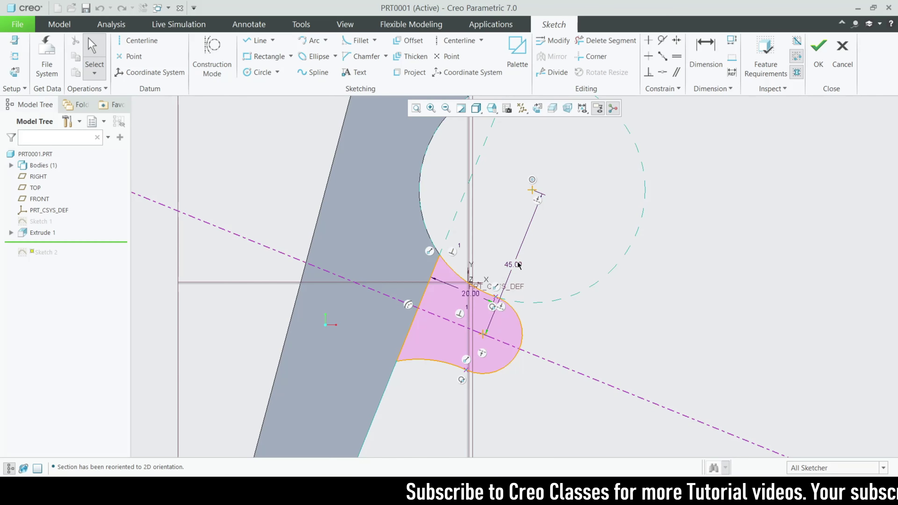
pyautogui.scroll(2, 431, 346)
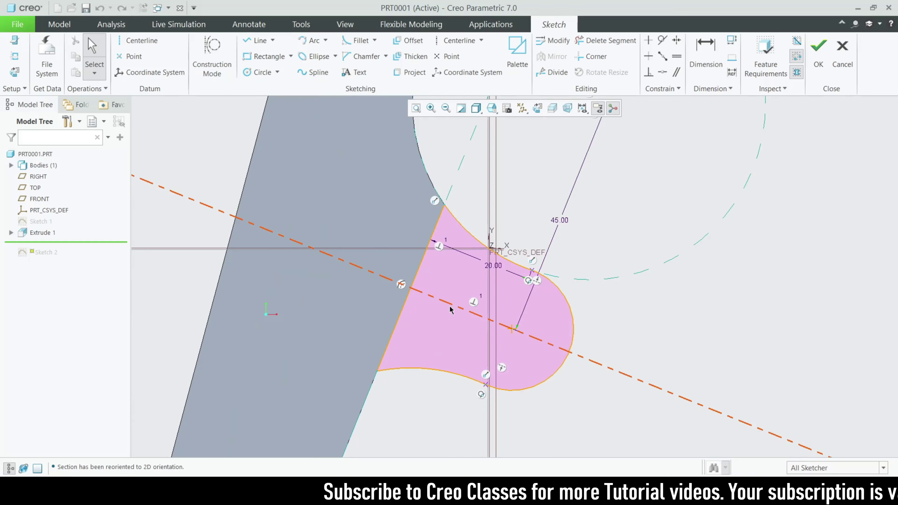
pyautogui.click(509, 260)
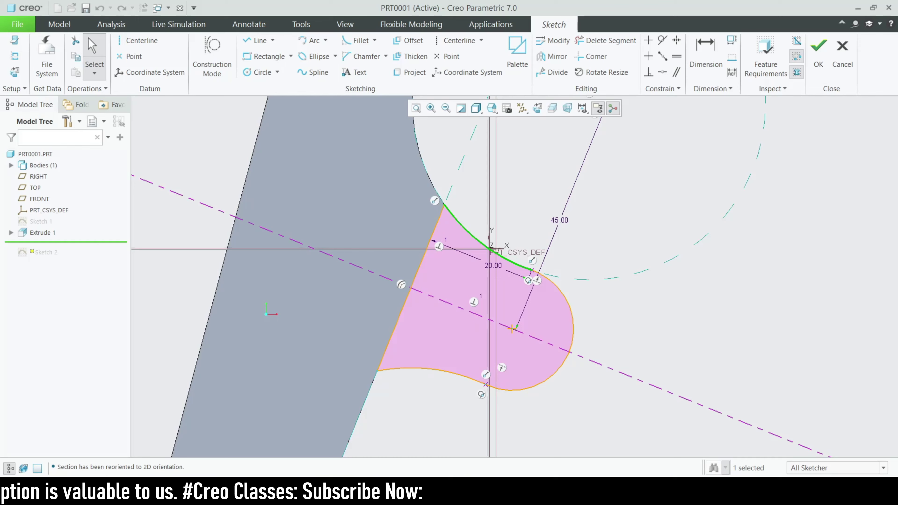
pyautogui.click(843, 53)
pyautogui.click(489, 265)
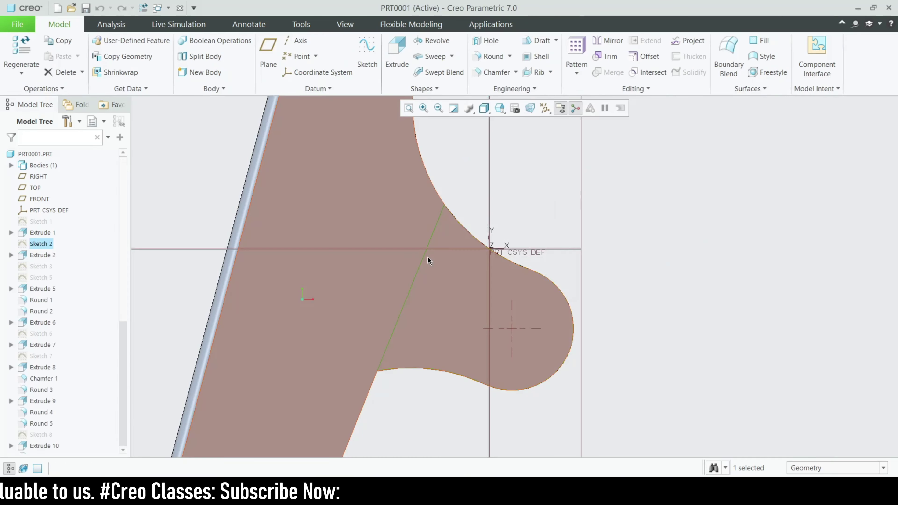
# Step: Open the definition of Extrude 2 to review its depth and direction, and close it
pyautogui.click(39, 255)
pyautogui.click(60, 193)
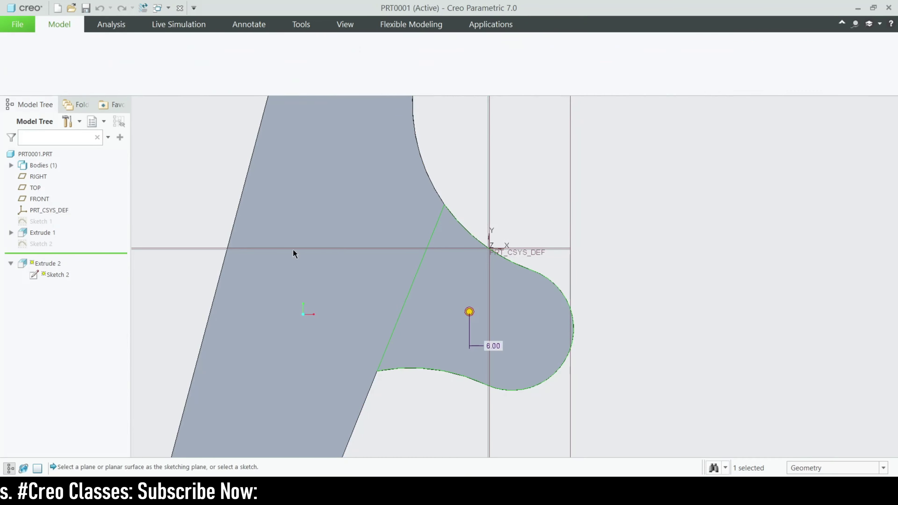
pyautogui.moveTo(475, 268); pyautogui.dragTo(352, 297, button='middle')
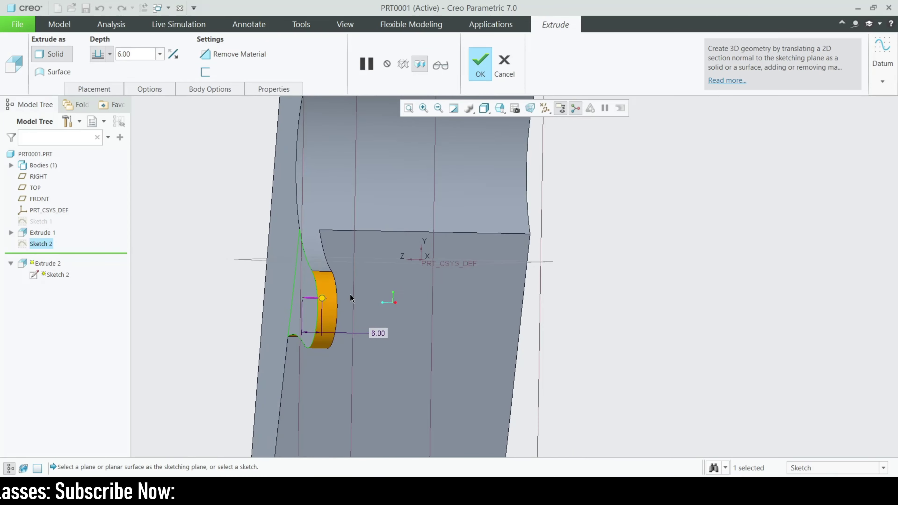
pyautogui.click(489, 69)
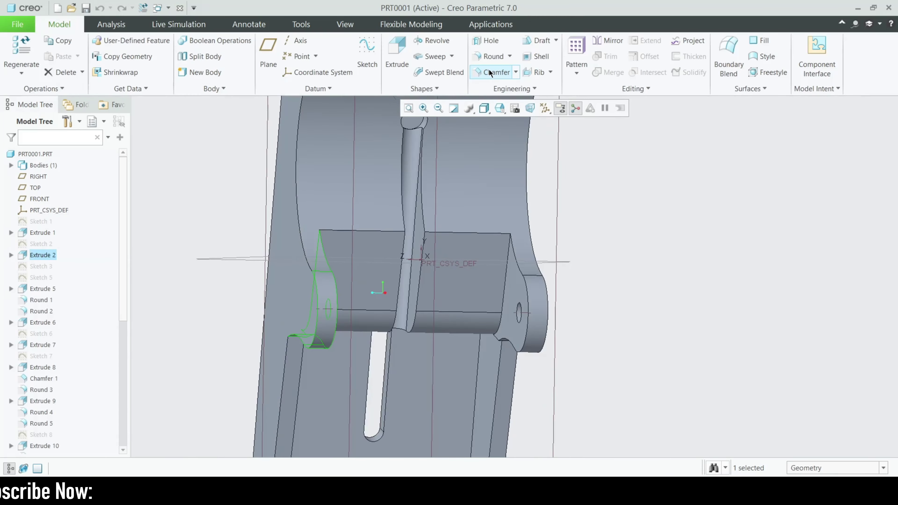
# Step: Highlight Sketch 3 and inspect where it lies on the clamp handle's upper end from several angles
pyautogui.click(48, 269)
pyautogui.scroll(3, 464, 242)
pyautogui.moveTo(426, 314); pyautogui.dragTo(534, 359, button='middle')
pyautogui.scroll(3, 532, 250)
pyautogui.moveTo(526, 234); pyautogui.dragTo(557, 259, button='middle')
pyautogui.scroll(-5, 431, 199)
pyautogui.scroll(4, 431, 199)
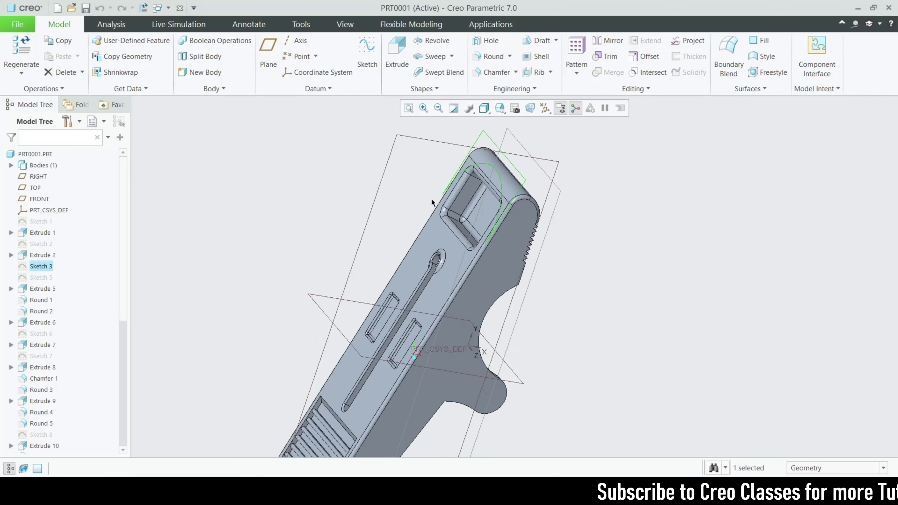
pyautogui.rightClick(41, 266)
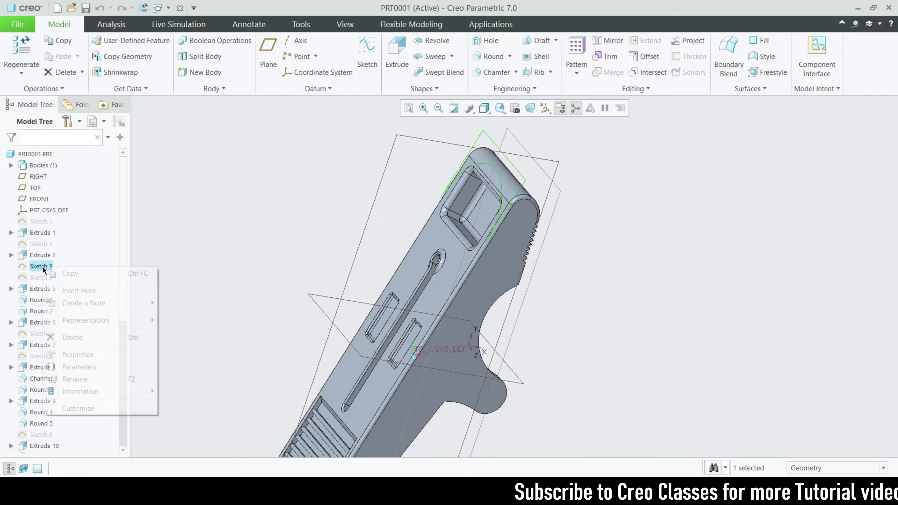
pyautogui.click(90, 337)
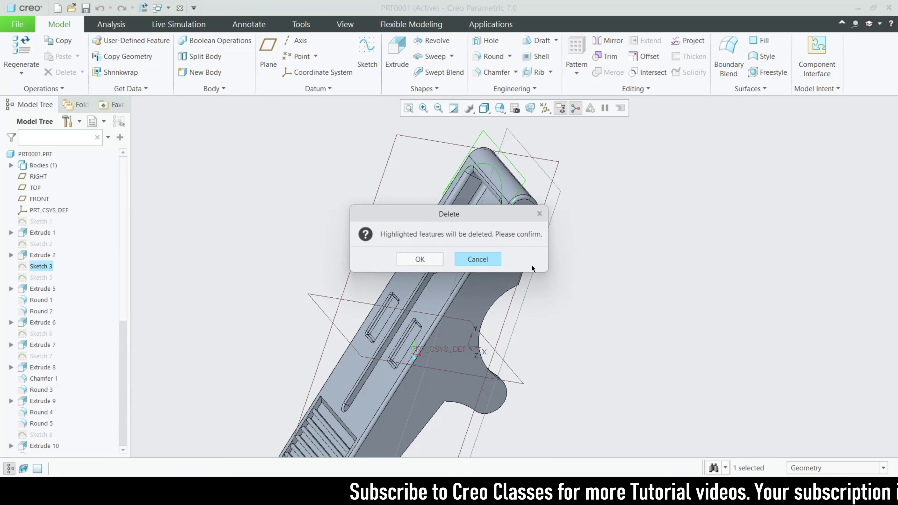
pyautogui.click(492, 260)
# Step: Check the feature list and delete Sketch 3 from the part, confirming the deletion
pyautogui.scroll(-6, 61, 290)
pyautogui.scroll(3, 54, 289)
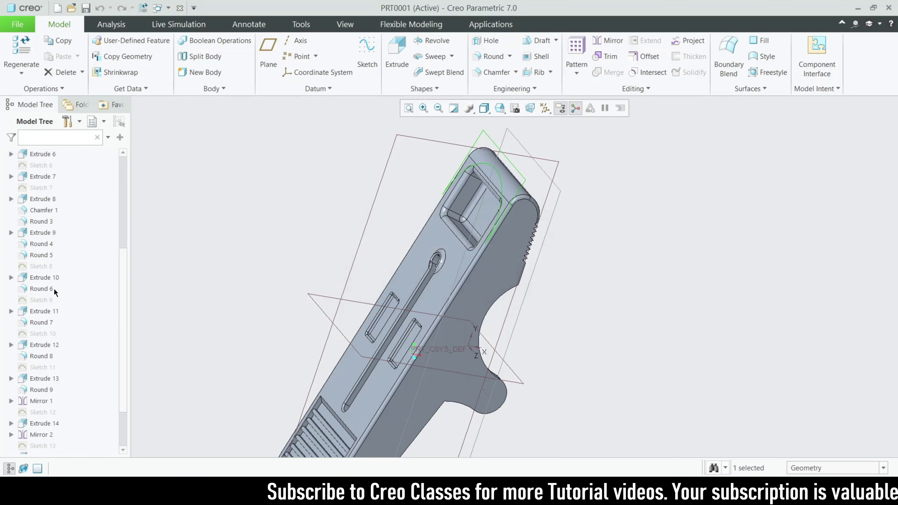
pyautogui.scroll(2, 62, 281)
pyautogui.rightClick(45, 211)
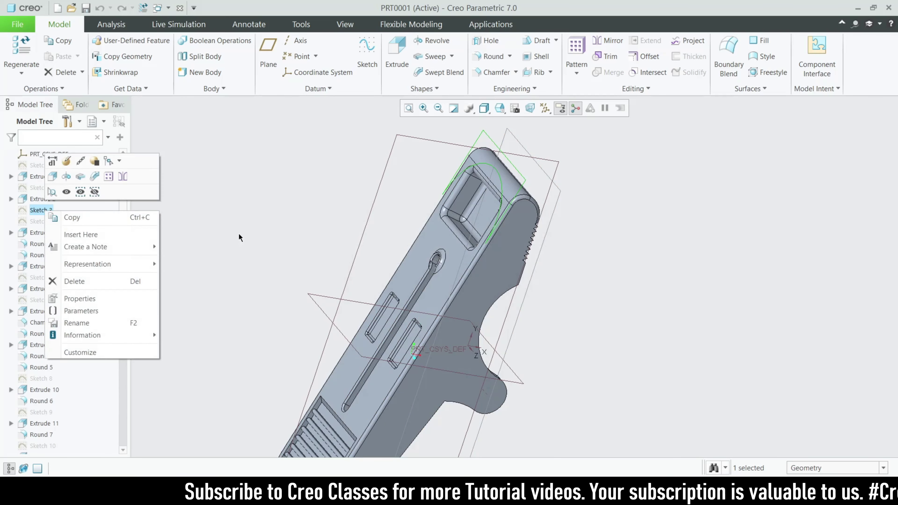
pyautogui.click(105, 282)
pyautogui.click(408, 261)
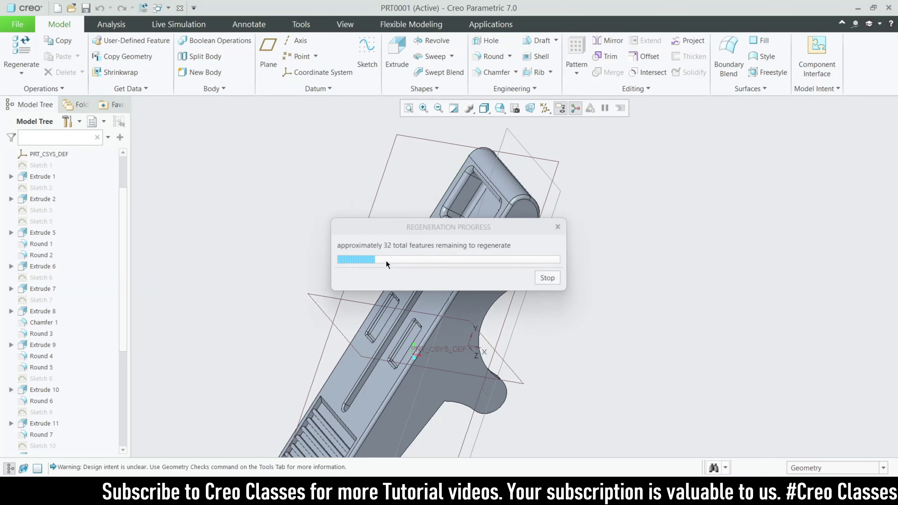
# Step: Highlight Sketch 5 and inspect its position at the handle's rounded lower end from several angles
pyautogui.click(41, 267)
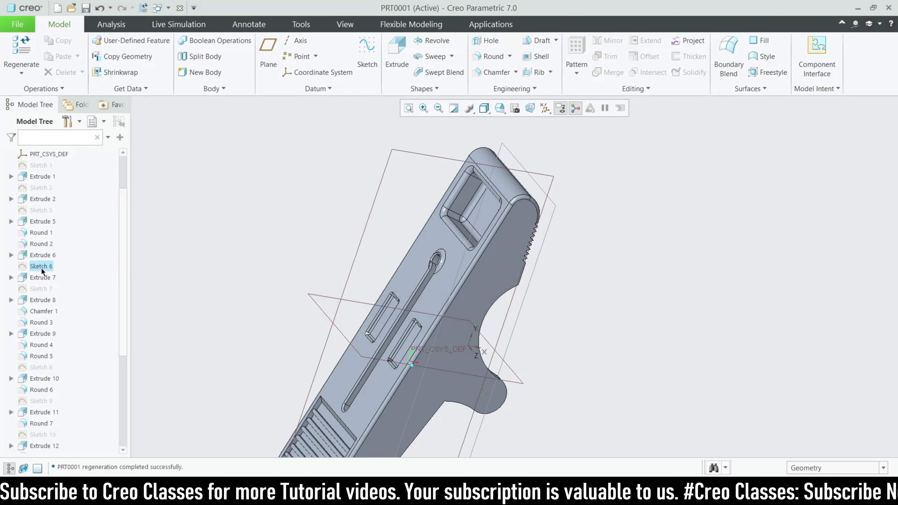
pyautogui.click(261, 294)
pyautogui.scroll(2, 54, 259)
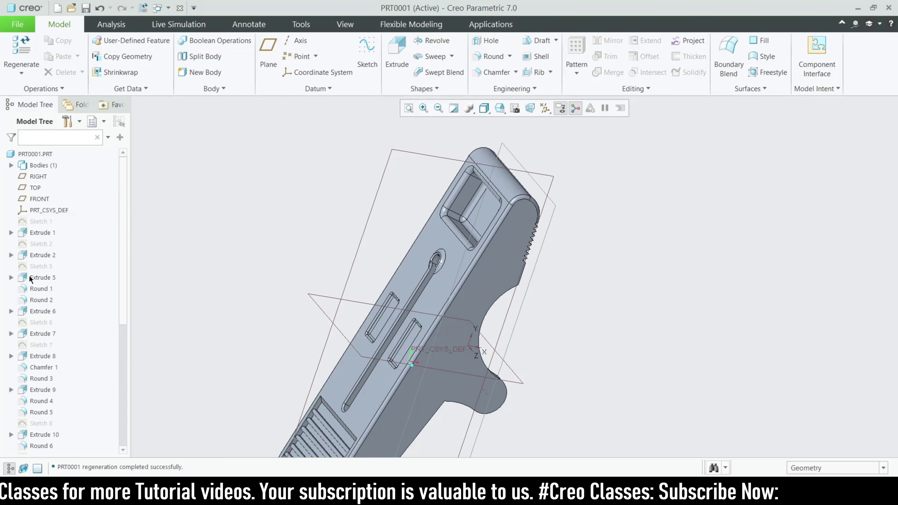
pyautogui.click(45, 269)
pyautogui.scroll(4, 430, 299)
pyautogui.scroll(-3, 411, 399)
pyautogui.moveTo(412, 414); pyautogui.dragTo(438, 409, button='middle')
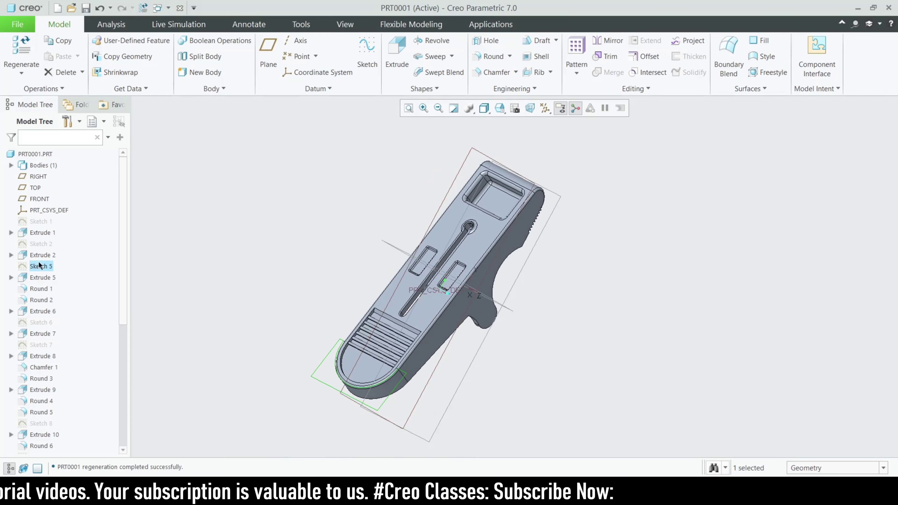
pyautogui.scroll(-2, 323, 388)
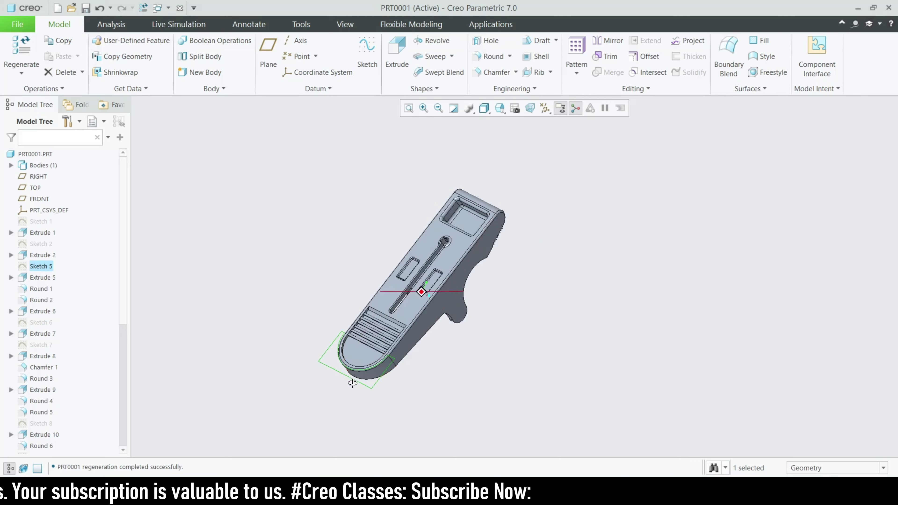
pyautogui.scroll(4, 335, 298)
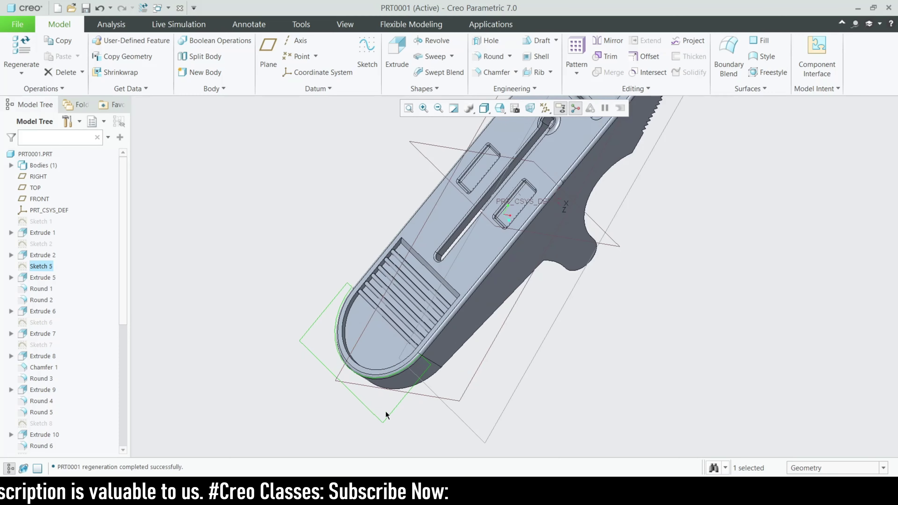
pyautogui.scroll(-4, 395, 392)
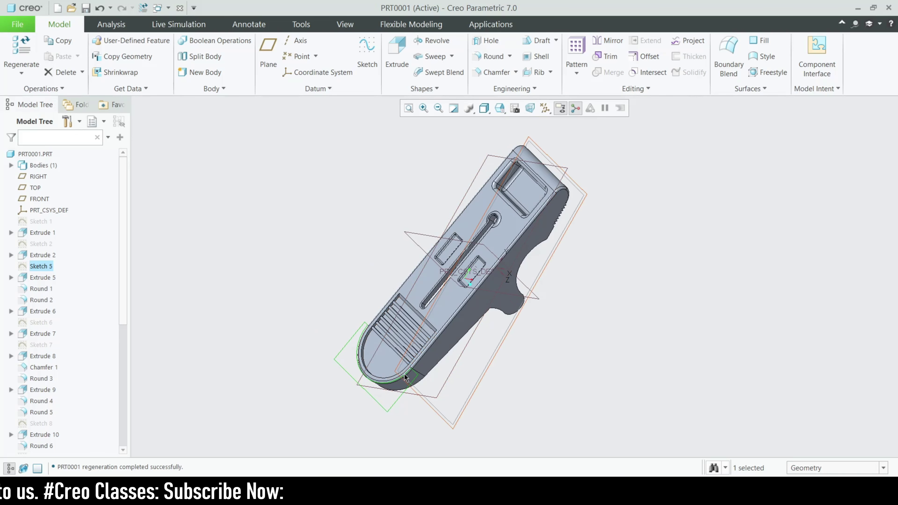
pyautogui.moveTo(404, 373); pyautogui.dragTo(430, 349, button='middle')
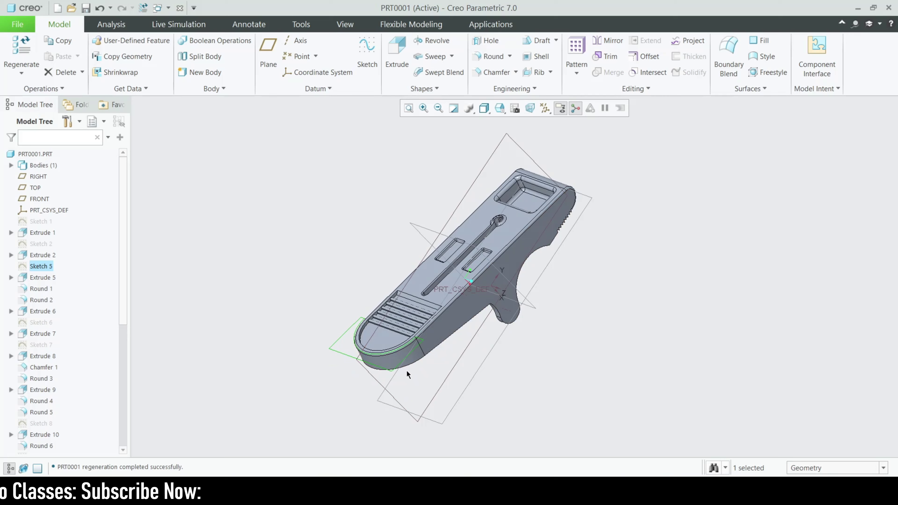
pyautogui.scroll(4, 406, 370)
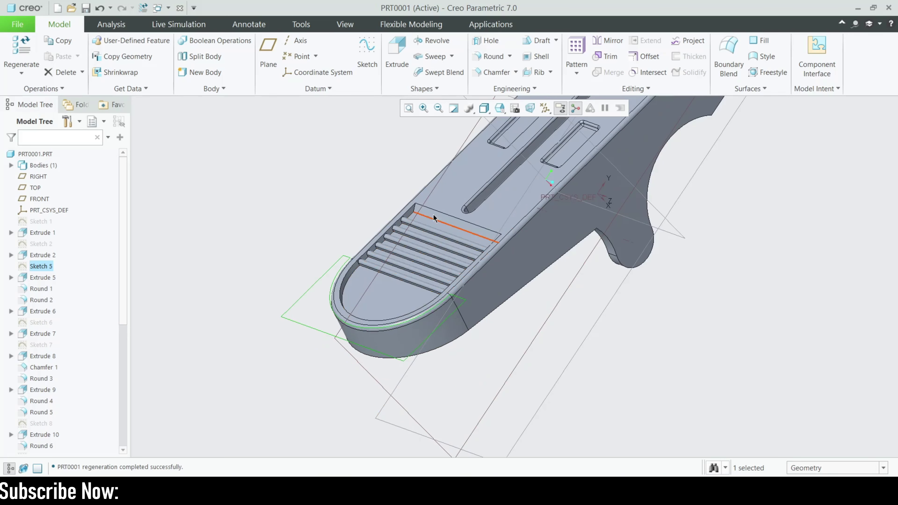
# Step: Open Sketch 5 for editing and dismiss the unresolved references window without changing any reference
pyautogui.click(53, 206)
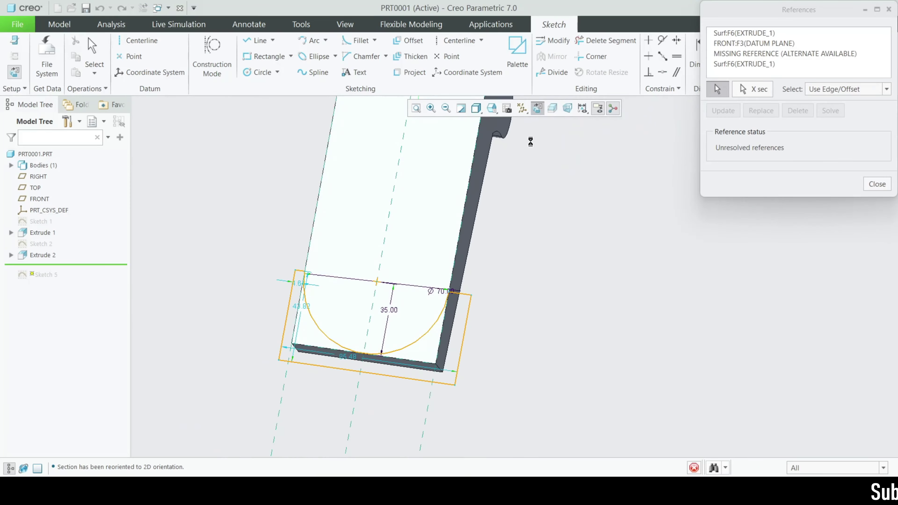
pyautogui.scroll(3, 496, 346)
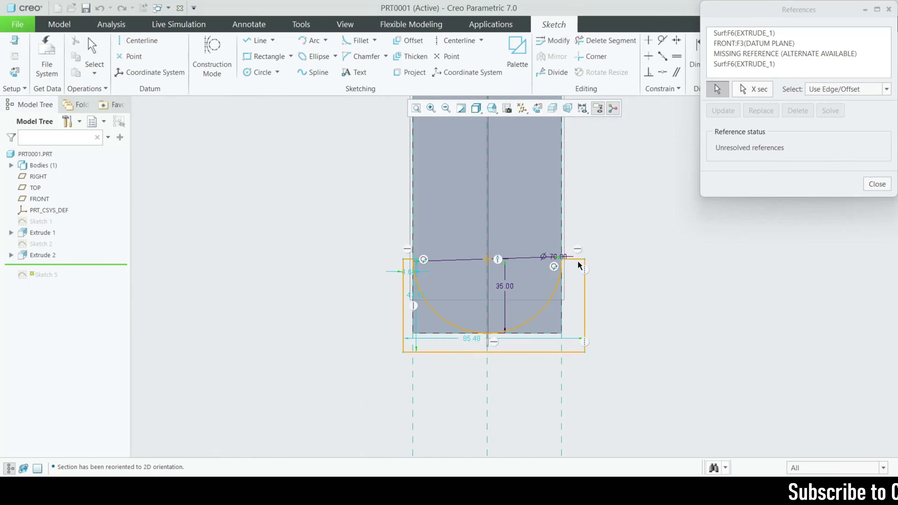
pyautogui.scroll(2, 579, 266)
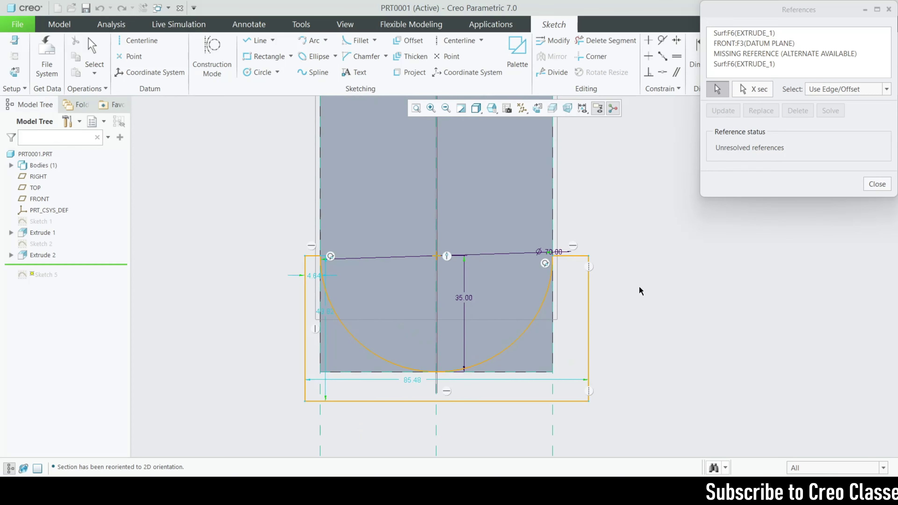
pyautogui.click(876, 184)
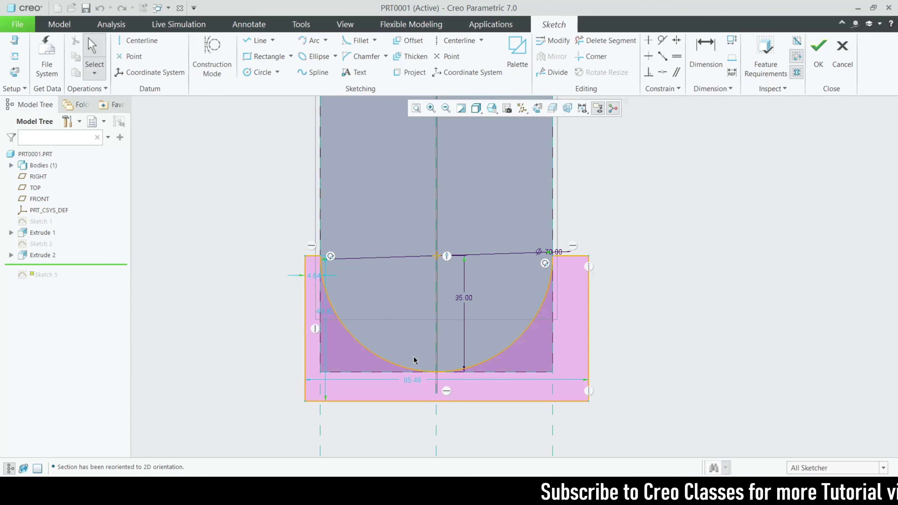
# Step: Move the 35 mm dimension outside the profile for a clear view, and exit Sketch 5 discarding changes
pyautogui.moveTo(461, 299); pyautogui.dragTo(201, 307)
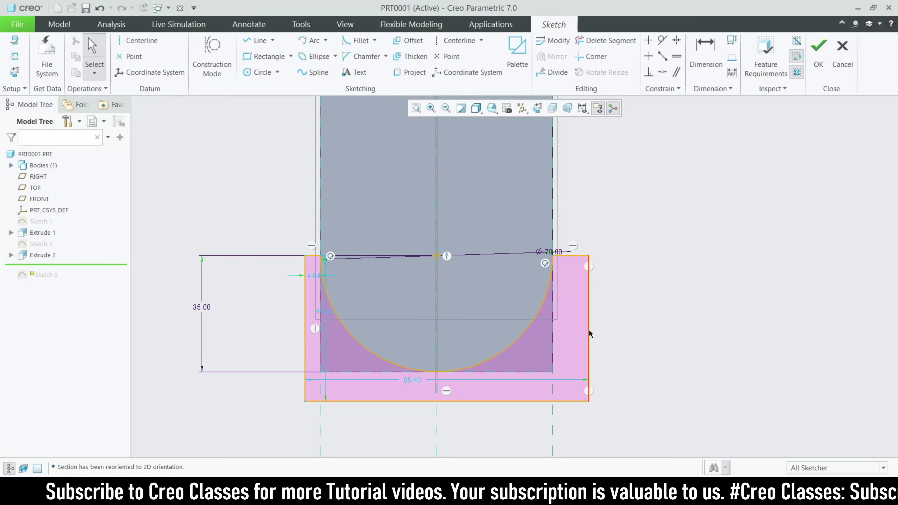
pyautogui.click(843, 53)
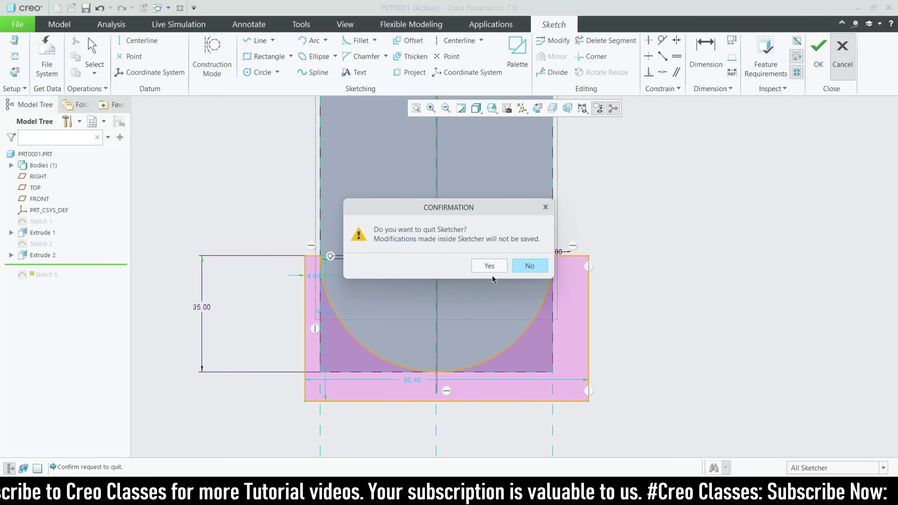
pyautogui.click(488, 264)
# Step: Open the definition of Extrude 5 to review the material-removing cut at the rounded end, and close it unchanged
pyautogui.click(50, 277)
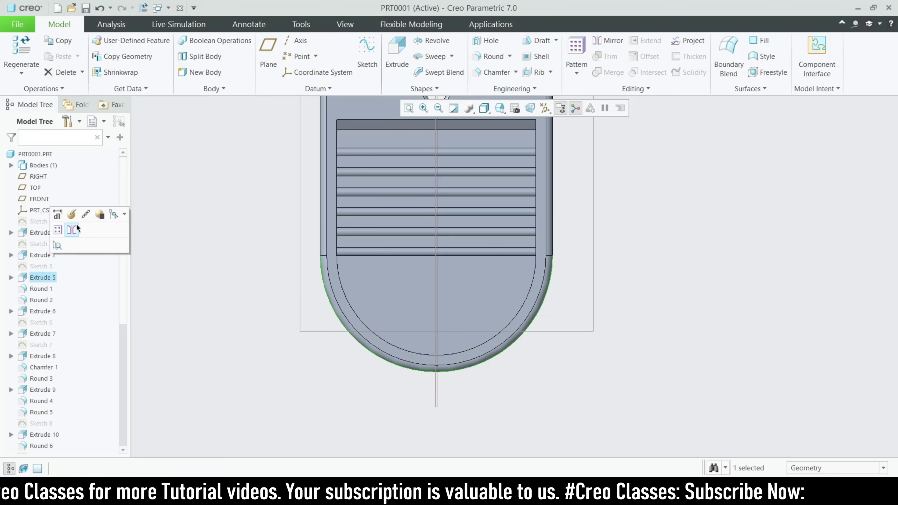
pyautogui.click(69, 211)
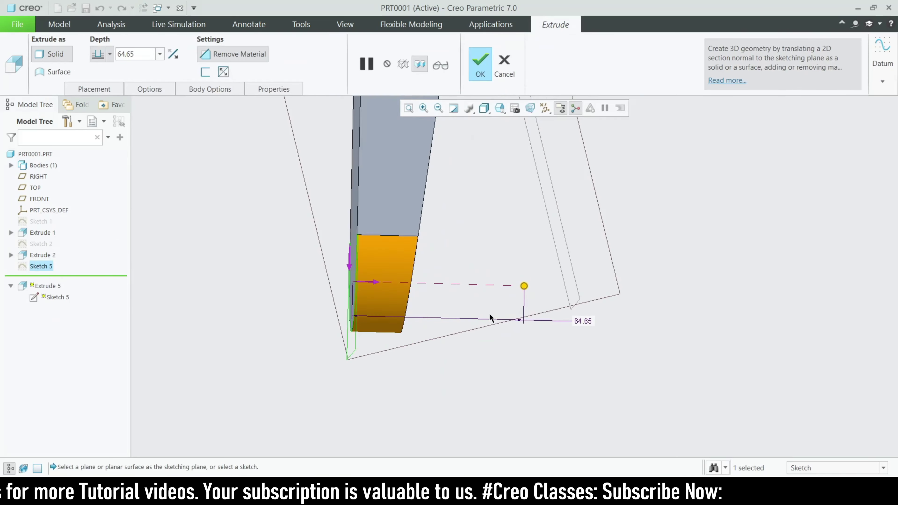
pyautogui.click(484, 67)
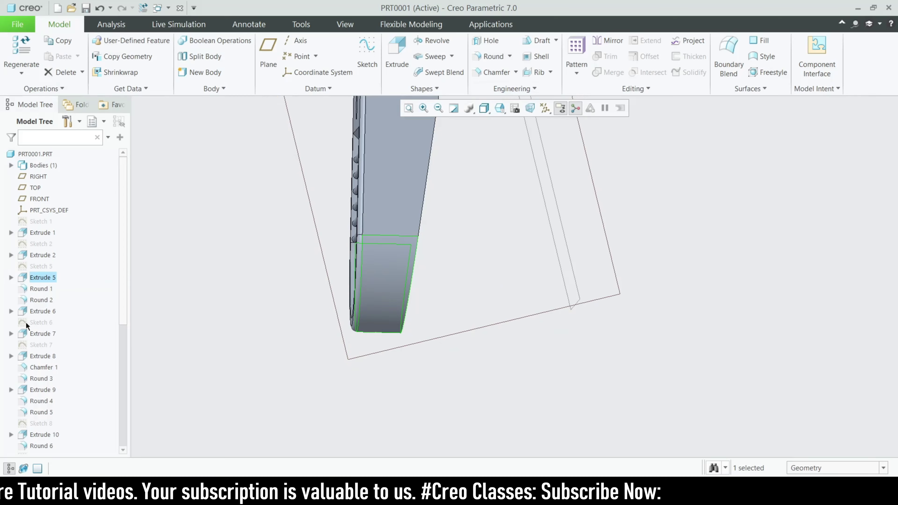
# Step: Open the definition of Round 1 to review its radius and edge at the handle's toothed end, and close it unchanged
pyautogui.click(39, 289)
pyautogui.moveTo(551, 419); pyautogui.dragTo(571, 314, button='middle')
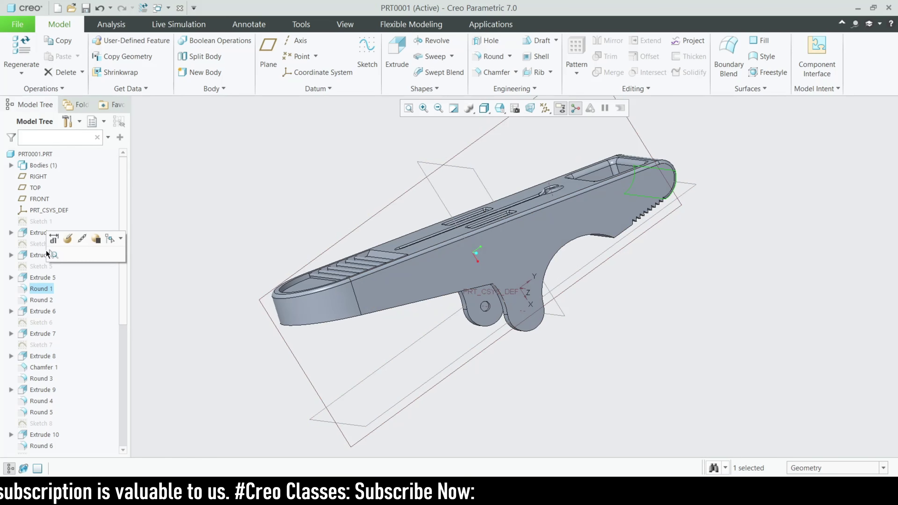
pyautogui.click(59, 239)
pyautogui.moveTo(460, 243); pyautogui.dragTo(494, 244, button='middle')
pyautogui.scroll(-2, 741, 162)
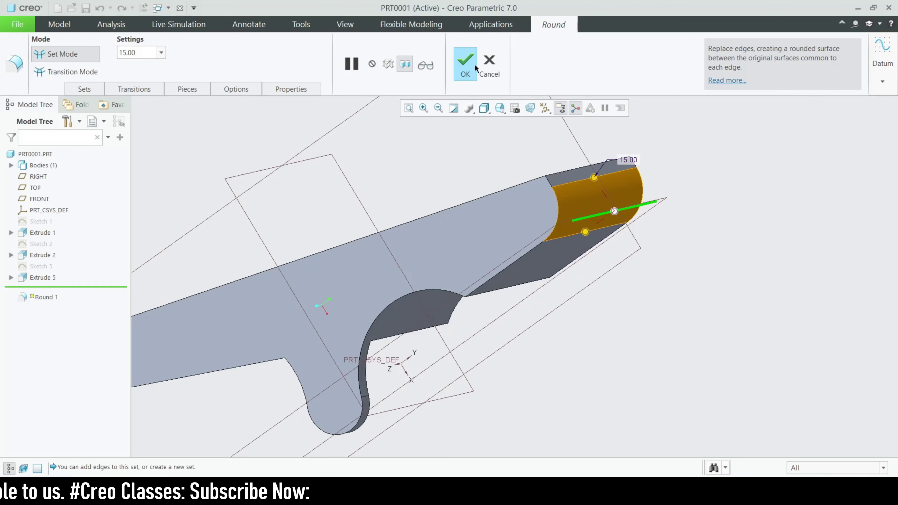
pyautogui.click(465, 63)
# Step: Open the definition of Round 2 to review its radius and edge, and close it without changes
pyautogui.click(48, 301)
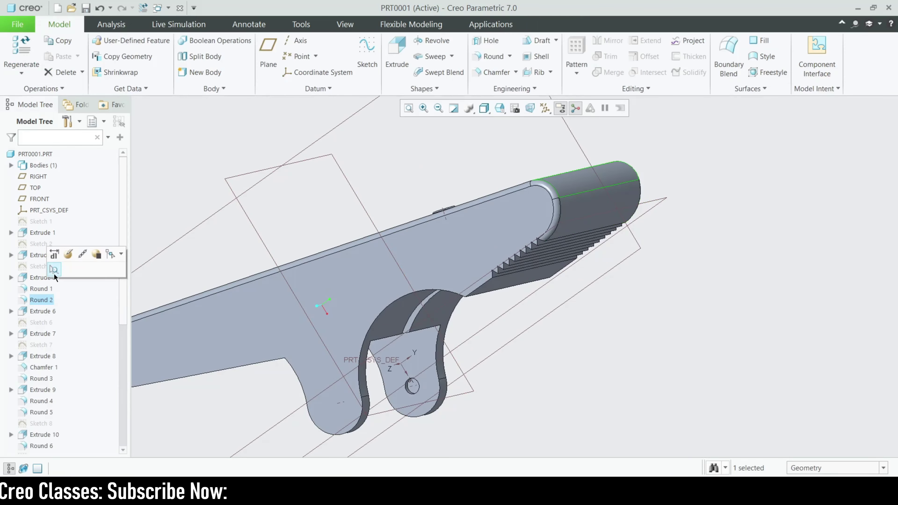
pyautogui.click(66, 259)
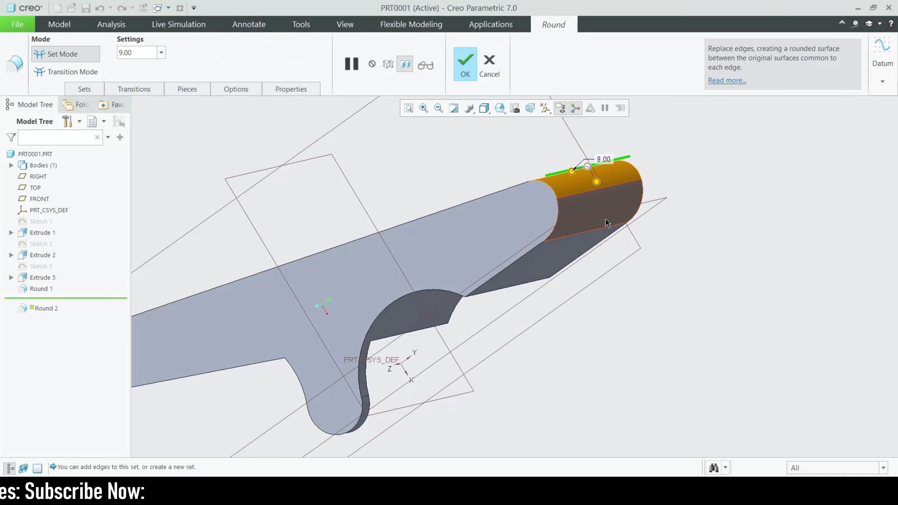
pyautogui.click(489, 78)
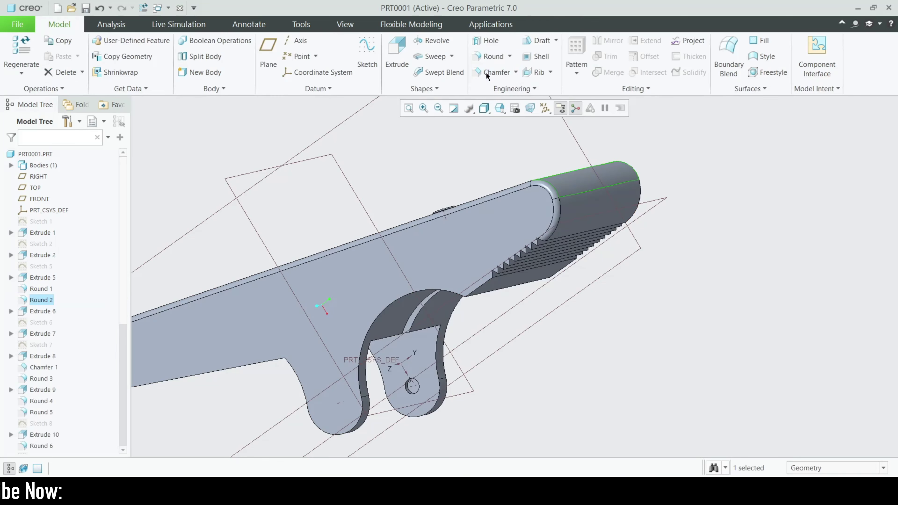
# Step: Expand Extrude 6 and open its Section 1 sketch of the gripping teeth for editing
pyautogui.click(43, 312)
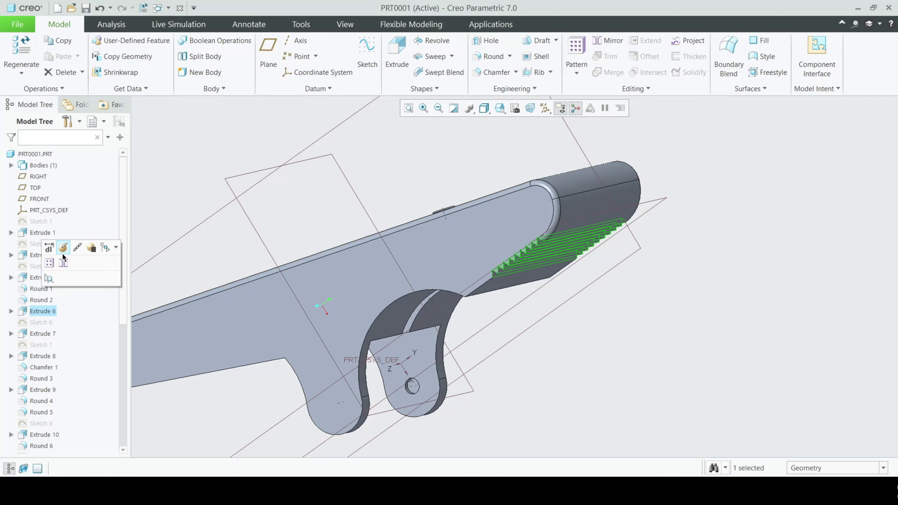
pyautogui.click(11, 311)
pyautogui.click(50, 322)
pyautogui.click(73, 277)
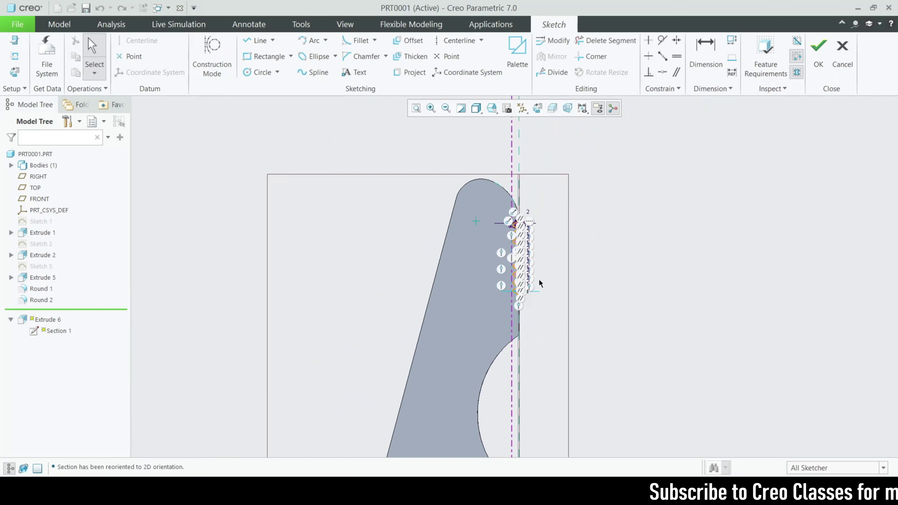
# Step: Inspect the saw-tooth profile and move the 2.50 tooth-depth dimension clear of the uppermost tooth
pyautogui.scroll(-3, 505, 169)
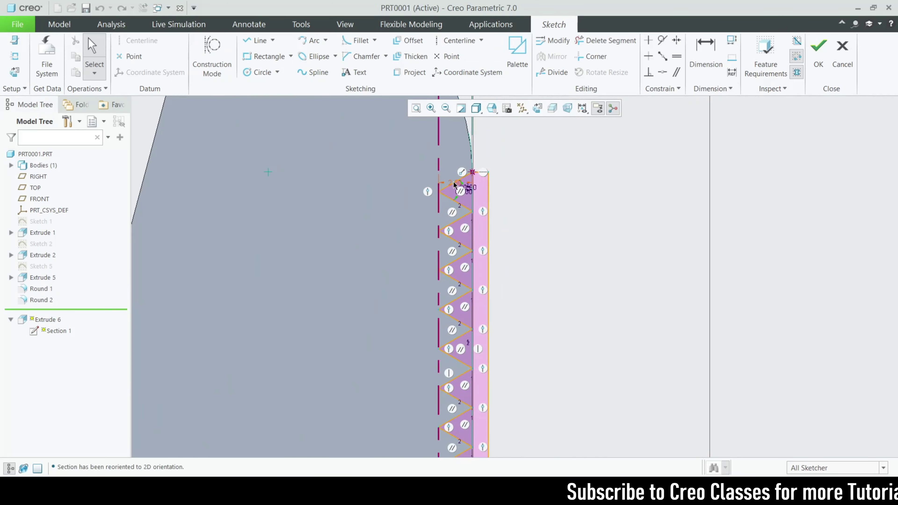
pyautogui.scroll(-3, 454, 187)
pyautogui.scroll(6, 486, 212)
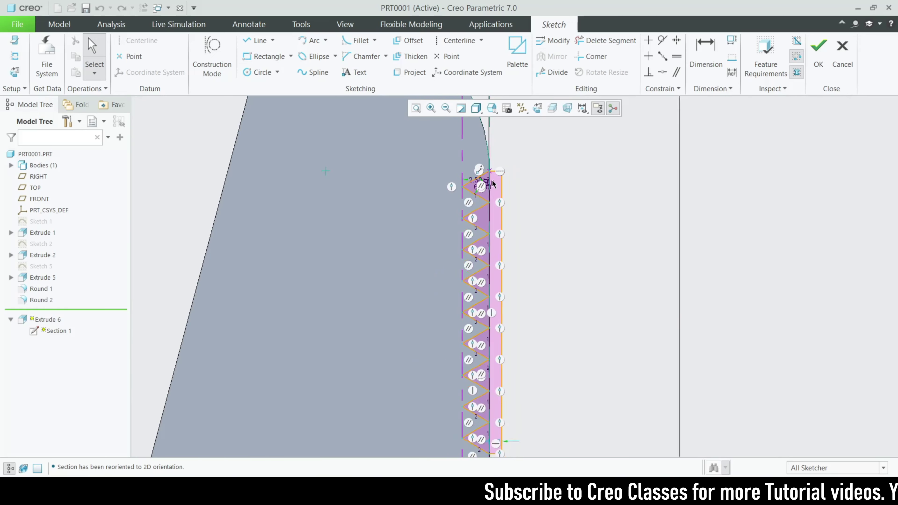
pyautogui.scroll(-2, 487, 215)
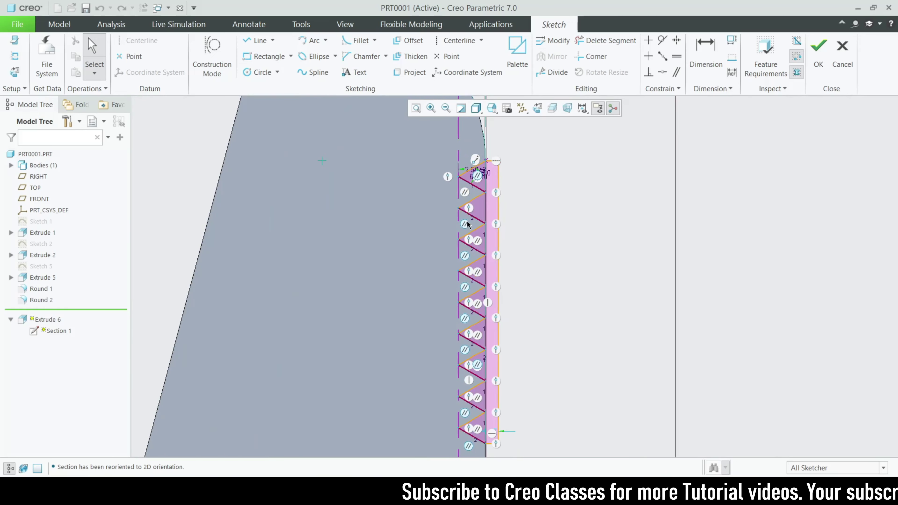
pyautogui.scroll(-4, 466, 206)
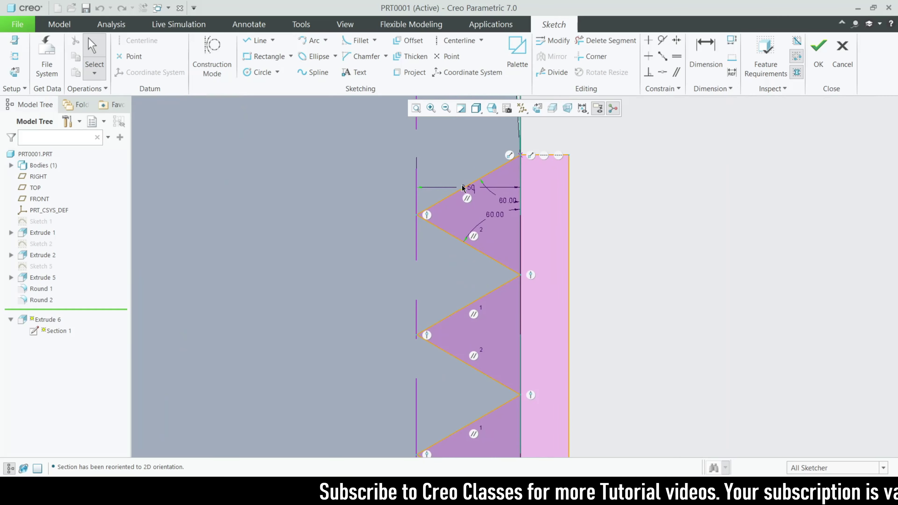
pyautogui.moveTo(471, 187); pyautogui.dragTo(458, 160)
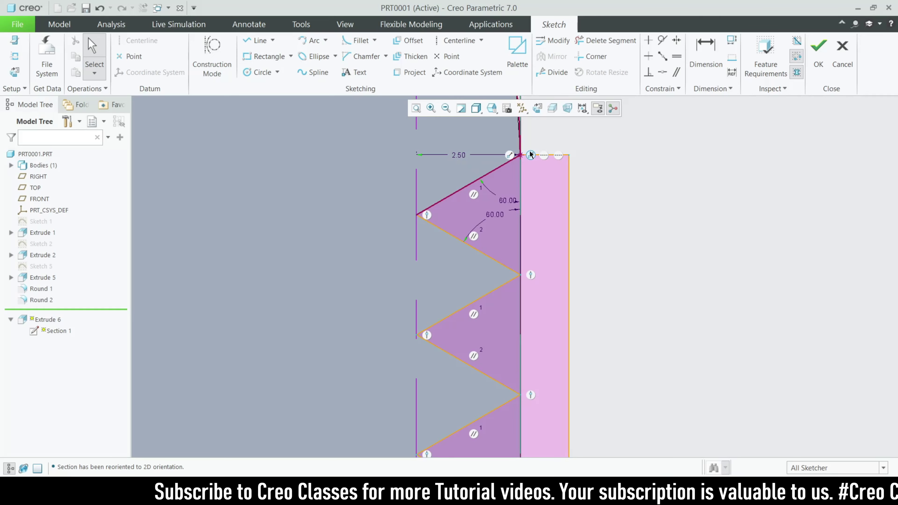
# Step: Sketch a separate slanted line about 2.12 wide and 1.54 high beside the tooth profile, outside the handle
pyautogui.click(263, 43)
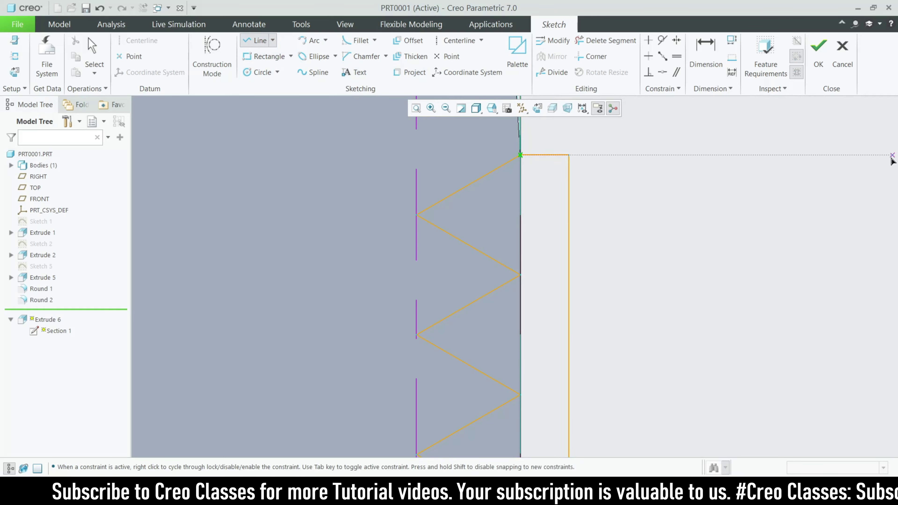
pyautogui.click(727, 219)
pyautogui.middleClick(640, 133)
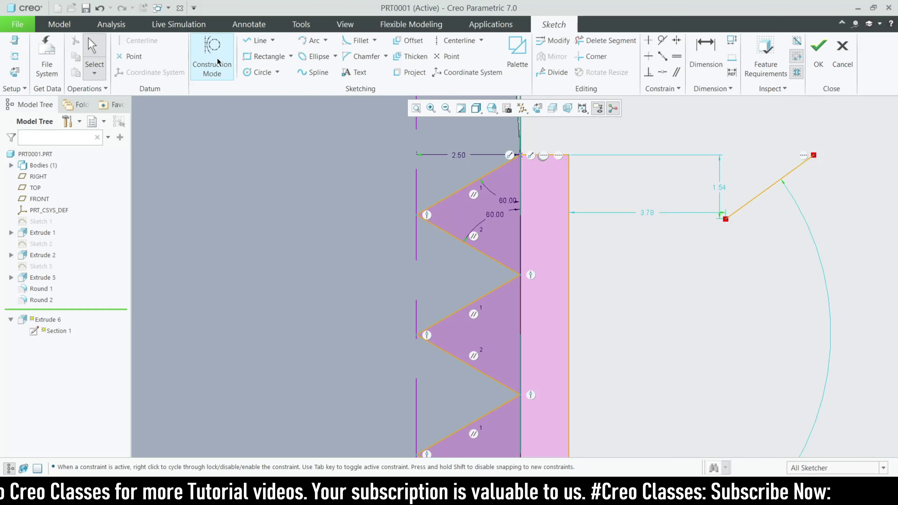
# Step: Sketch two vertical construction lines, about 9.45 and 9.24 long, through the two ends of the slanted line
pyautogui.click(248, 46)
pyautogui.scroll(3, 477, 220)
pyautogui.click(633, 133)
pyautogui.click(634, 383)
pyautogui.middleClick(634, 383)
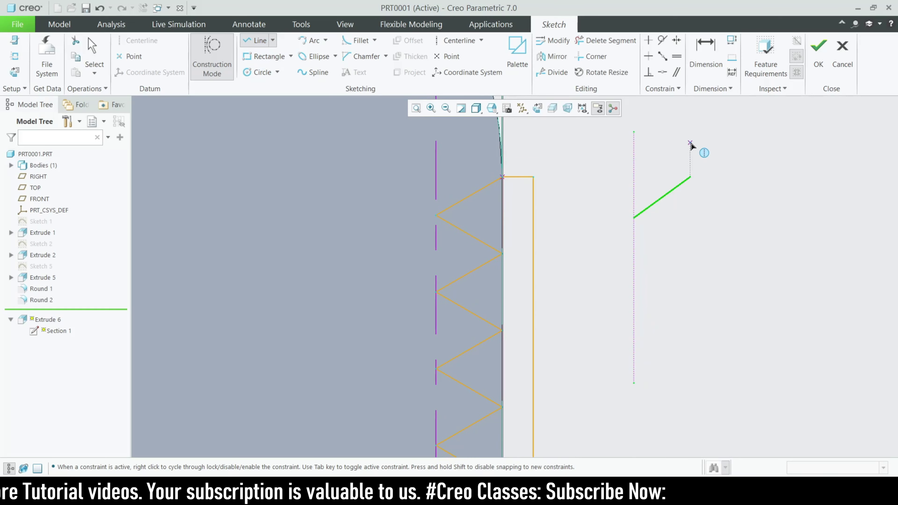
pyautogui.click(691, 132)
pyautogui.click(693, 376)
pyautogui.middleClick(693, 377)
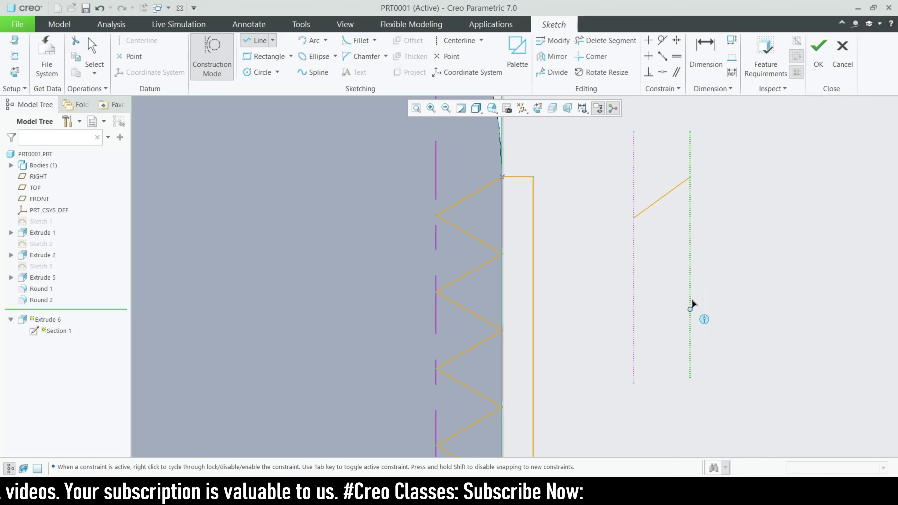
# Step: Dimension the spacing between the two vertical construction lines as 2.5
pyautogui.click(706, 51)
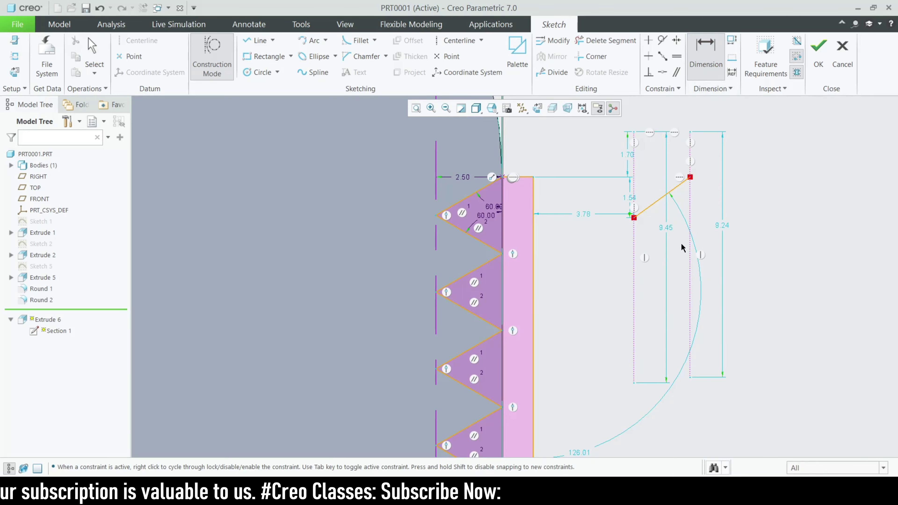
pyautogui.click(634, 243)
pyautogui.middleClick(656, 242)
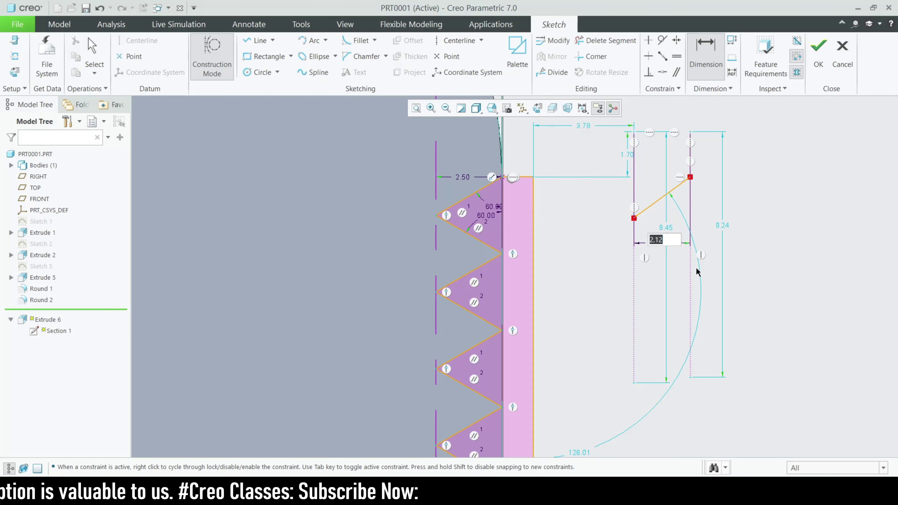
pyautogui.write('2.5')
pyautogui.press('Return')
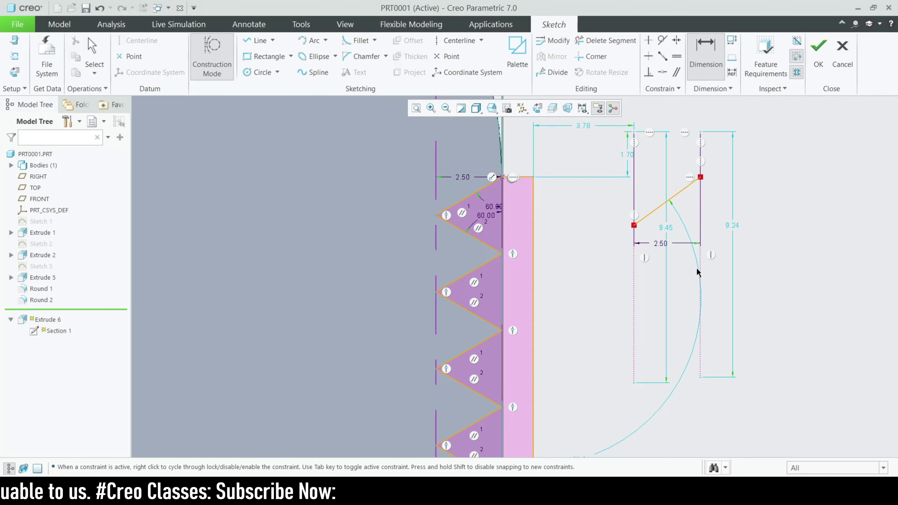
# Step: Dimension the angle between the slanted line and the outer construction line as 60 degrees
pyautogui.click(678, 194)
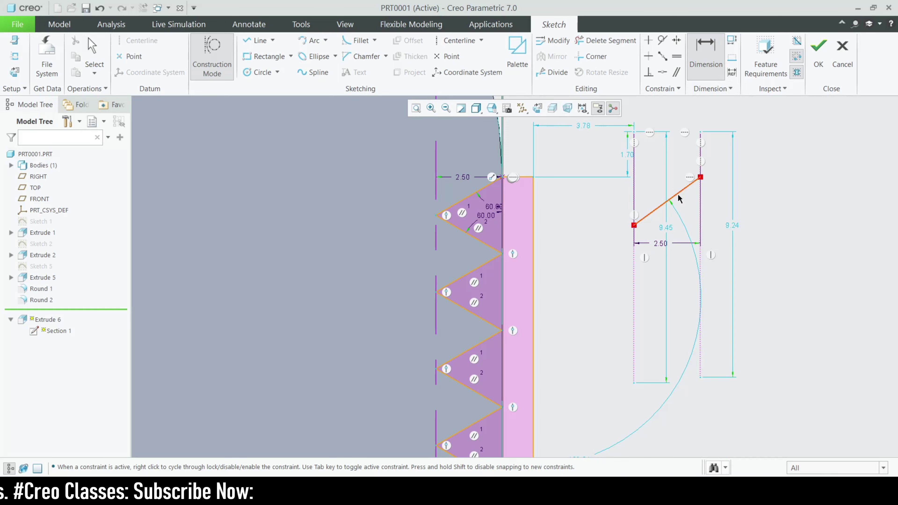
pyautogui.middleClick(686, 204)
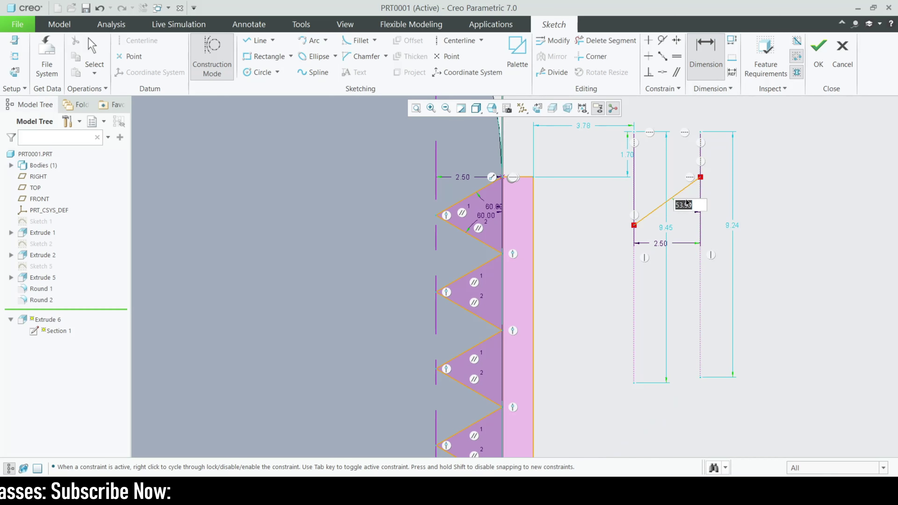
pyautogui.press('Return')
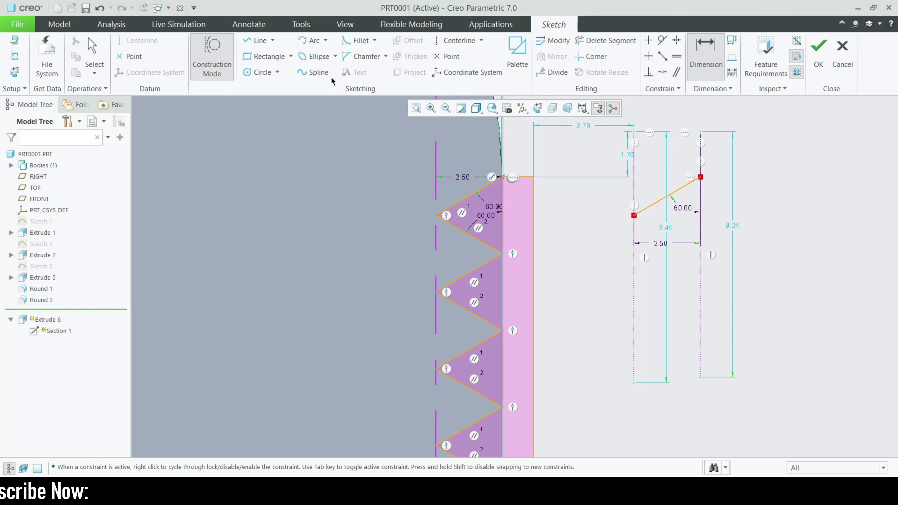
# Step: Sketch a second solid line from the slanted line's lower end down to the outer construction line, forming a V-shaped tooth
pyautogui.click(251, 41)
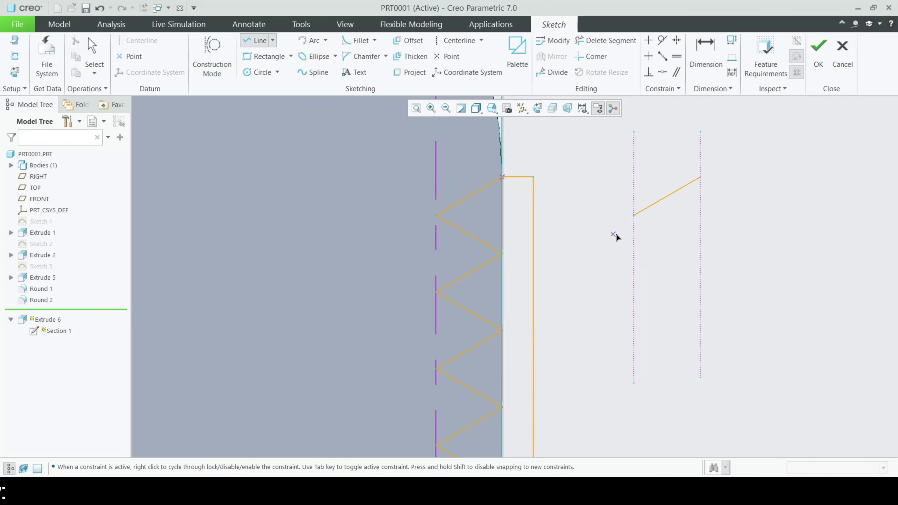
pyautogui.click(634, 215)
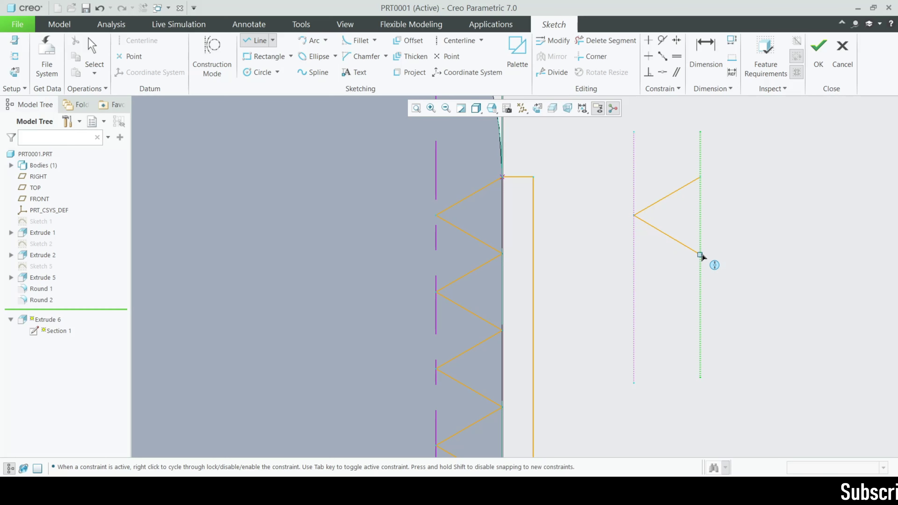
pyautogui.click(700, 271)
pyautogui.middleClick(707, 229)
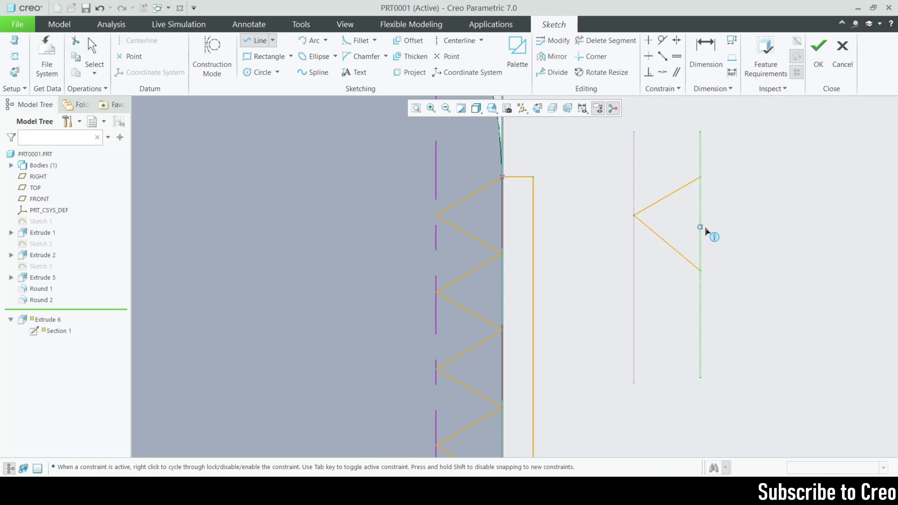
pyautogui.middleClick(707, 228)
# Step: Dimension the angle between the lower tooth line and the outer construction line as 60 degrees
pyautogui.click(706, 57)
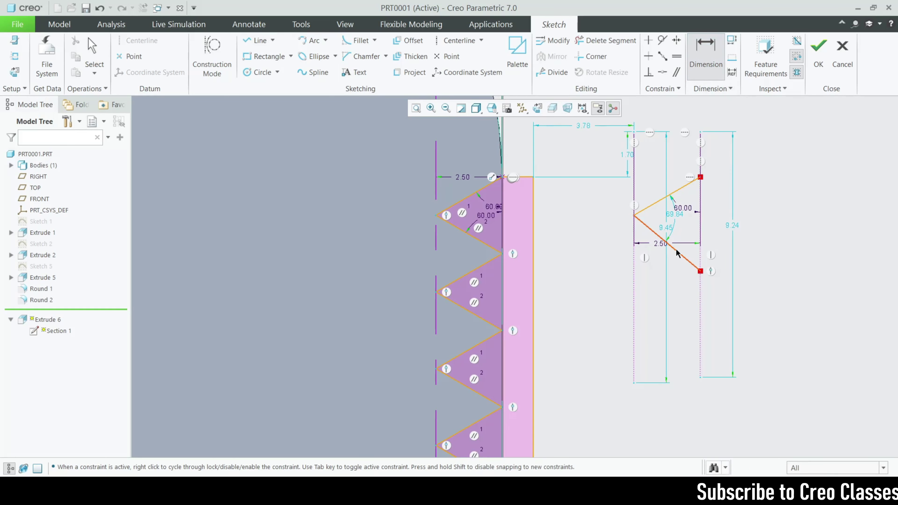
pyautogui.click(700, 246)
pyautogui.middleClick(695, 241)
pyautogui.write('60')
pyautogui.press('Return')
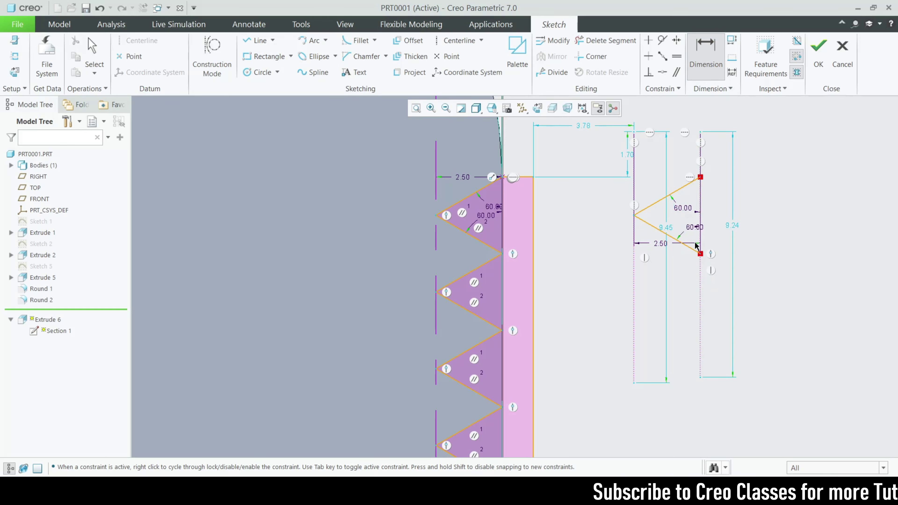
pyautogui.middleClick(695, 245)
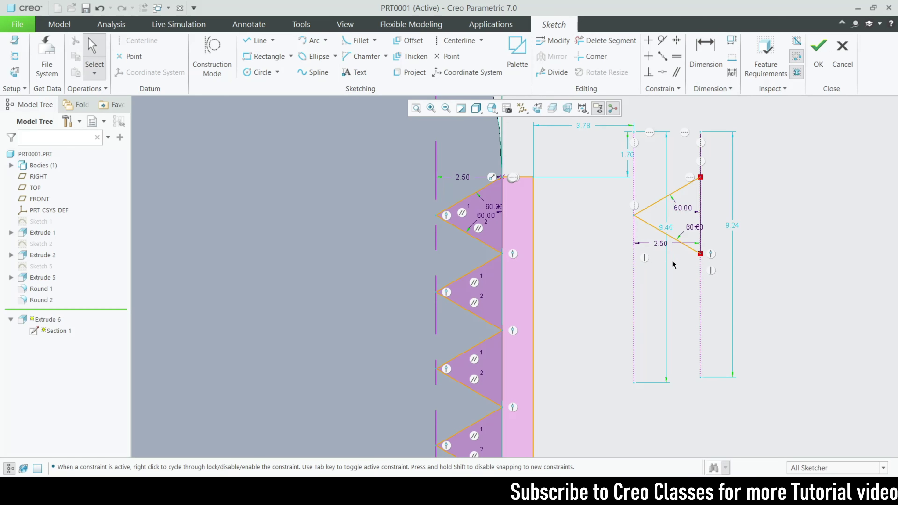
pyautogui.scroll(2, 664, 185)
pyautogui.scroll(2, 679, 328)
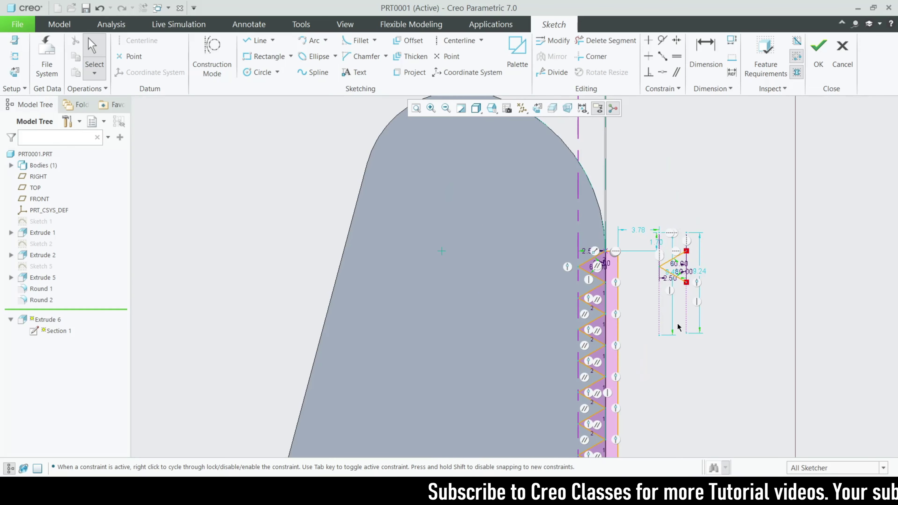
pyautogui.scroll(-2, 679, 335)
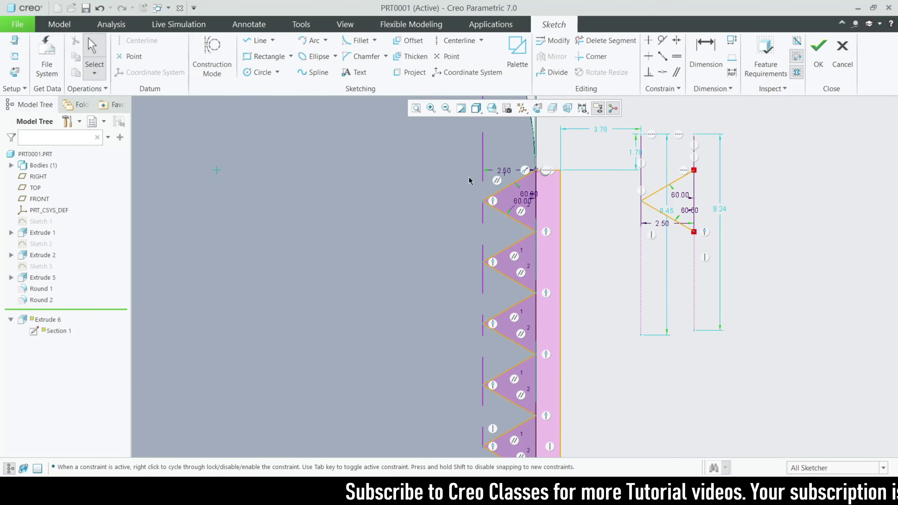
pyautogui.scroll(3, 658, 247)
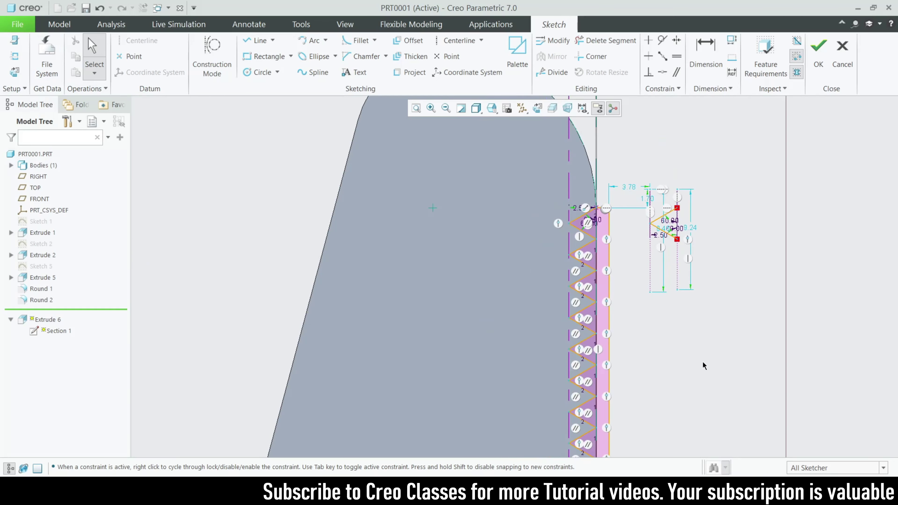
pyautogui.scroll(-3, 703, 367)
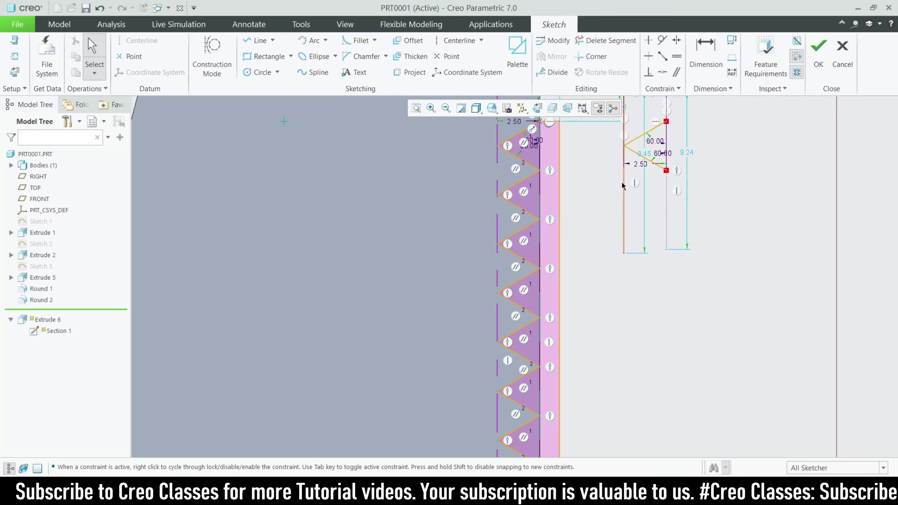
# Step: Quit the Extrude 6 section sketch without saving the demonstration geometry
pyautogui.scroll(1, 547, 179)
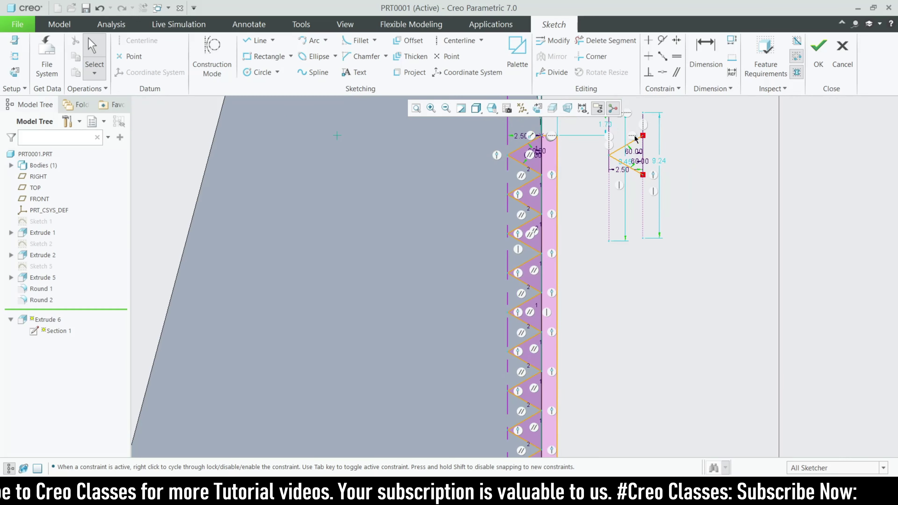
pyautogui.scroll(1, 509, 225)
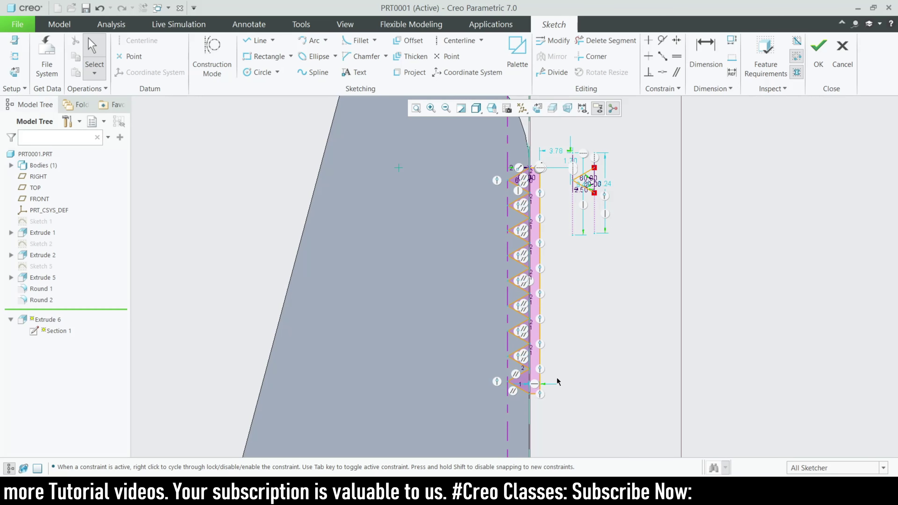
pyautogui.click(843, 58)
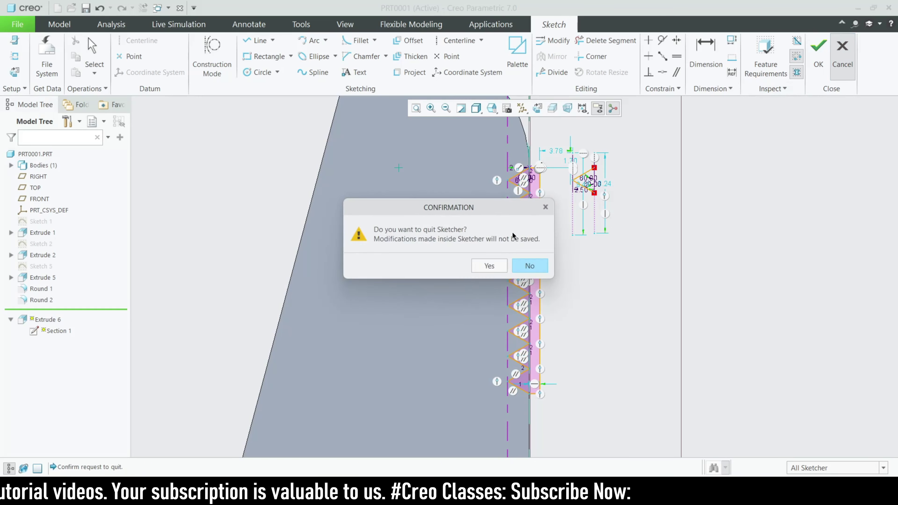
pyautogui.click(490, 265)
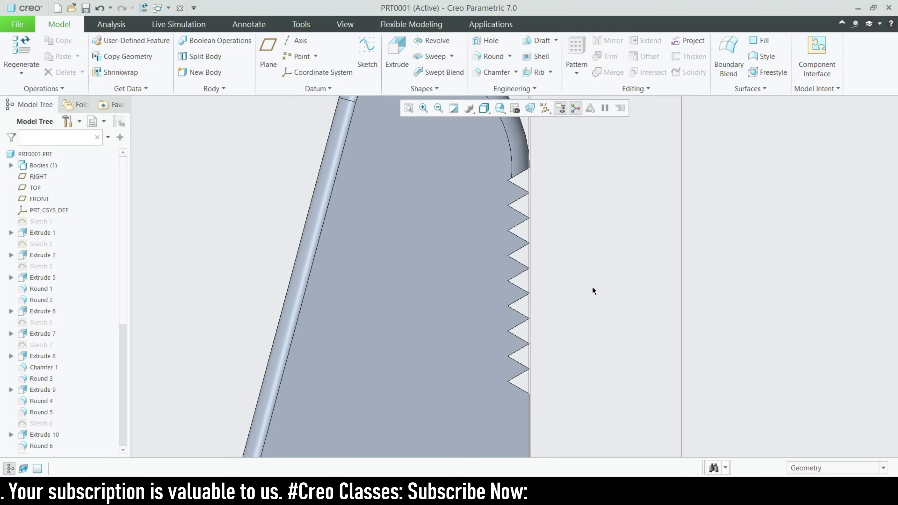
# Step: Examine the Extrude 6 tooth cut and its depth on the model, and leave its definition without changes
pyautogui.scroll(1, 593, 287)
pyautogui.moveTo(592, 287); pyautogui.dragTo(542, 275, button='middle')
pyautogui.click(534, 267)
pyautogui.click(47, 300)
pyautogui.click(66, 239)
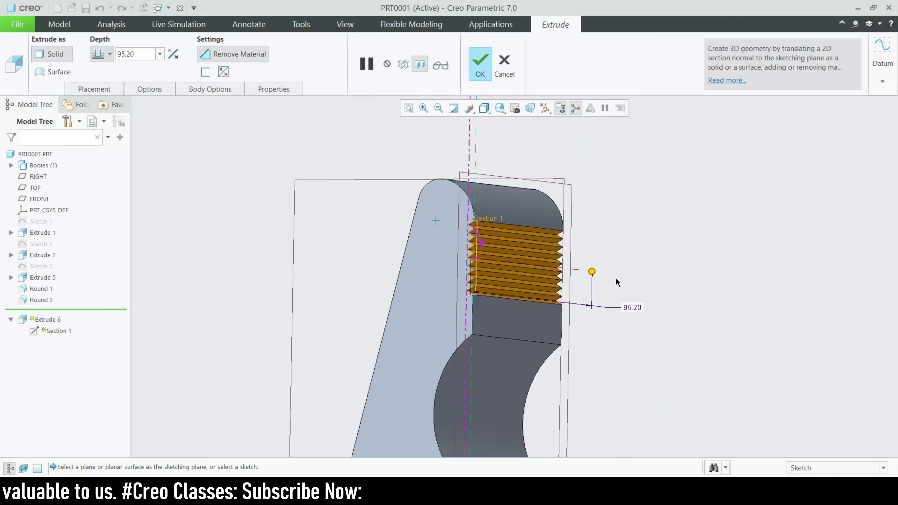
pyautogui.click(504, 67)
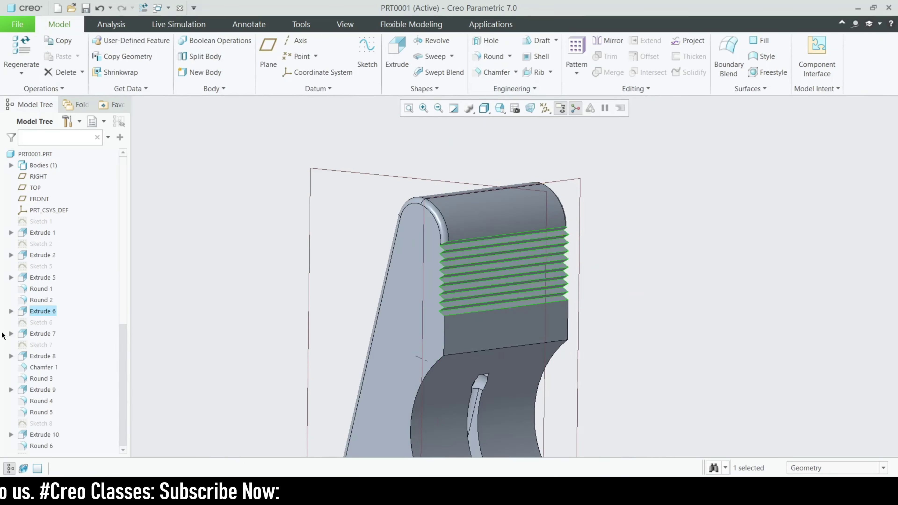
# Step: Select Sketch 6 and examine the ribbed recess at the rounded end of the handle
pyautogui.click(44, 325)
pyautogui.scroll(3, 222, 238)
pyautogui.scroll(3, 427, 259)
pyautogui.scroll(-2, 380, 335)
pyautogui.moveTo(380, 336)
pyautogui.mouseDown(button='middle')
pyautogui.moveTo(385, 349)
pyautogui.moveTo(448, 339)
pyautogui.mouseUp(button='middle')
pyautogui.scroll(-3, 336, 321)
pyautogui.moveTo(345, 322); pyautogui.dragTo(311, 316, button='middle')
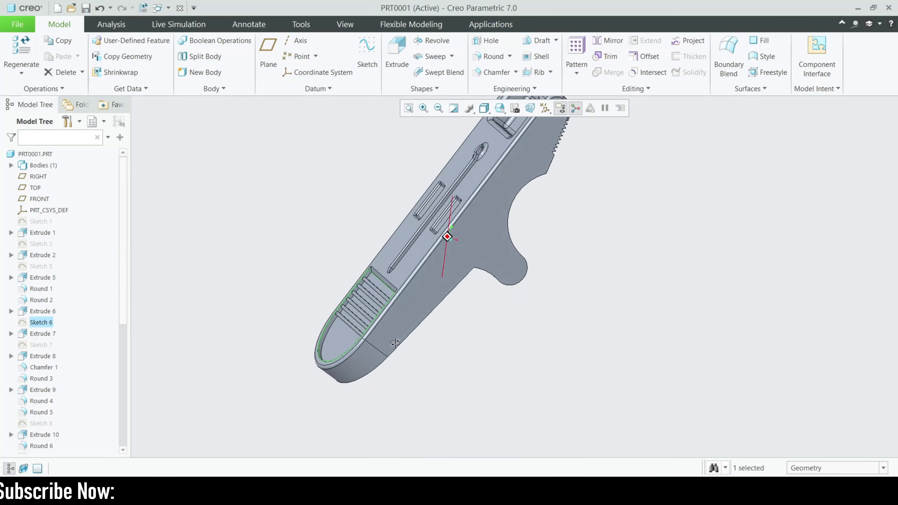
pyautogui.scroll(-4, 345, 266)
pyautogui.click(482, 290)
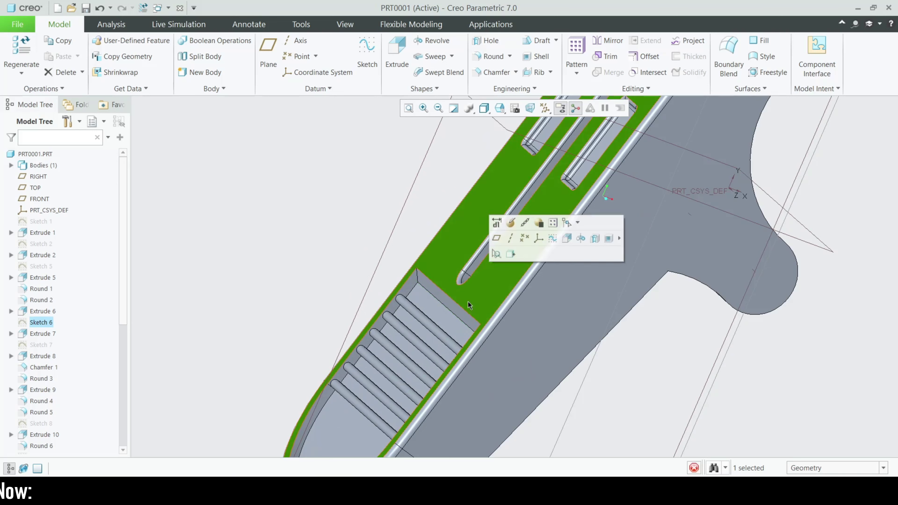
pyautogui.scroll(3, 399, 261)
# Step: Open Sketch 6 for editing and view the handle's rounded end in the sketch plane
pyautogui.click(39, 322)
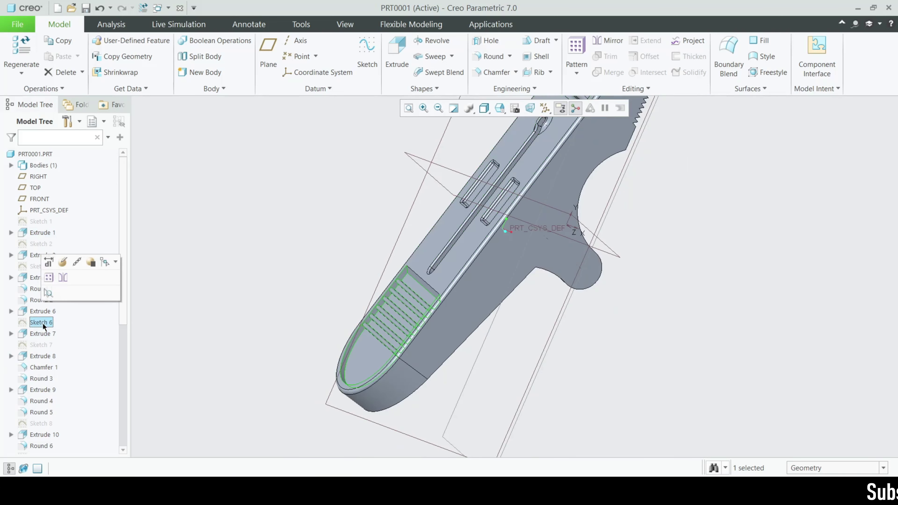
pyautogui.click(63, 262)
pyautogui.moveTo(246, 322); pyautogui.dragTo(305, 324, button='middle')
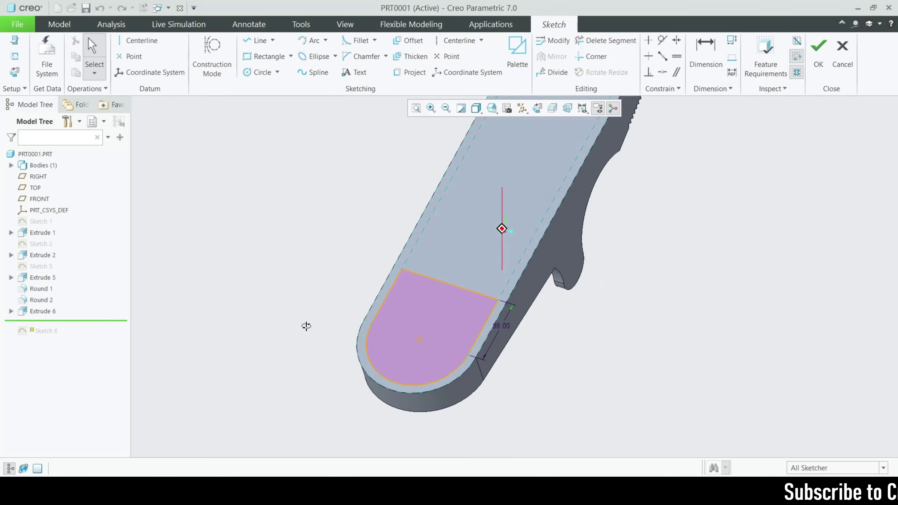
pyautogui.scroll(-3, 453, 389)
pyautogui.click(612, 108)
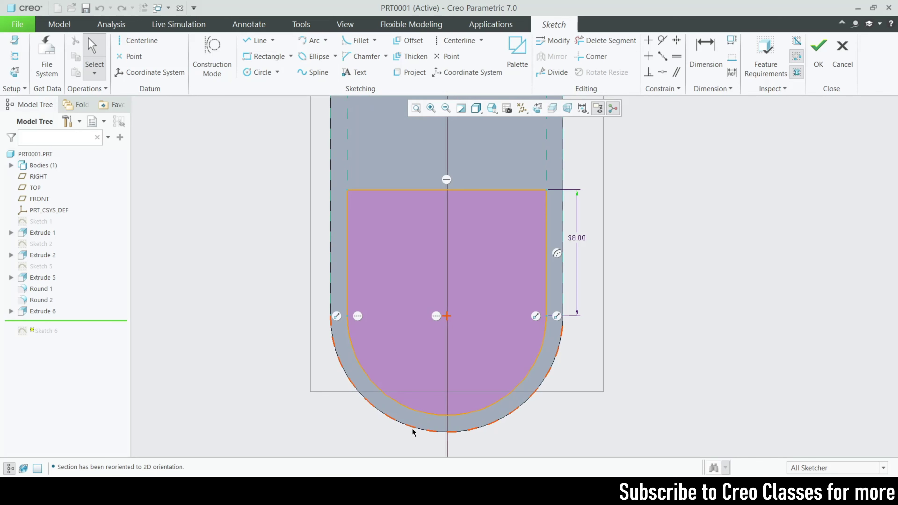
# Step: Examine how the U-shaped recess profile of Sketch 6 is offset inward from the handle's outer edge
pyautogui.click(413, 427)
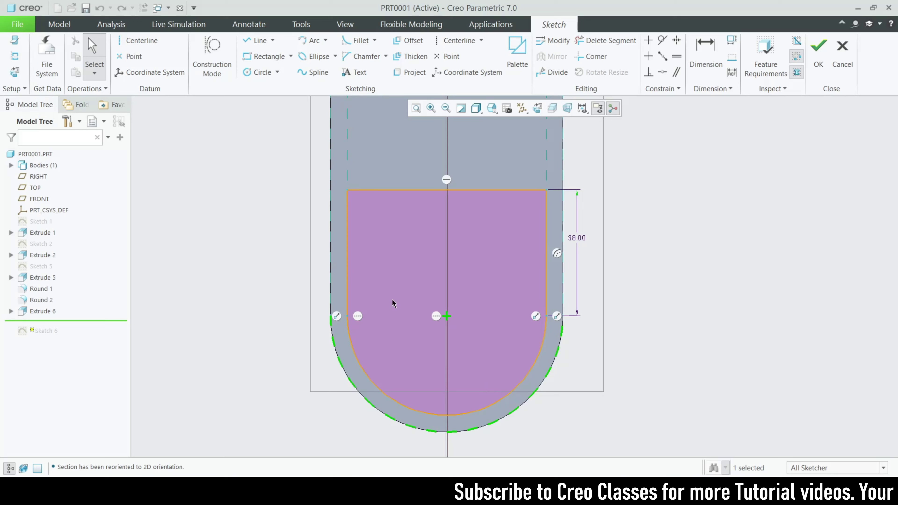
pyautogui.scroll(6, 373, 129)
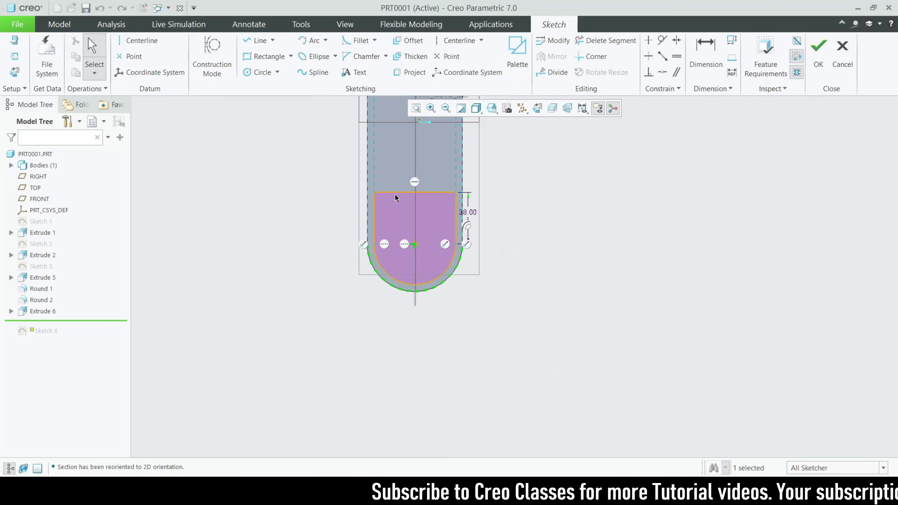
pyautogui.scroll(-2, 387, 137)
pyautogui.moveTo(387, 137); pyautogui.dragTo(345, 343)
pyautogui.scroll(-2, 380, 365)
pyautogui.scroll(-1, 379, 364)
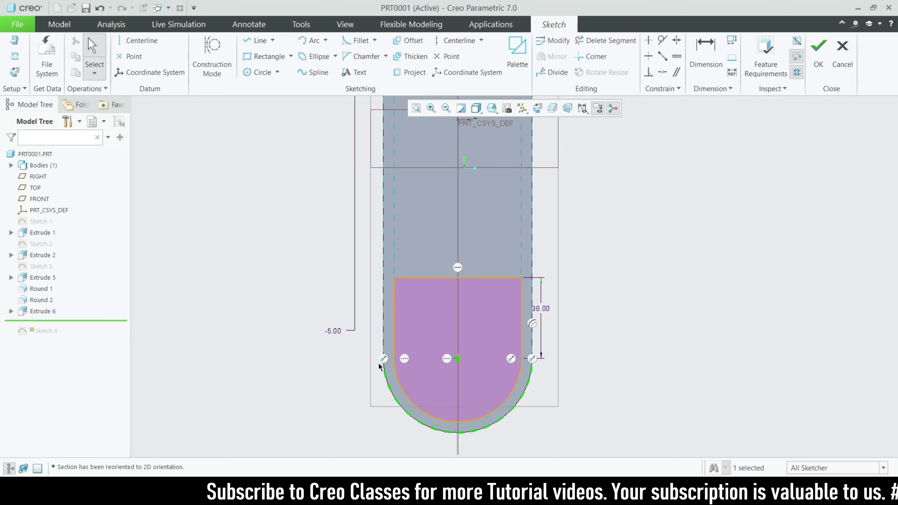
pyautogui.scroll(-2, 420, 411)
# Step: Add a reference dimension between the handle's straight outer edge and the recess profile's side line, placing it outside the handle
pyautogui.click(705, 54)
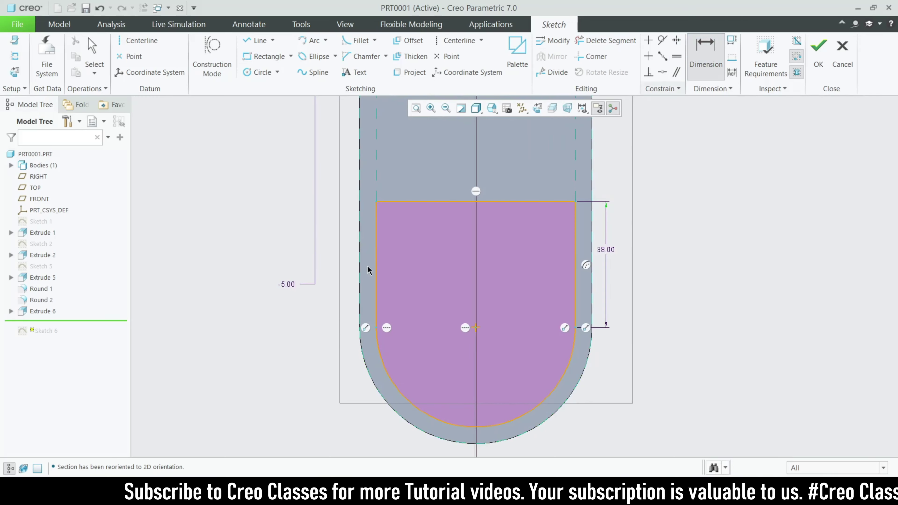
pyautogui.scroll(-1, 274, 324)
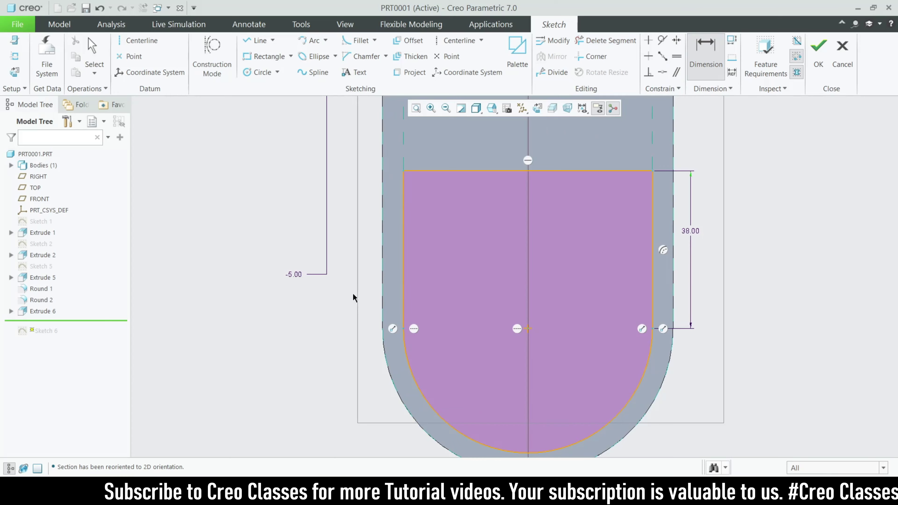
pyautogui.middleClick(399, 289)
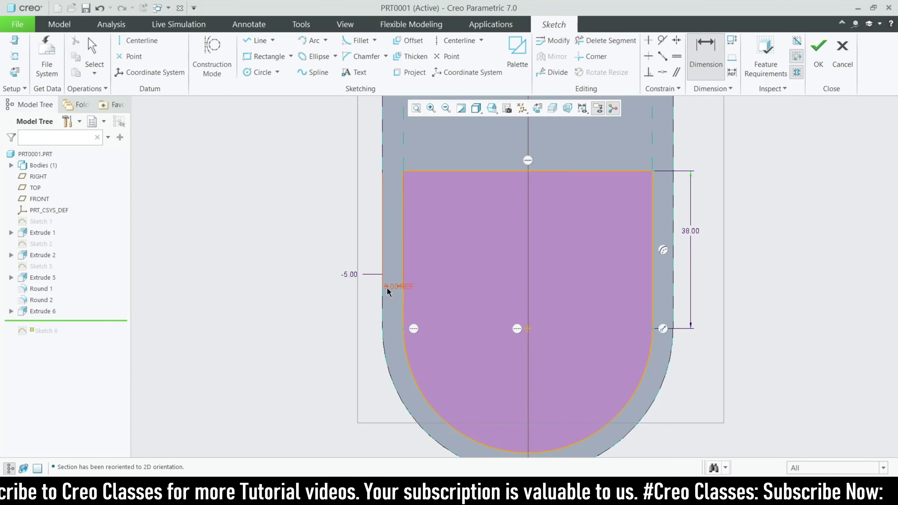
pyautogui.middleClick(361, 282)
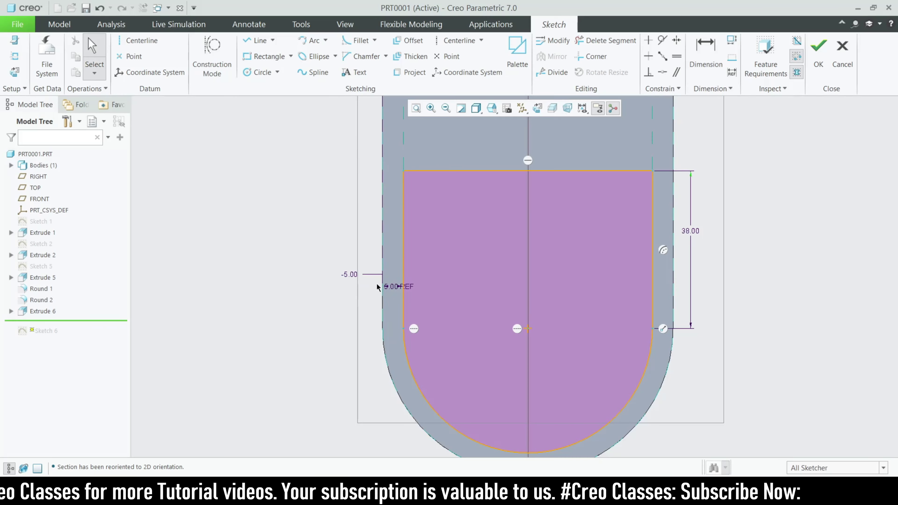
pyautogui.moveTo(396, 288); pyautogui.dragTo(305, 309)
# Step: Review the recess profile's dimensions in Sketch 6 and quit the sketch without saving changes
pyautogui.scroll(3, 368, 305)
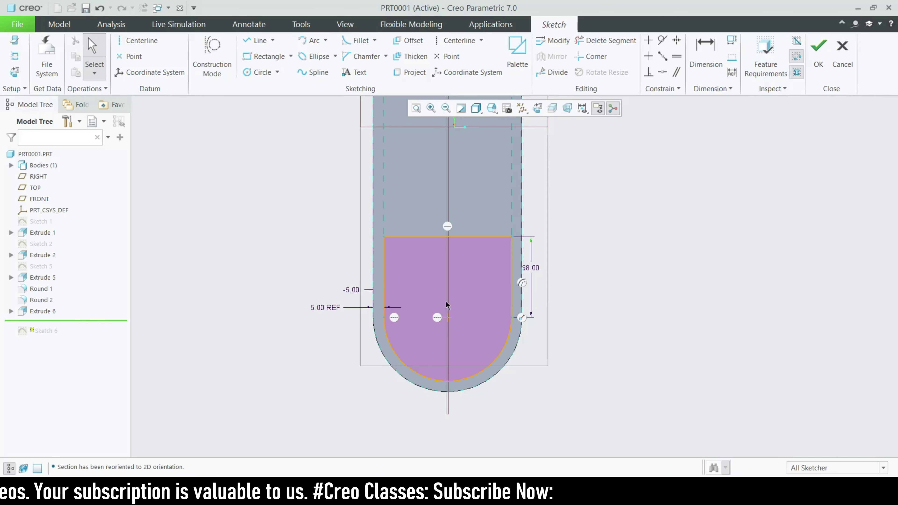
pyautogui.scroll(-2, 427, 336)
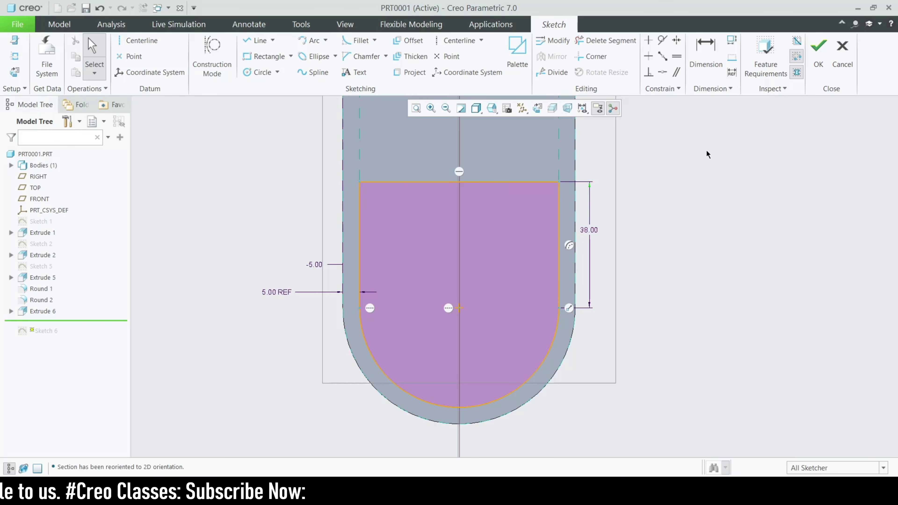
pyautogui.scroll(4, 547, 322)
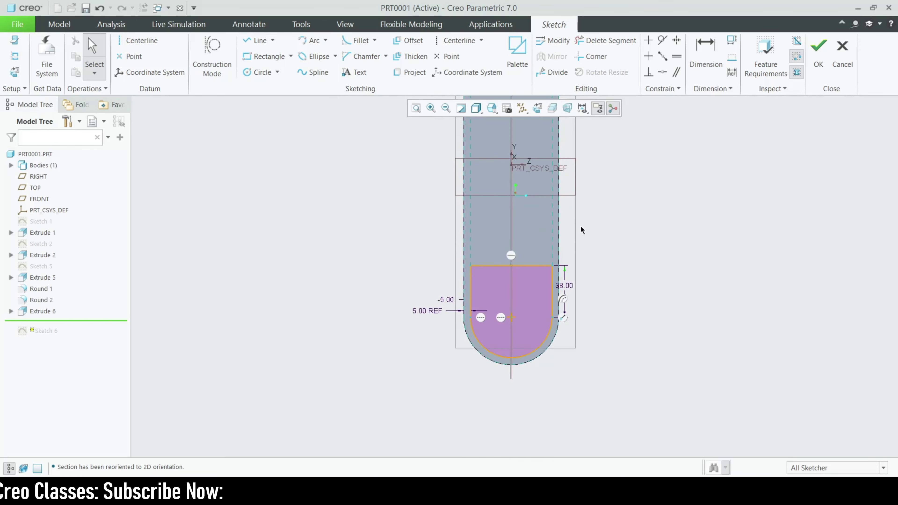
pyautogui.click(834, 73)
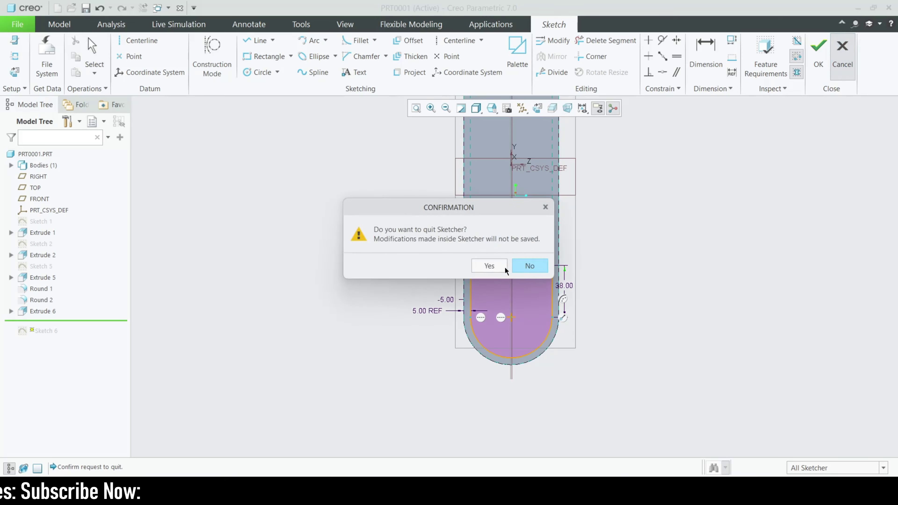
pyautogui.click(511, 267)
# Step: Open the definition of Extrude 7, check the depth of the thumb recess cut, and accept it
pyautogui.click(53, 333)
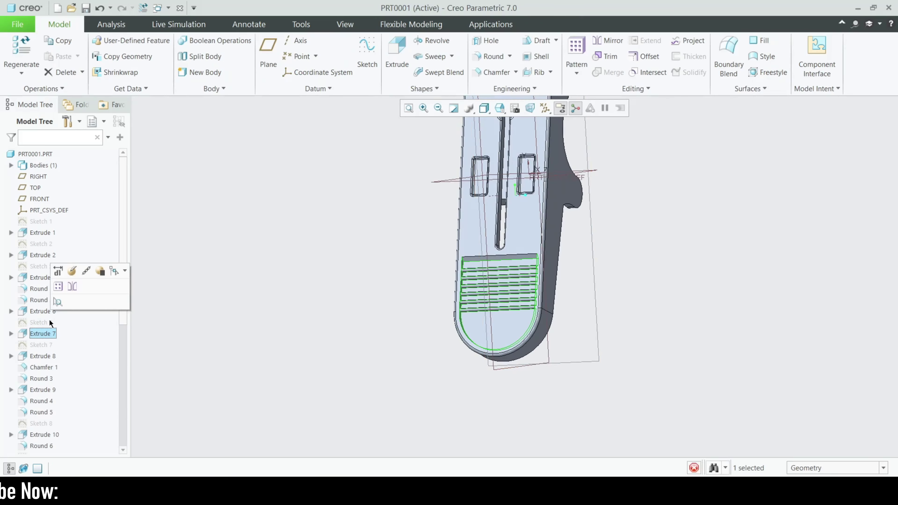
pyautogui.click(72, 271)
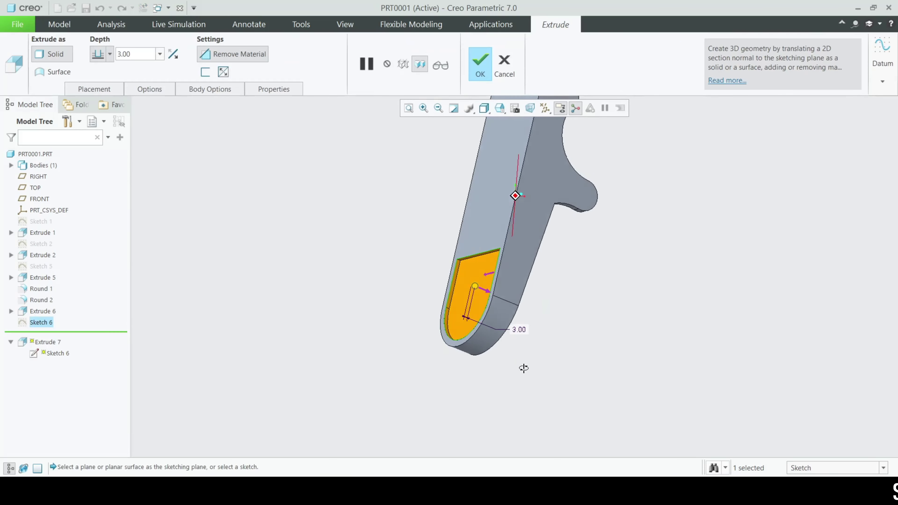
pyautogui.scroll(-3, 525, 367)
pyautogui.click(487, 74)
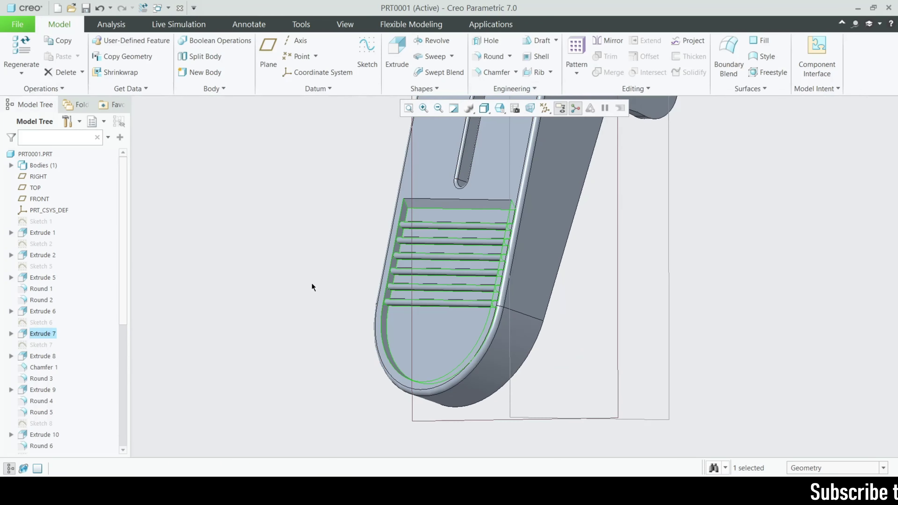
# Step: Open Sketch 7 for editing, orient it to the sketch plane, and dismiss the sketch references
pyautogui.click(53, 346)
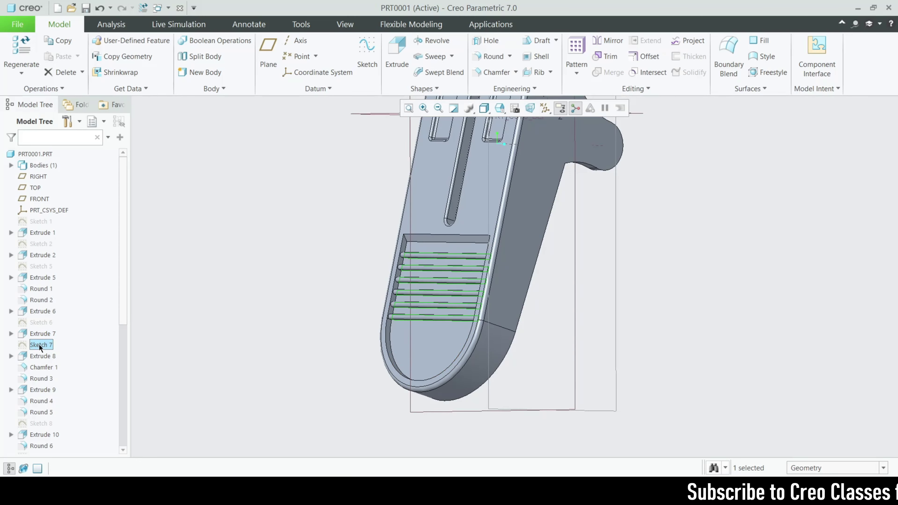
pyautogui.click(63, 282)
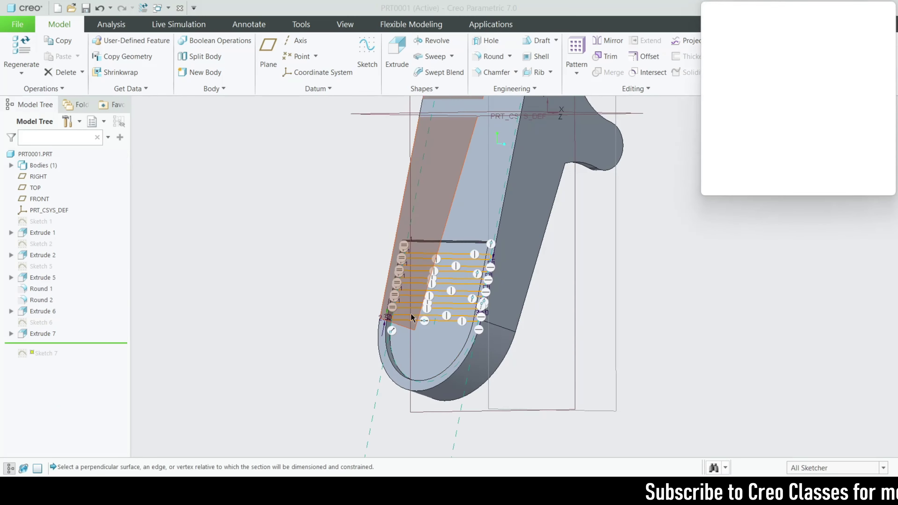
pyautogui.moveTo(407, 315); pyautogui.dragTo(454, 308, button='middle')
pyautogui.click(537, 109)
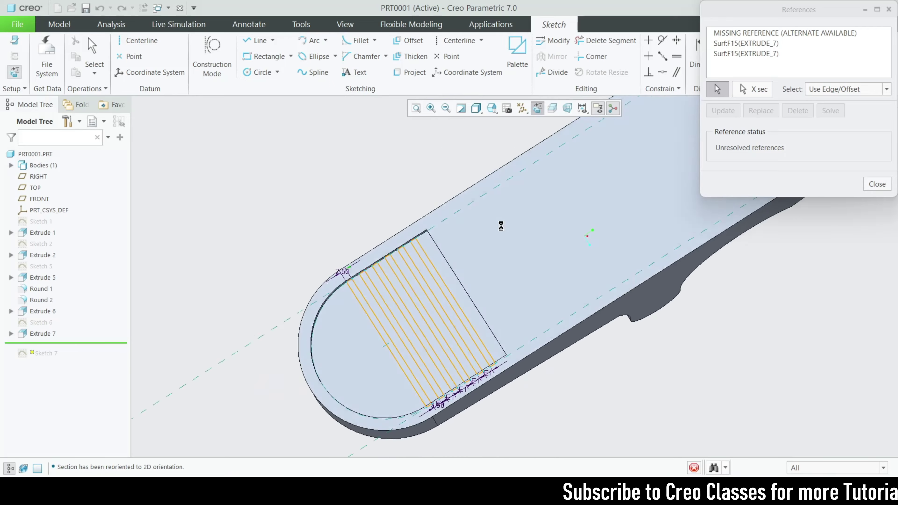
pyautogui.scroll(-3, 429, 218)
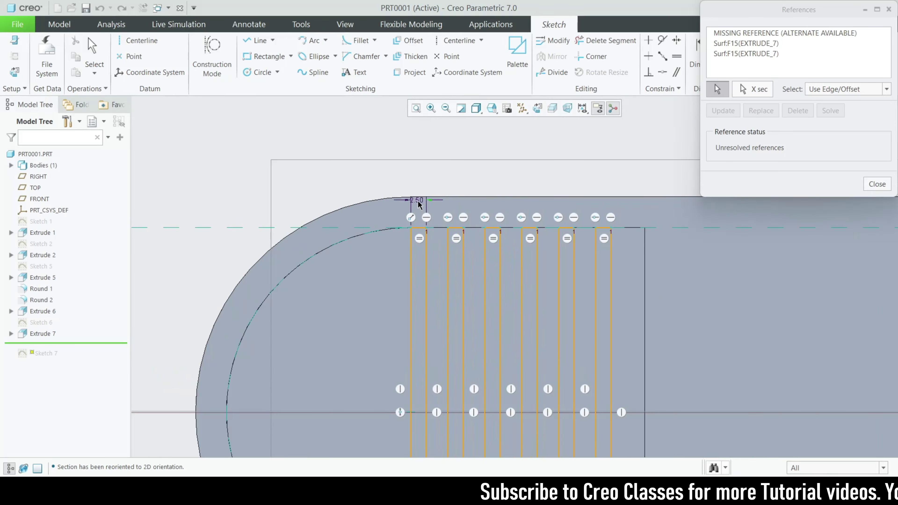
pyautogui.click(877, 184)
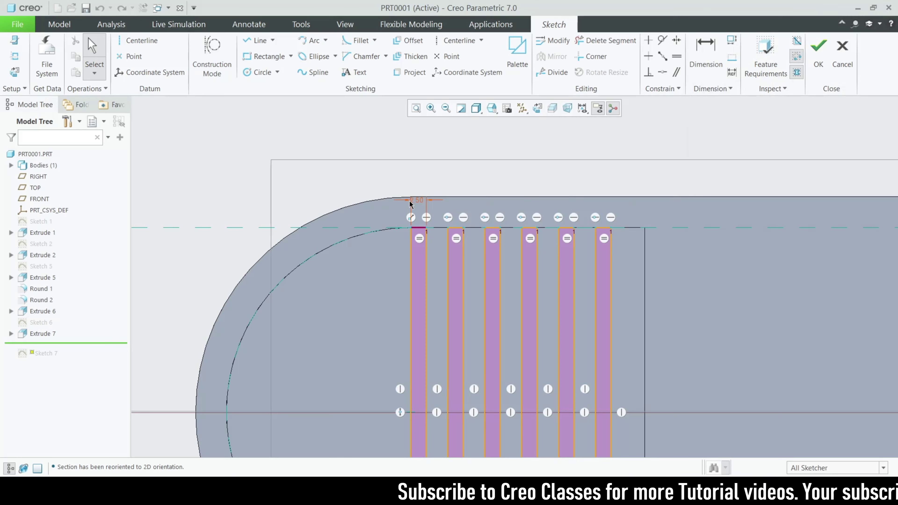
# Step: Examine the width, spacing and equality constraints of the six narrow rectangles across the recess in Sketch 7
pyautogui.scroll(4, 408, 204)
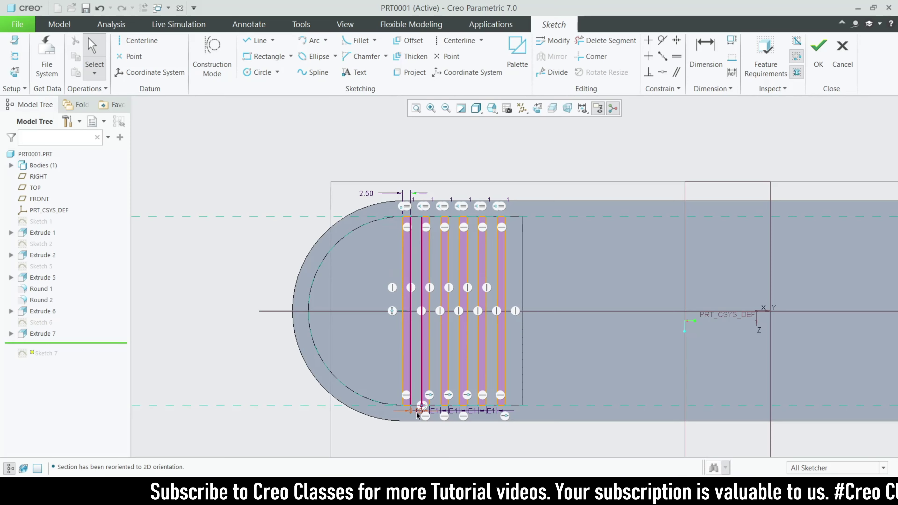
pyautogui.scroll(-4, 418, 414)
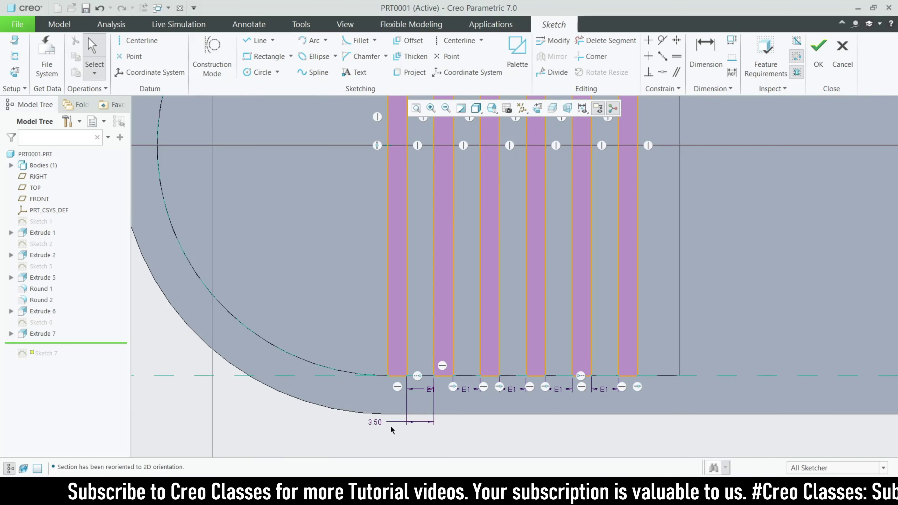
pyautogui.scroll(2, 317, 420)
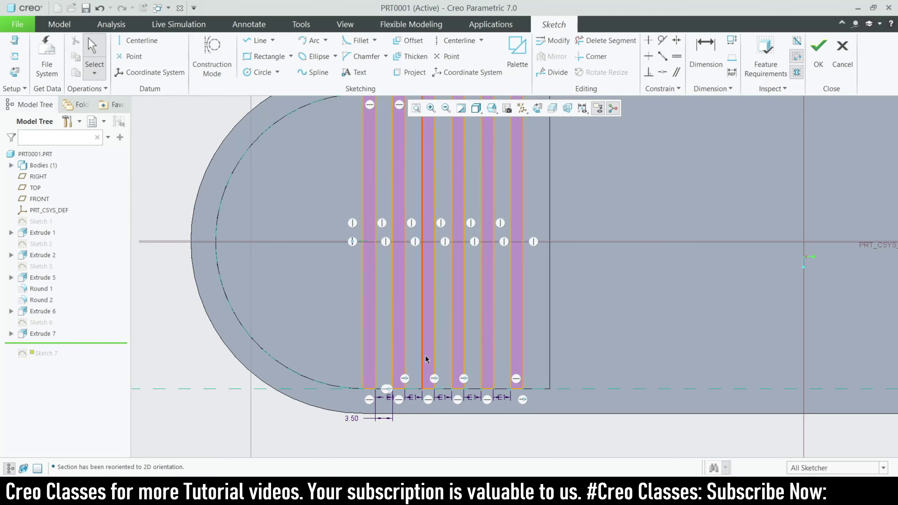
pyautogui.scroll(3, 427, 356)
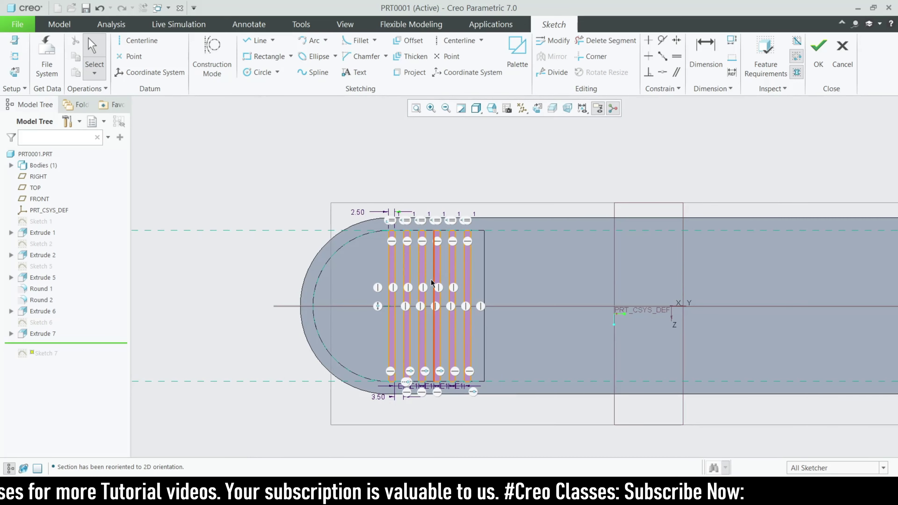
pyautogui.scroll(-6, 388, 382)
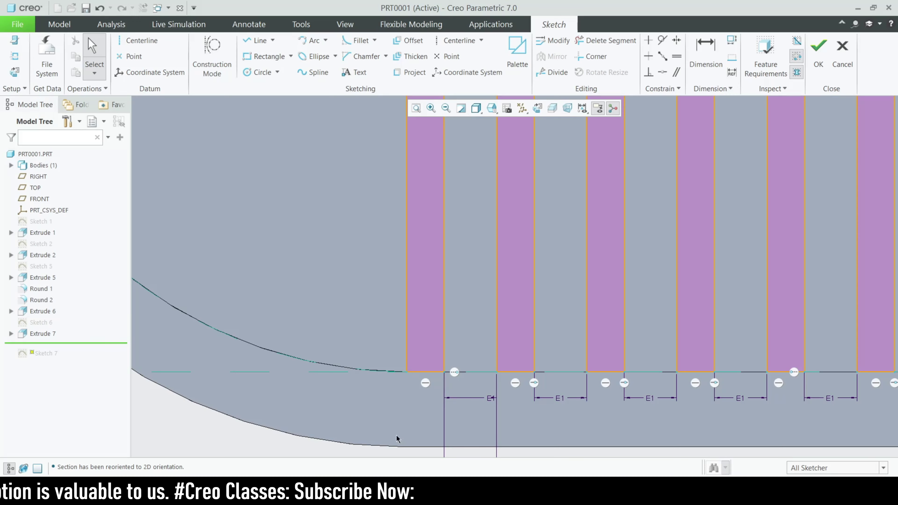
pyautogui.scroll(3, 396, 414)
pyautogui.scroll(4, 424, 293)
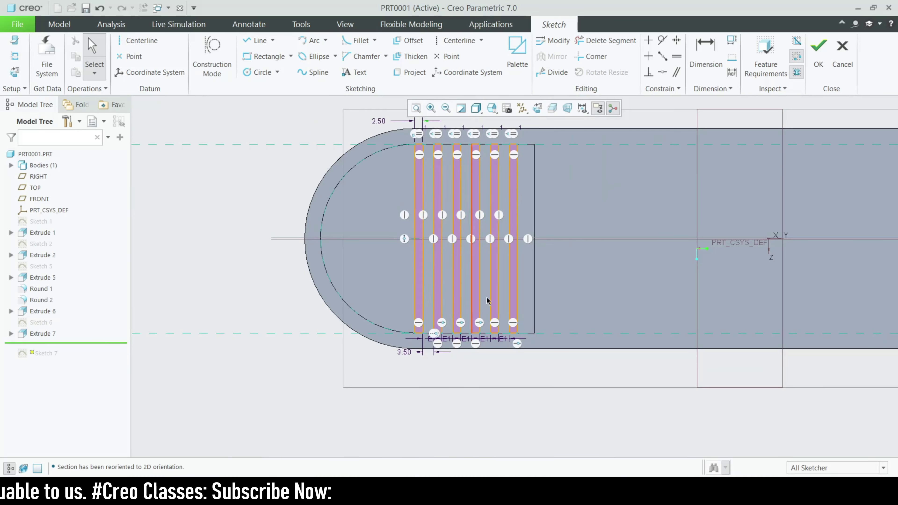
# Step: Quit Sketch 7 without saving changes, then open Extrude 8's definition, check the ribs' extrusion depth and accept it
pyautogui.click(843, 53)
pyautogui.click(486, 266)
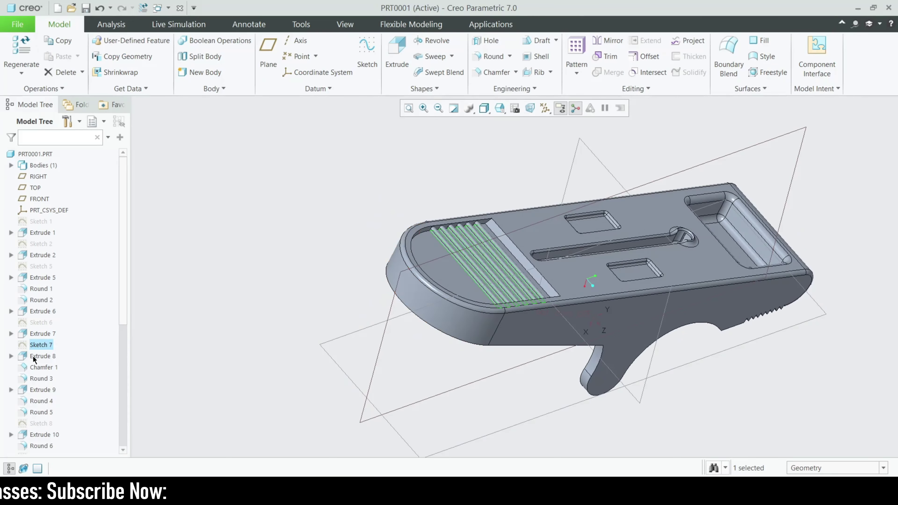
pyautogui.click(34, 356)
pyautogui.click(56, 294)
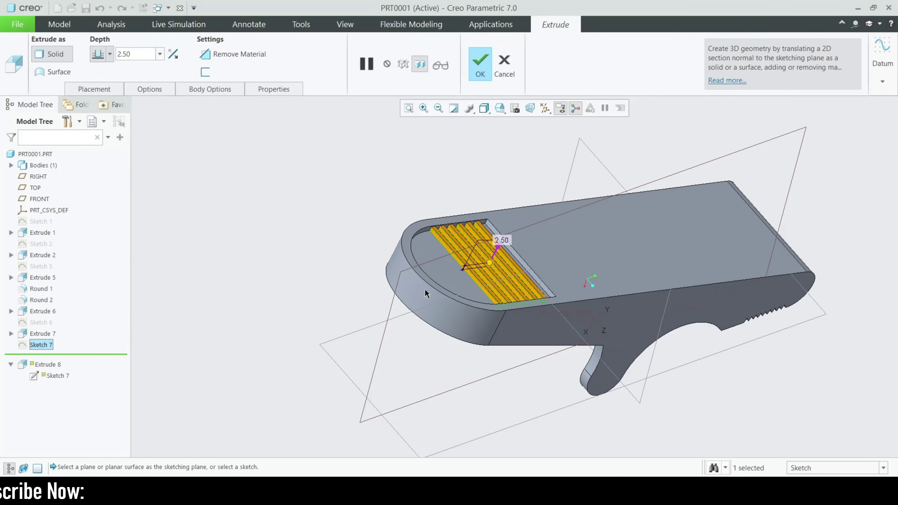
pyautogui.scroll(-3, 511, 249)
pyautogui.click(486, 75)
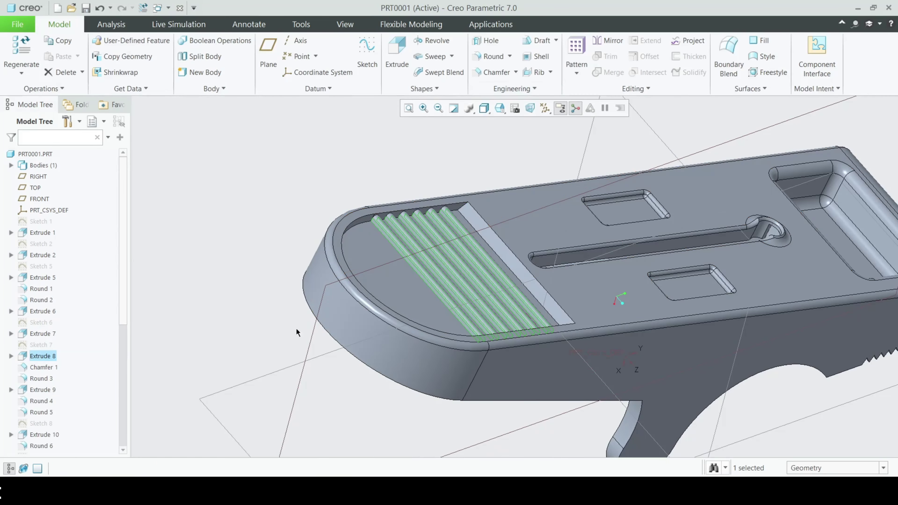
# Step: Open the definition of Chamfer 1, check the chamfer size on the recess's straight edge, and cancel it
pyautogui.click(40, 368)
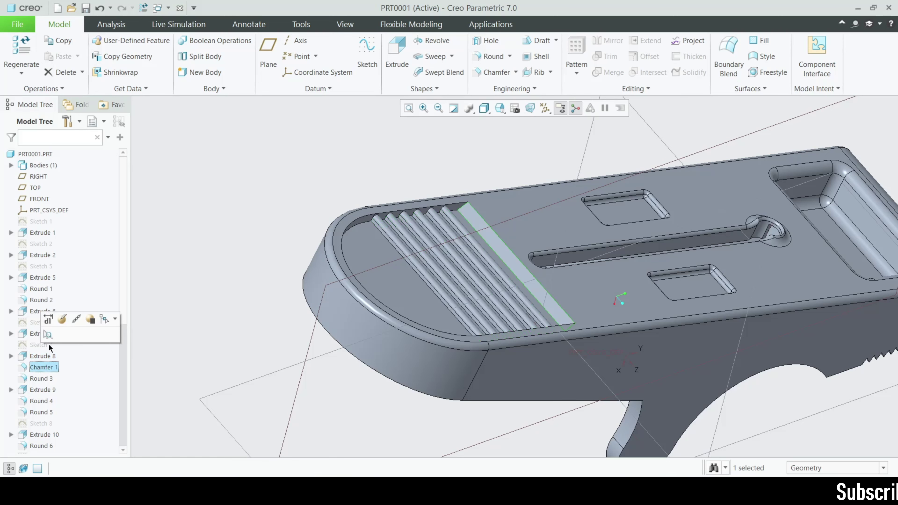
pyautogui.click(58, 318)
pyautogui.scroll(-3, 466, 243)
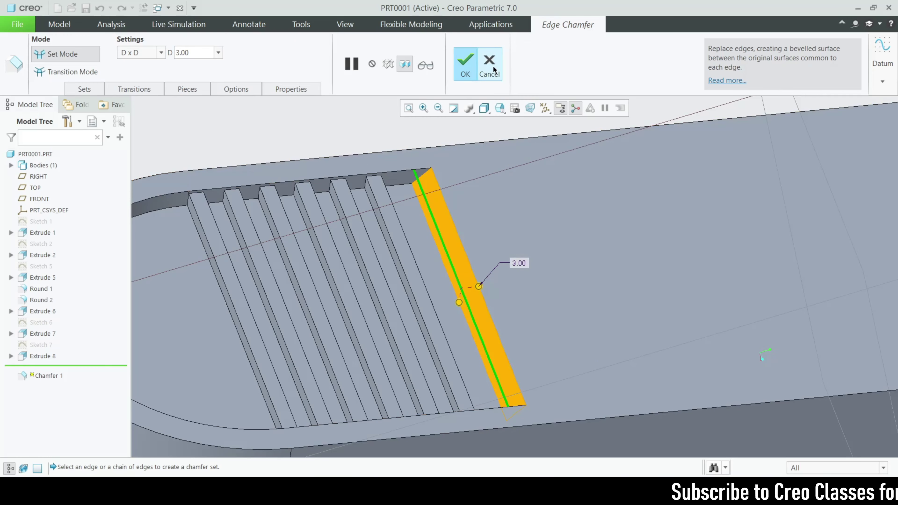
pyautogui.click(495, 69)
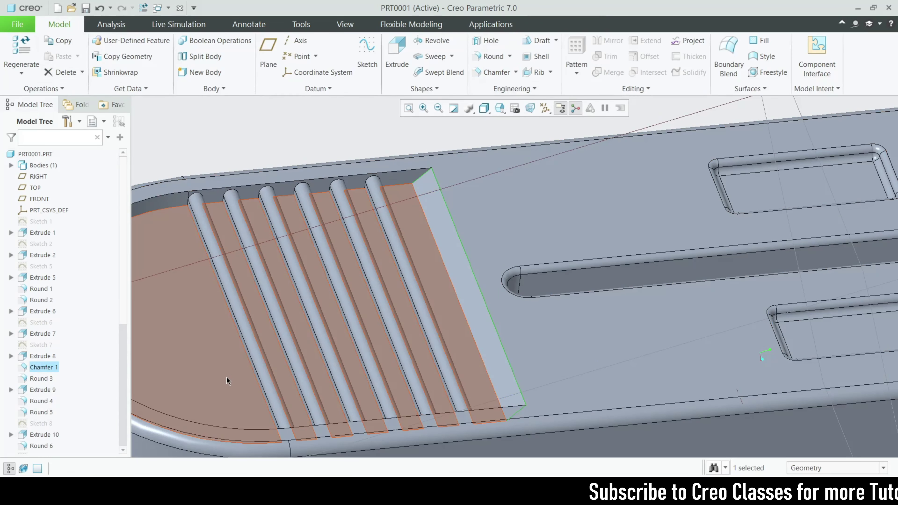
# Step: Open the definition of Round 3, inspect the rounded edges and radius on the six ribs, and accept it
pyautogui.click(46, 376)
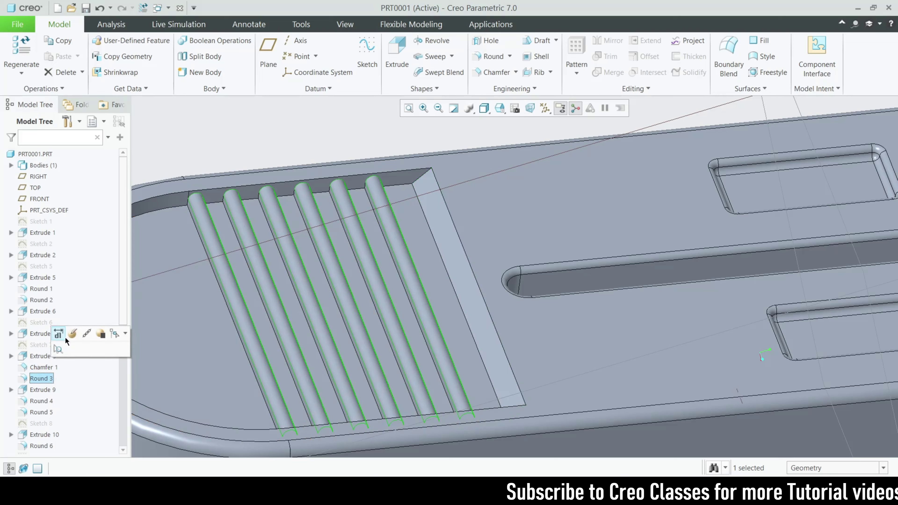
pyautogui.click(75, 330)
pyautogui.scroll(2, 672, 227)
pyautogui.moveTo(671, 227); pyautogui.dragTo(592, 264, button='middle')
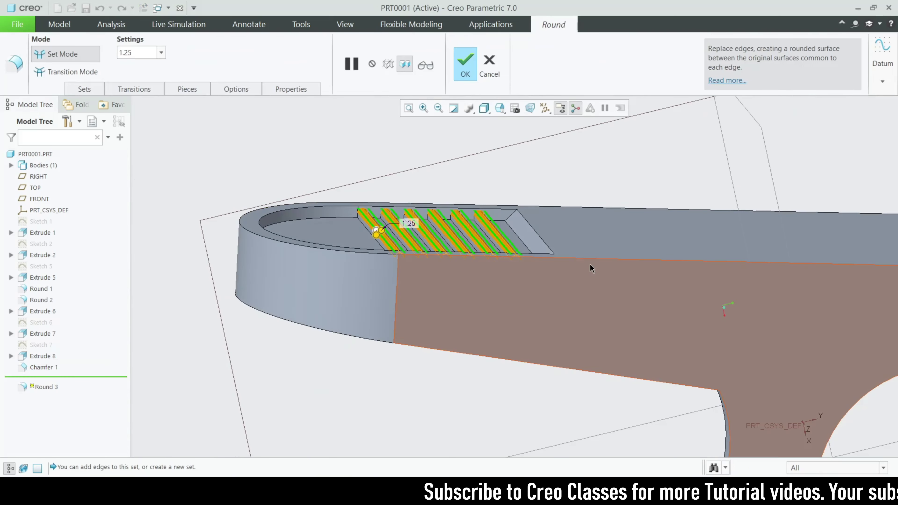
pyautogui.scroll(-3, 478, 253)
pyautogui.moveTo(440, 186); pyautogui.dragTo(425, 192, button='middle')
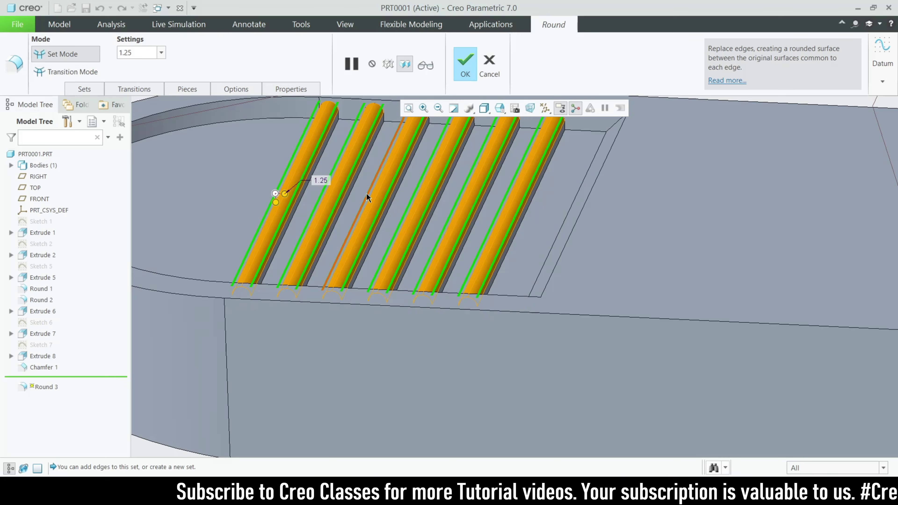
pyautogui.keyDown('ctrl'); pyautogui.click(291, 155); pyautogui.keyUp('ctrl')
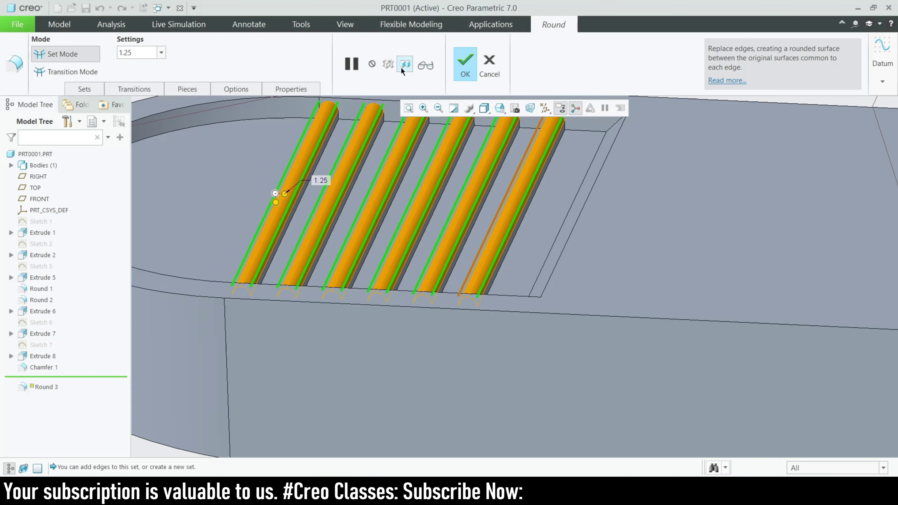
pyautogui.click(465, 64)
# Step: Open the definition of Extrude 9 and enter the internal section sketch of the rectangular pocket
pyautogui.scroll(-5, 55, 340)
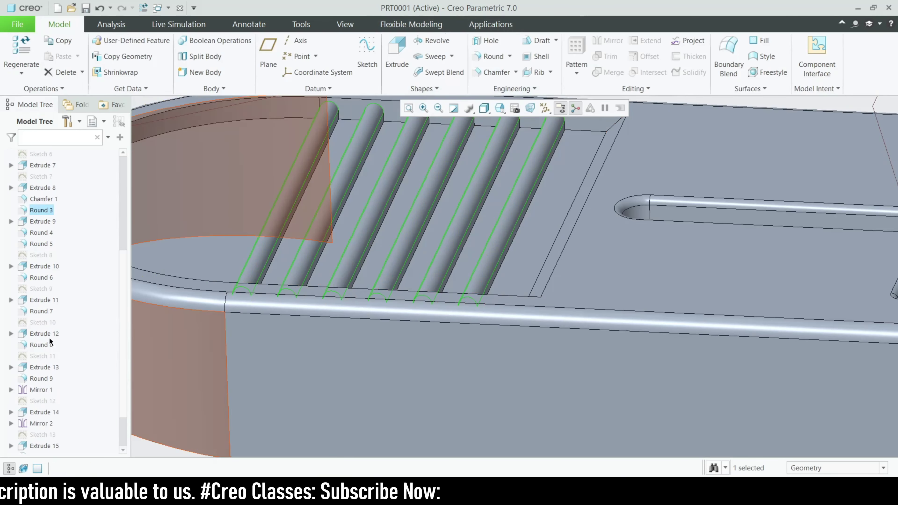
pyautogui.scroll(-2, 42, 230)
pyautogui.click(48, 172)
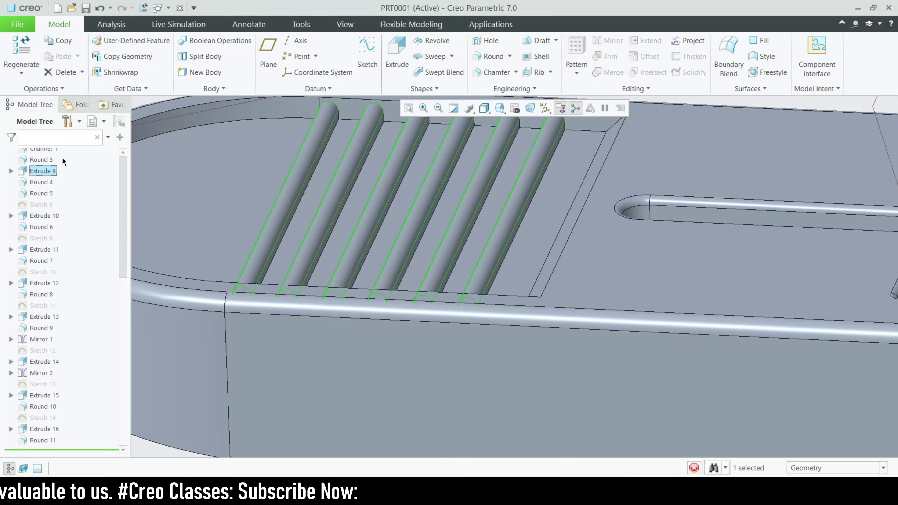
pyautogui.click(71, 108)
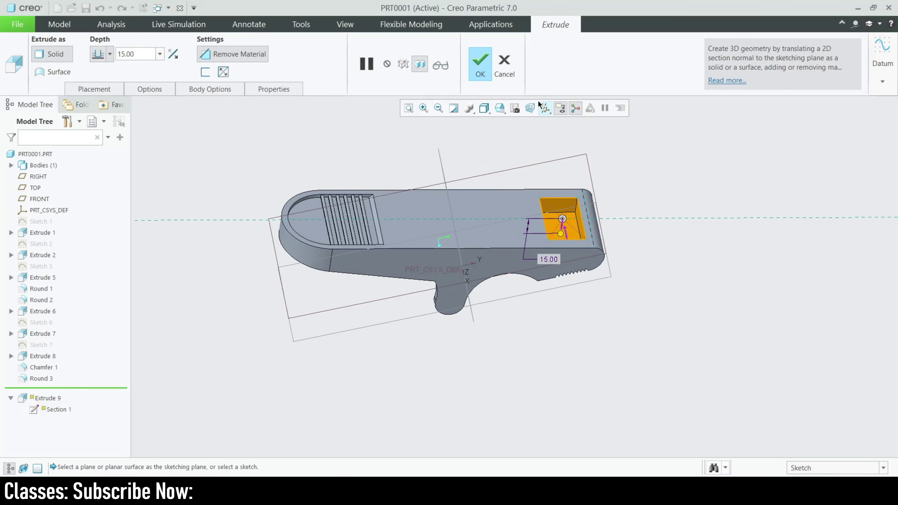
pyautogui.click(103, 89)
pyautogui.click(195, 138)
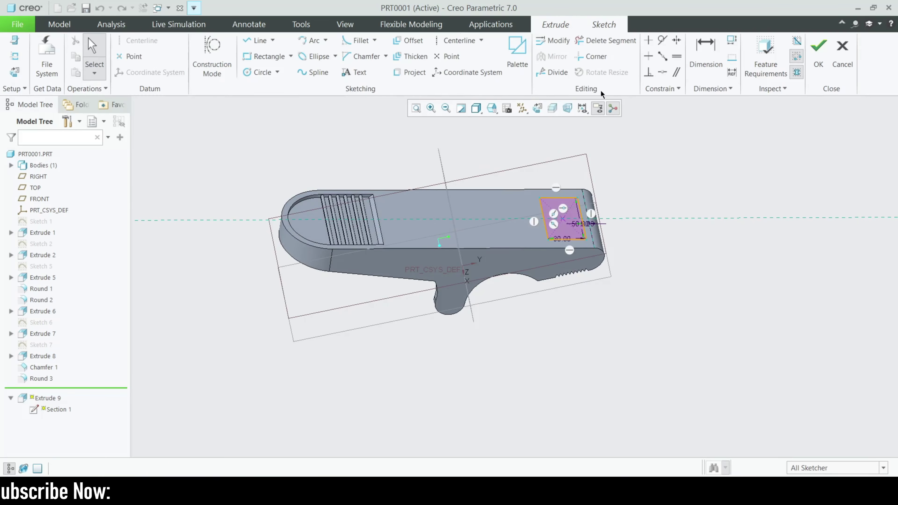
# Step: Spread out the dimension labels in the Extrude 9 section to read the pocket rectangle's height, width and edge offset
pyautogui.scroll(-5, 607, 254)
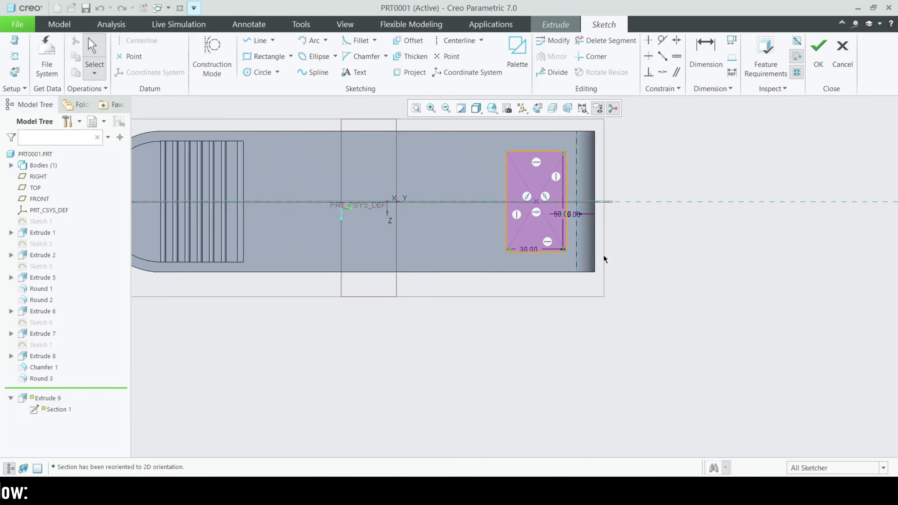
pyautogui.scroll(4, 551, 317)
pyautogui.scroll(-4, 543, 258)
pyautogui.moveTo(545, 269); pyautogui.dragTo(367, 289)
pyautogui.moveTo(569, 273); pyautogui.dragTo(562, 357)
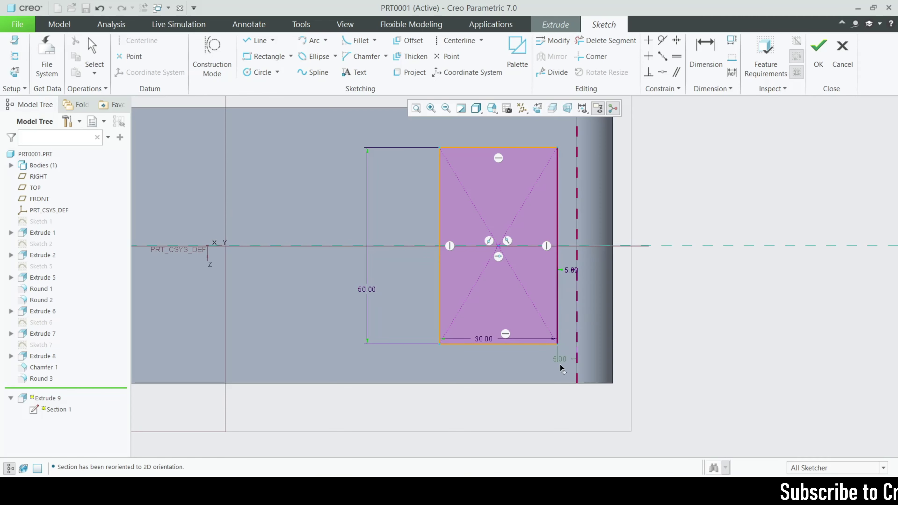
pyautogui.moveTo(627, 414); pyautogui.dragTo(636, 402)
pyautogui.scroll(-3, 601, 336)
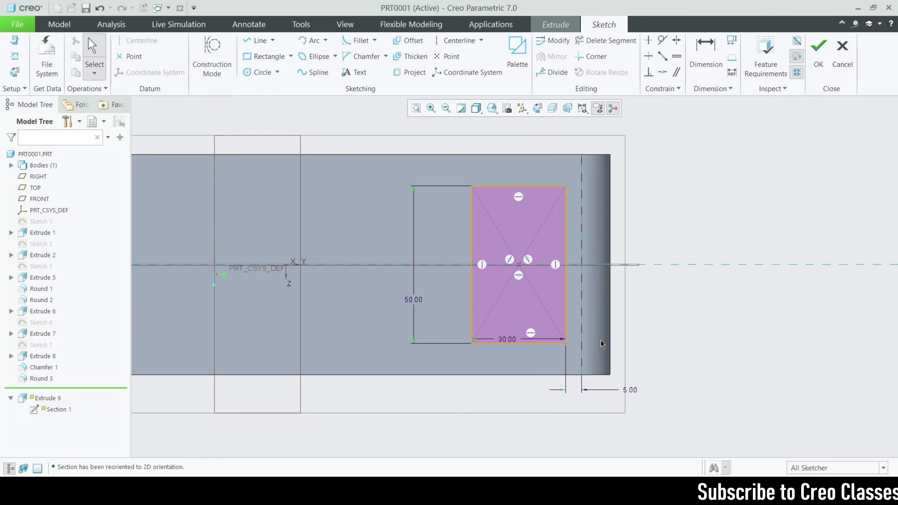
# Step: Inspect the reference edge of the pocket's offset, quit the section sketch without saving, and cancel the Extrude 9 definition
pyautogui.moveTo(601, 299); pyautogui.dragTo(580, 292, button='middle')
pyautogui.scroll(-3, 580, 293)
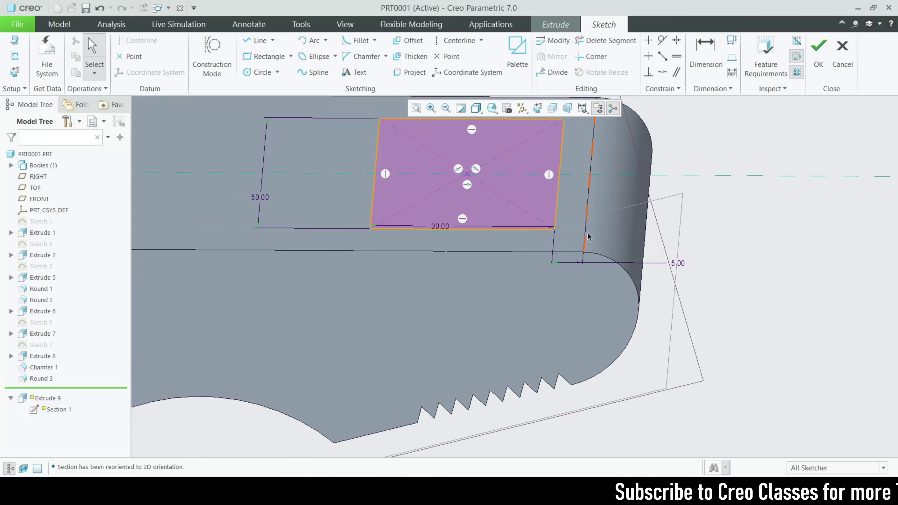
pyautogui.click(843, 53)
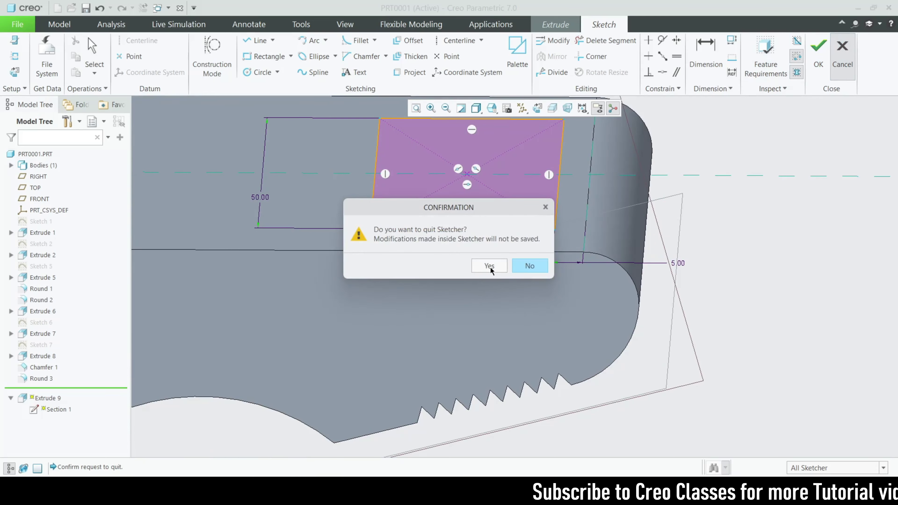
pyautogui.click(490, 269)
pyautogui.moveTo(508, 277); pyautogui.dragTo(508, 317, button='middle')
pyautogui.click(504, 63)
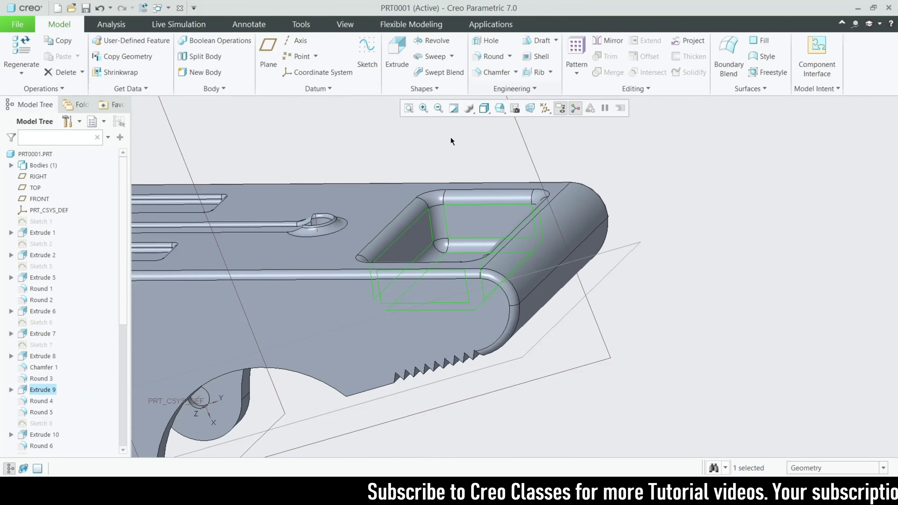
# Step: Open the definition of Round 4, inspect the rounded edges of the rectangular pocket from several angles, and cancel it
pyautogui.scroll(-5, 36, 395)
pyautogui.click(39, 234)
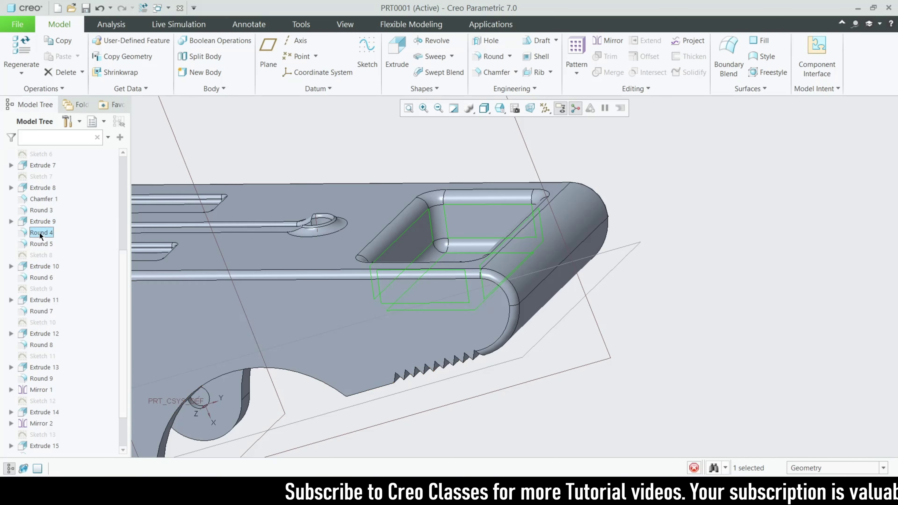
pyautogui.click(59, 189)
pyautogui.moveTo(566, 263); pyautogui.dragTo(489, 279, button='middle')
pyautogui.scroll(-3, 529, 216)
pyautogui.scroll(-2, 513, 285)
pyautogui.scroll(3, 490, 279)
pyautogui.moveTo(487, 321); pyautogui.dragTo(523, 268, button='middle')
pyautogui.scroll(-2, 519, 360)
pyautogui.scroll(3, 486, 324)
pyautogui.click(495, 74)
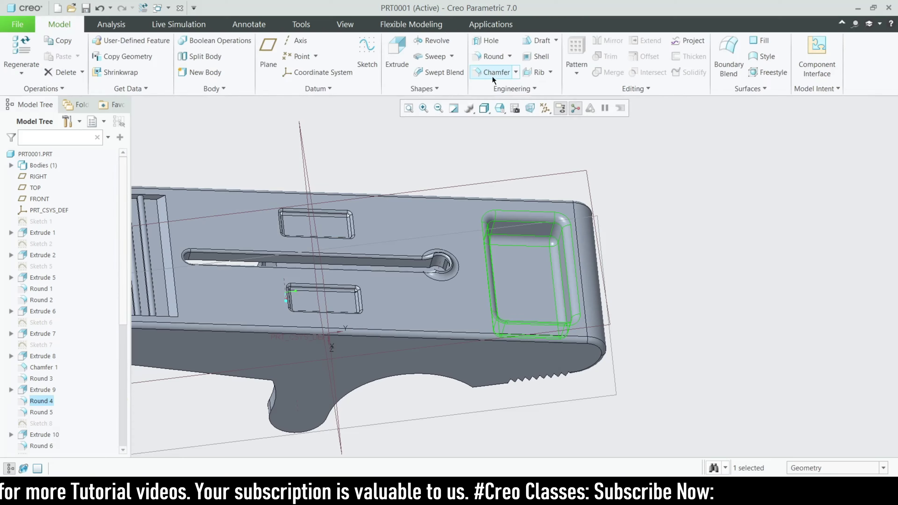
# Step: Open the definition of Round 5, check the radius and edges around the handle's upper outline, and cancel it
pyautogui.scroll(3, 388, 283)
pyautogui.scroll(-2, 44, 358)
pyautogui.click(43, 194)
pyautogui.click(51, 149)
pyautogui.moveTo(636, 303); pyautogui.dragTo(663, 283, button='middle')
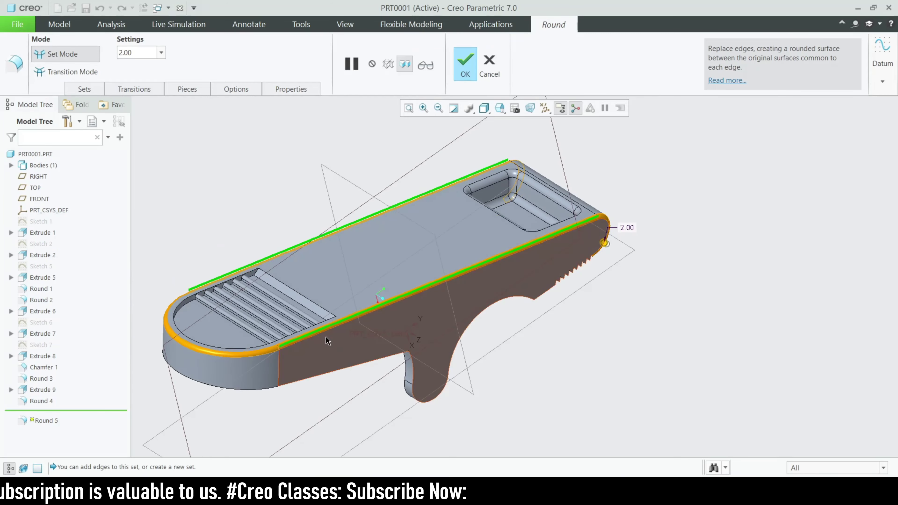
pyautogui.moveTo(395, 211)
pyautogui.mouseDown(button='middle')
pyautogui.moveTo(457, 261)
pyautogui.moveTo(519, 255)
pyautogui.mouseUp(button='middle')
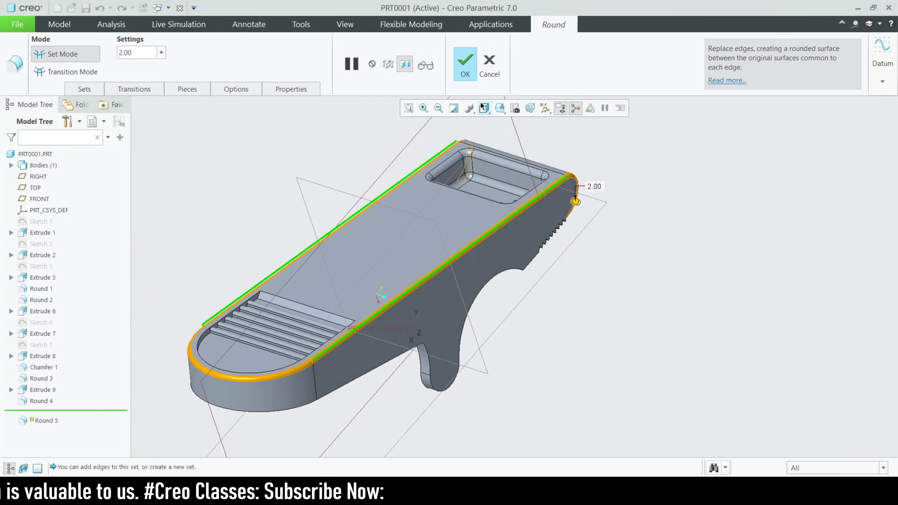
pyautogui.click(492, 66)
# Step: Open Sketch 8 for editing and orient the view to the sketch plane of the long narrow slot
pyautogui.scroll(-6, 88, 373)
pyautogui.click(48, 200)
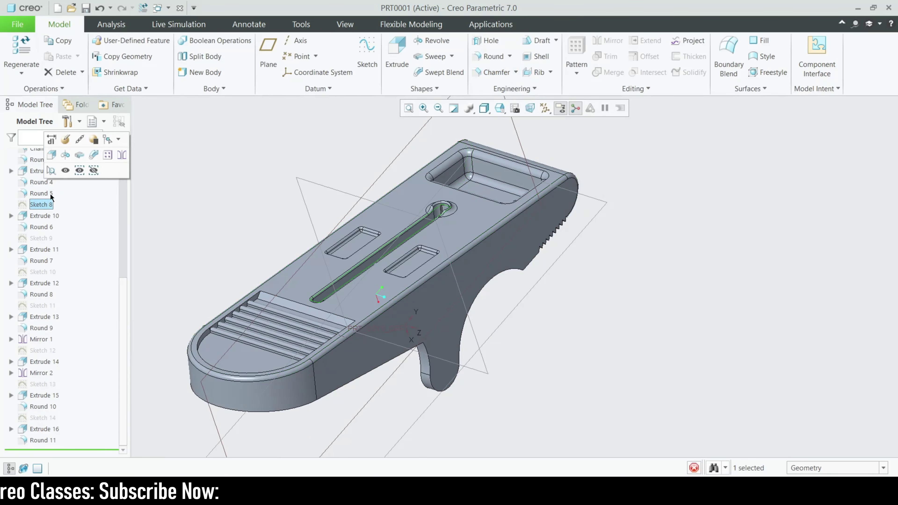
pyautogui.click(65, 141)
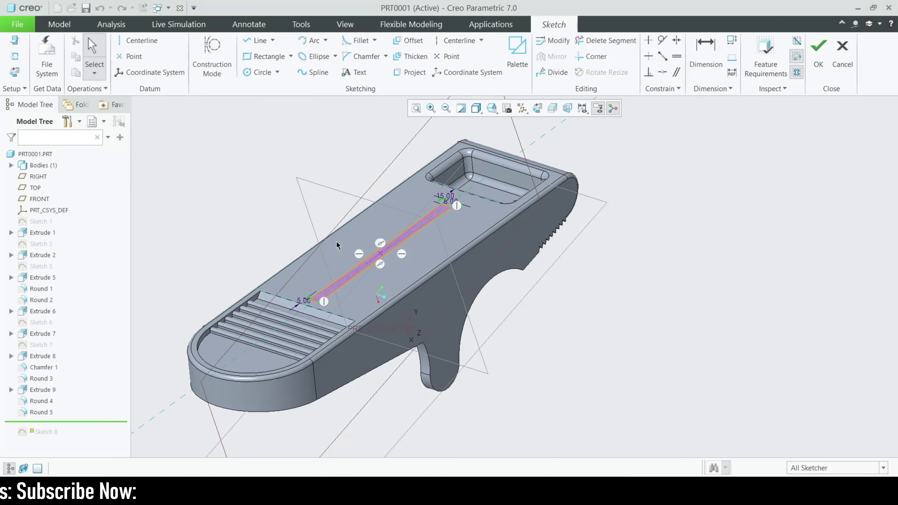
pyautogui.click(538, 110)
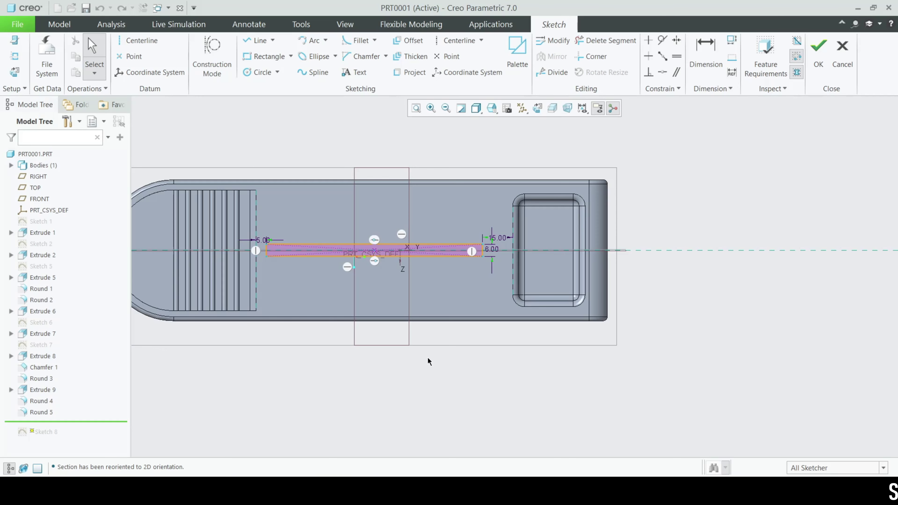
pyautogui.moveTo(606, 298)
pyautogui.mouseDown(button='middle')
pyautogui.moveTo(616, 235)
pyautogui.moveTo(634, 248)
pyautogui.mouseUp(button='middle')
pyautogui.click(537, 107)
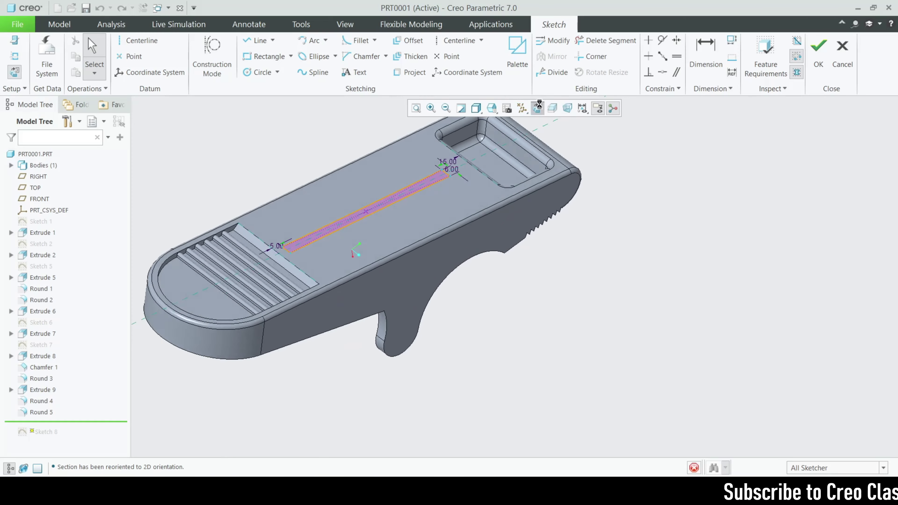
# Step: Spread out the slot's width and end-offset dimension labels to read them, and quit Sketch 8 without saving changes
pyautogui.scroll(-2, 383, 266)
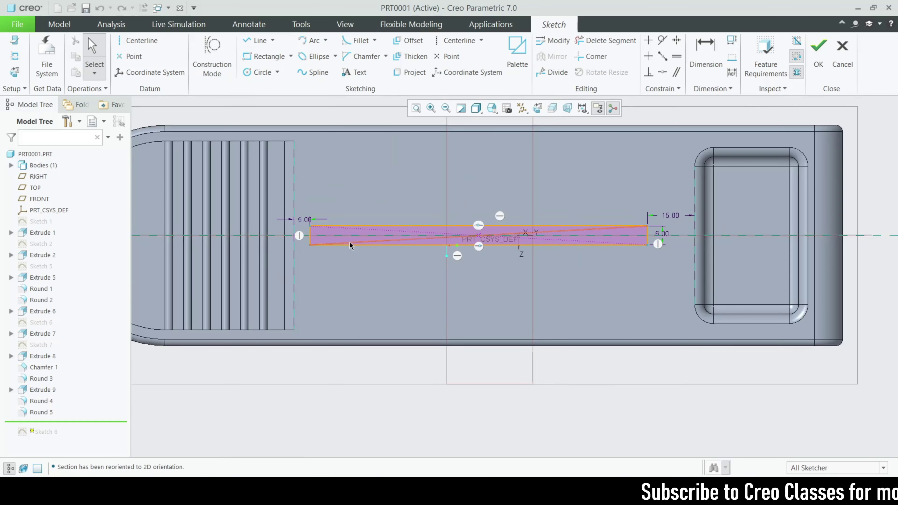
pyautogui.moveTo(604, 190); pyautogui.dragTo(596, 173)
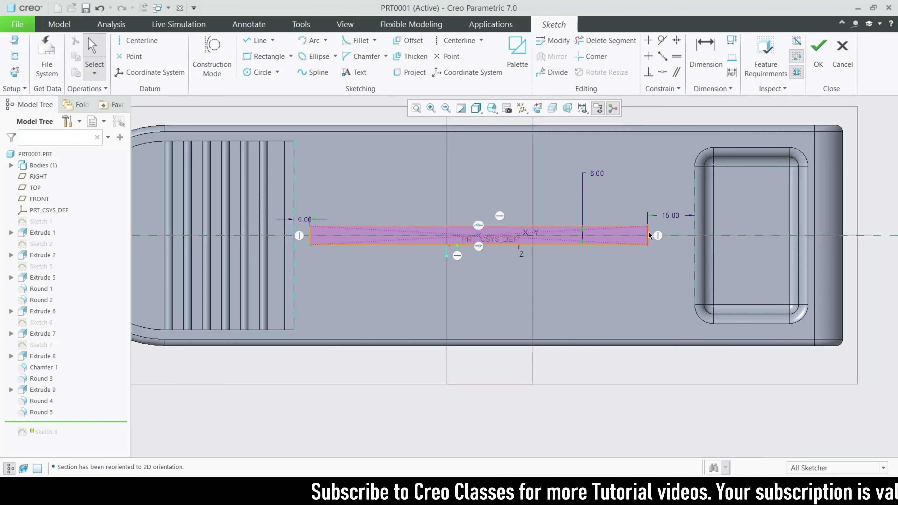
pyautogui.moveTo(305, 219); pyautogui.dragTo(336, 291)
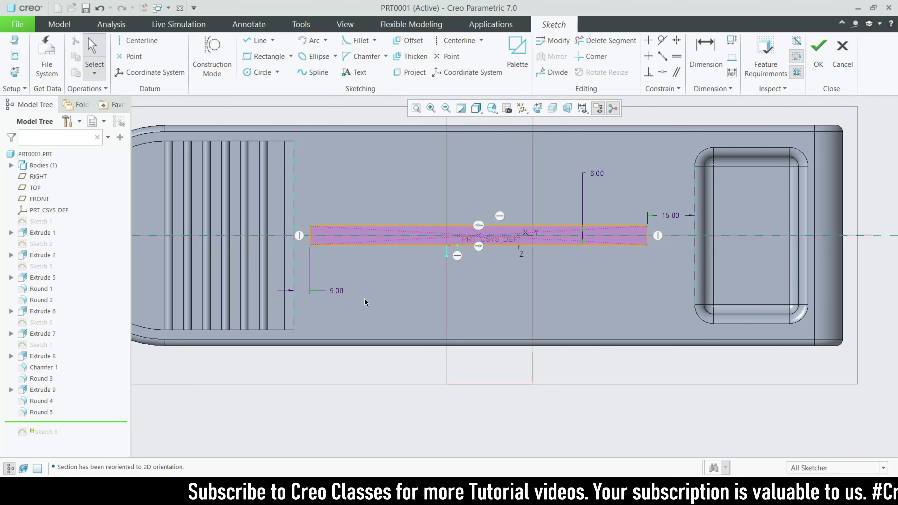
pyautogui.click(836, 73)
pyautogui.click(492, 267)
# Step: Open the definition of Extrude 10, inspect how the long slot is cut through the handle, and cancel it
pyautogui.moveTo(524, 365); pyautogui.dragTo(531, 293, button='middle')
pyautogui.scroll(-7, 46, 411)
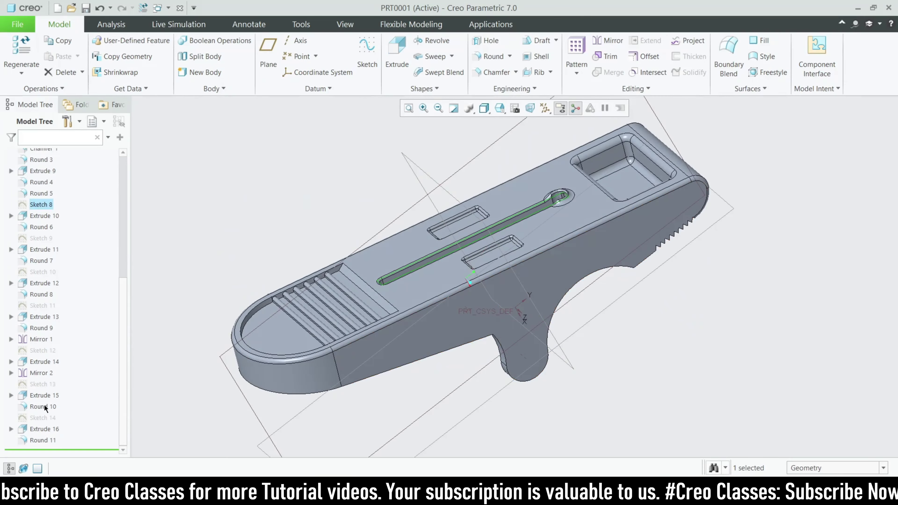
pyautogui.click(45, 216)
pyautogui.click(77, 152)
pyautogui.moveTo(502, 276); pyautogui.dragTo(529, 301, button='middle')
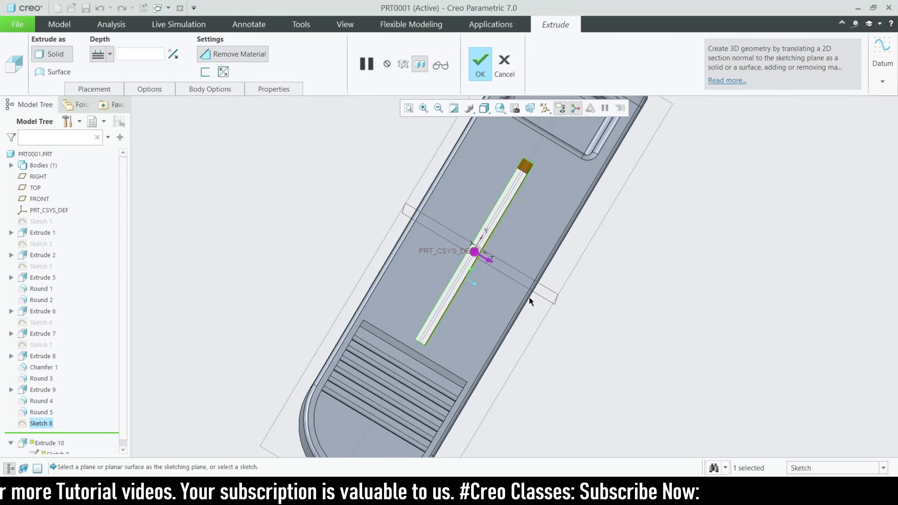
pyautogui.click(504, 71)
# Step: Open the definition of Round 6, inspect the rounded corner edges at the long slot's narrow end, and cancel it
pyautogui.scroll(5, 44, 361)
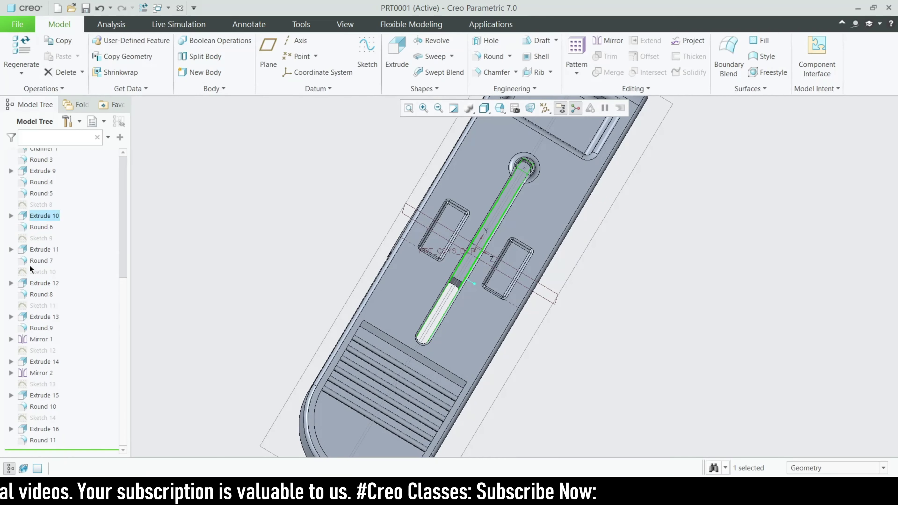
pyautogui.click(44, 227)
pyautogui.click(68, 177)
pyautogui.moveTo(729, 346); pyautogui.dragTo(413, 271, button='middle')
pyautogui.scroll(-10, 412, 247)
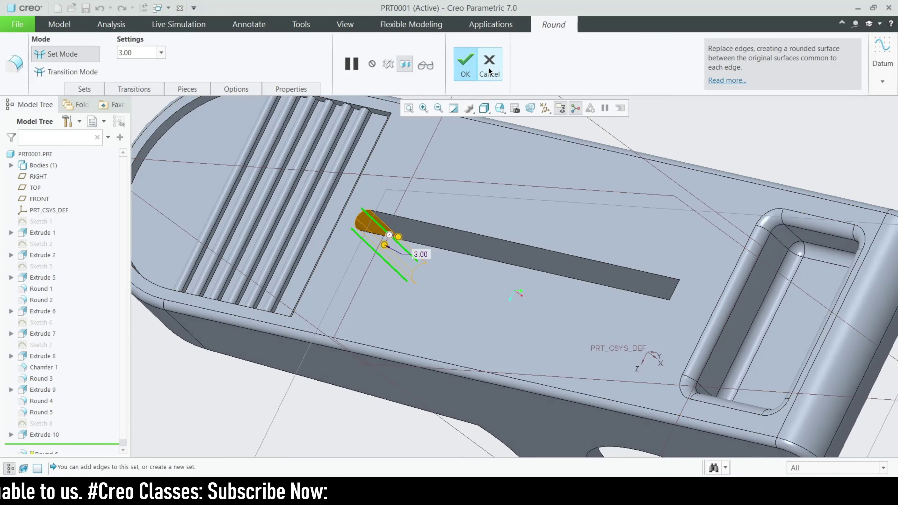
pyautogui.middleClick(401, 258)
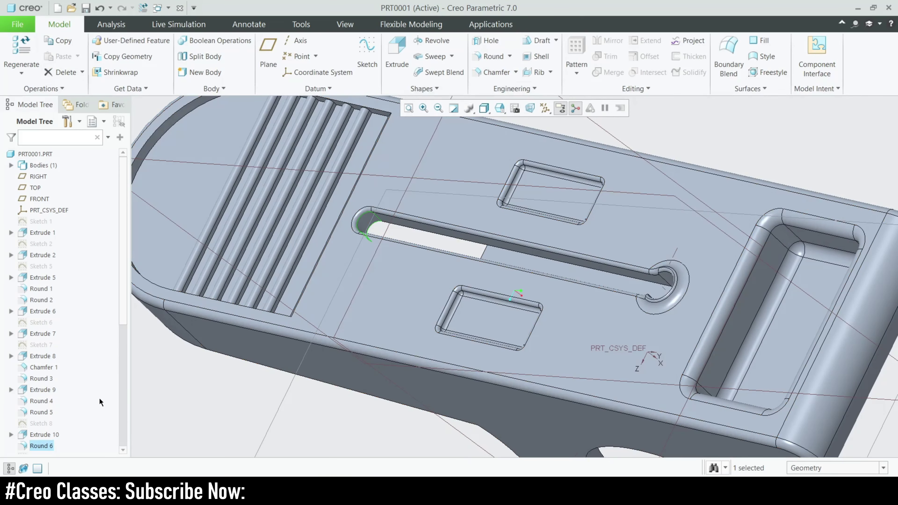
# Step: Open Sketch 9, view the circle at the slot's pocket-side end square to the sketch plane, and quit without saving changes
pyautogui.scroll(-5, 42, 301)
pyautogui.click(41, 289)
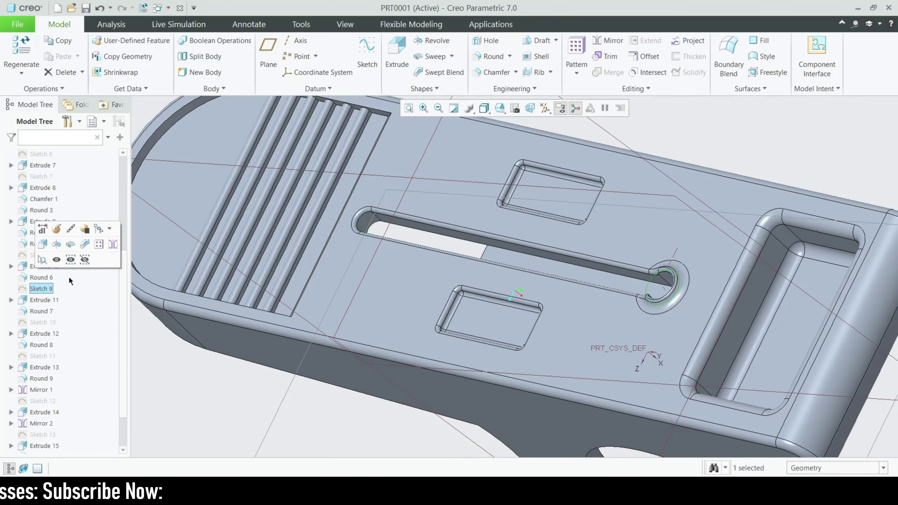
pyautogui.click(56, 229)
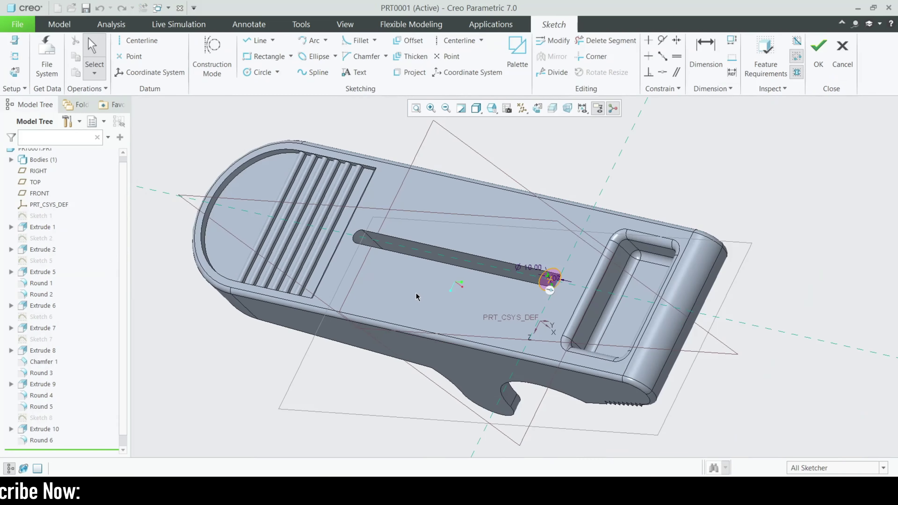
pyautogui.moveTo(418, 296); pyautogui.dragTo(483, 296, button='middle')
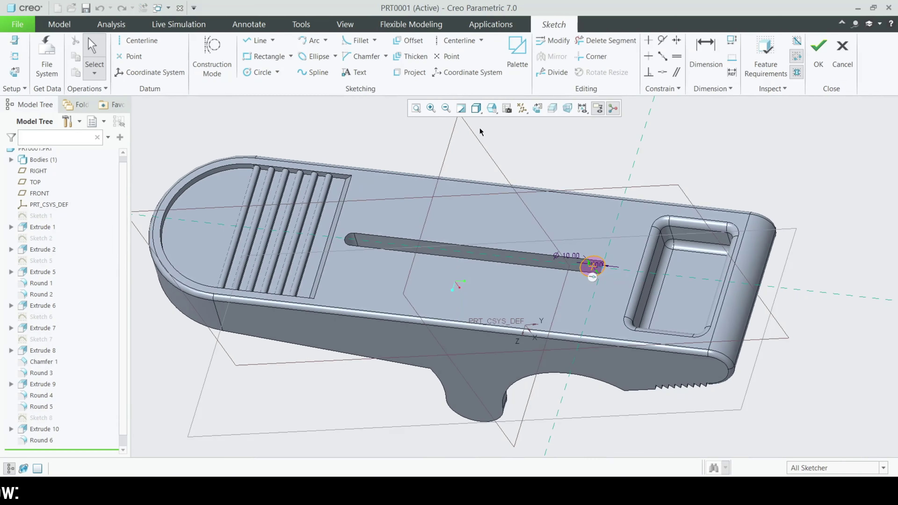
pyautogui.click(538, 108)
pyautogui.scroll(-8, 598, 269)
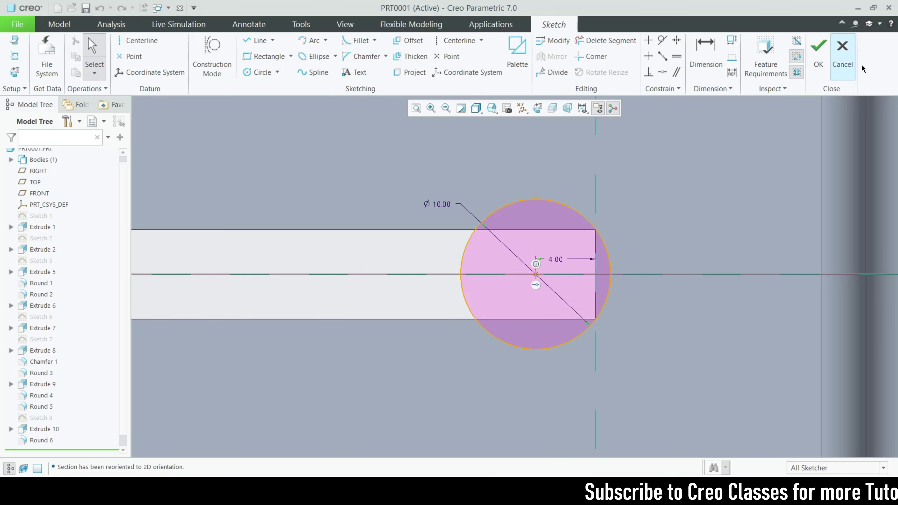
pyautogui.click(843, 56)
pyautogui.click(490, 265)
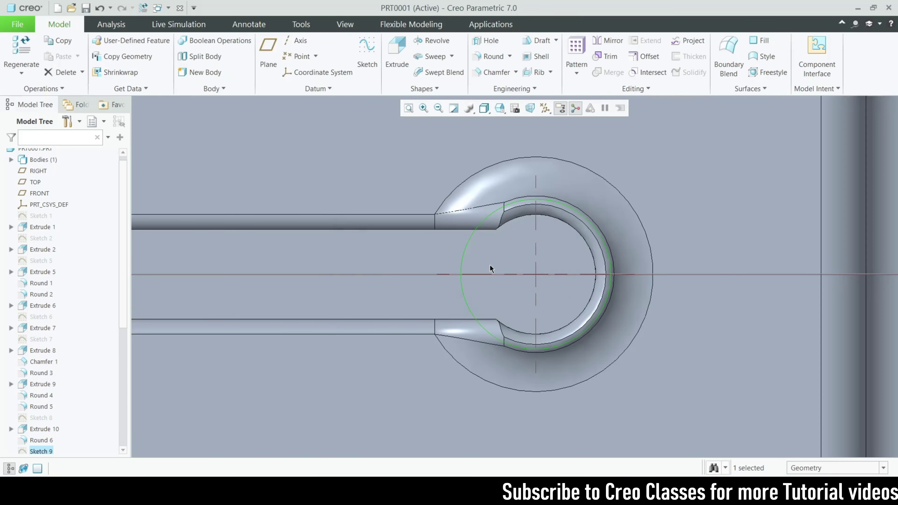
# Step: Open the definition of Extrude 11, inspect the raised circular boss at the slot's end from several angles, and cancel it
pyautogui.scroll(-6, 28, 414)
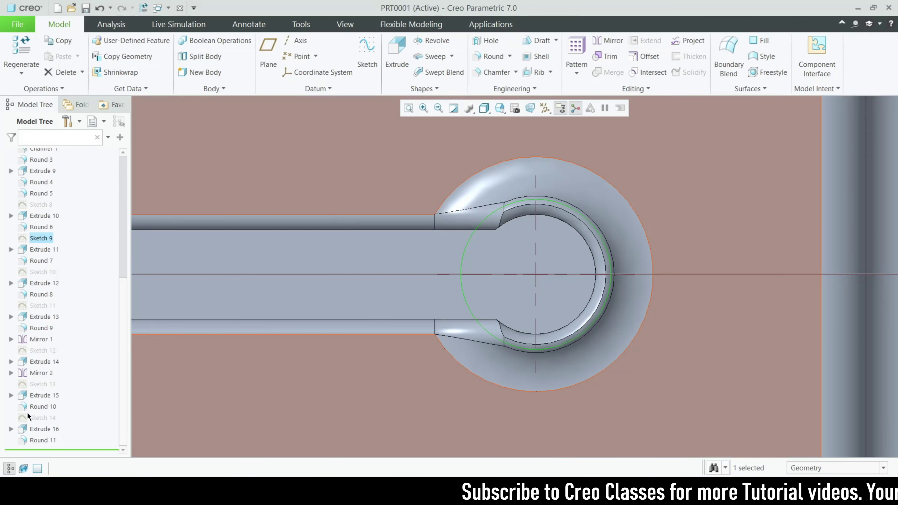
pyautogui.click(43, 249)
pyautogui.click(65, 185)
pyautogui.scroll(2, 520, 274)
pyautogui.moveTo(587, 320); pyautogui.dragTo(583, 285, button='middle')
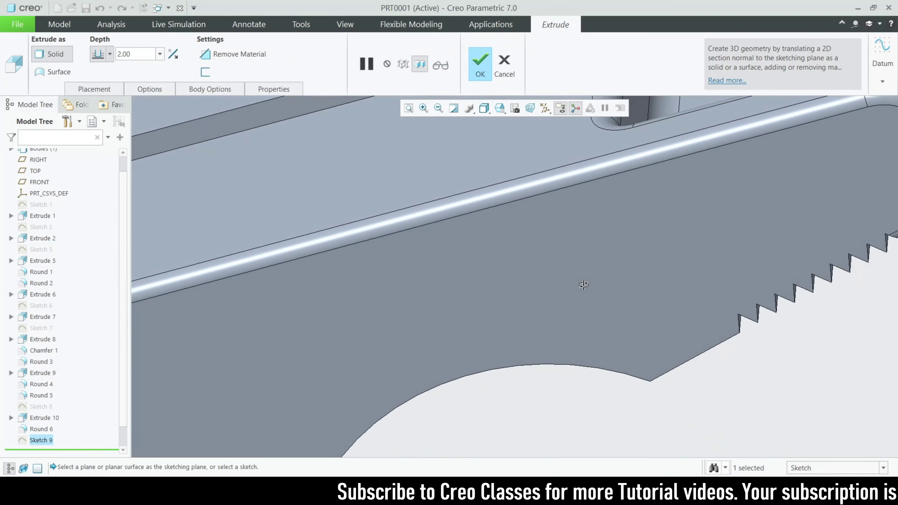
pyautogui.scroll(4, 590, 355)
pyautogui.moveTo(589, 354); pyautogui.dragTo(546, 234, button='middle')
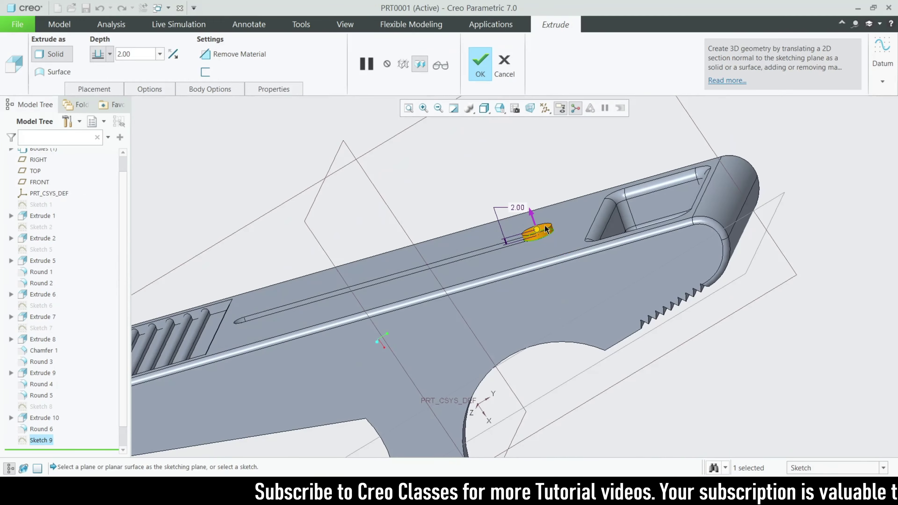
pyautogui.scroll(3, 548, 237)
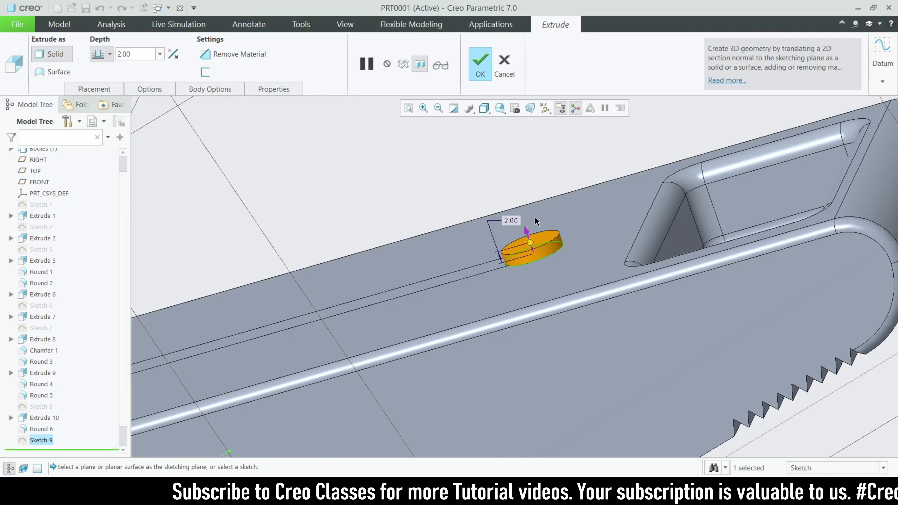
pyautogui.scroll(4, 582, 269)
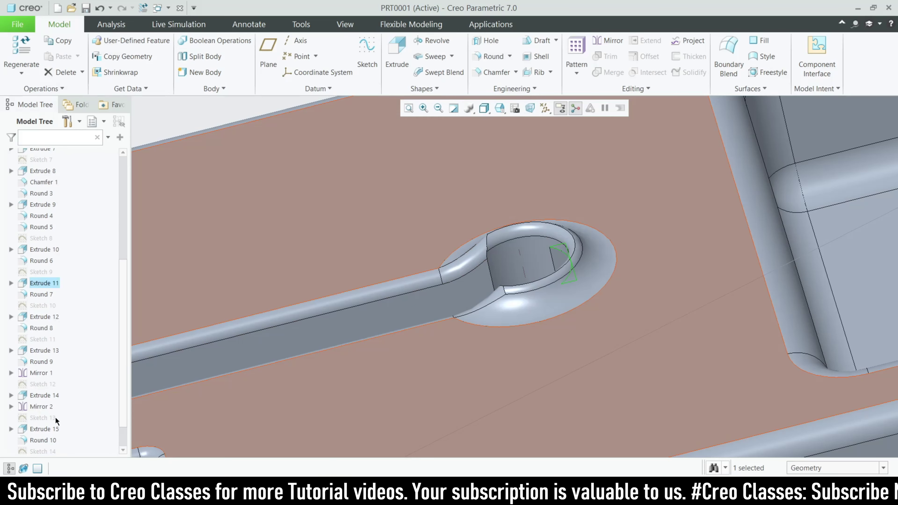
# Step: Open the definition of Round 7, check the radius and edge around the base of the circular boss, and cancel it
pyautogui.click(36, 296)
pyautogui.click(52, 248)
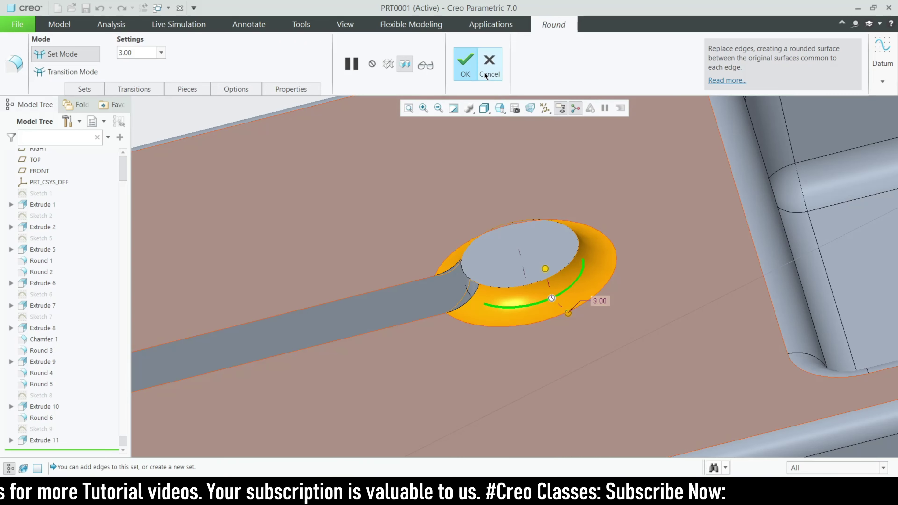
pyautogui.click(485, 74)
# Step: Open Sketch 10 for editing and orient the view to the sketch plane of the keyhole profile inside the boss
pyautogui.scroll(-3, 56, 430)
pyautogui.scroll(-2, 56, 431)
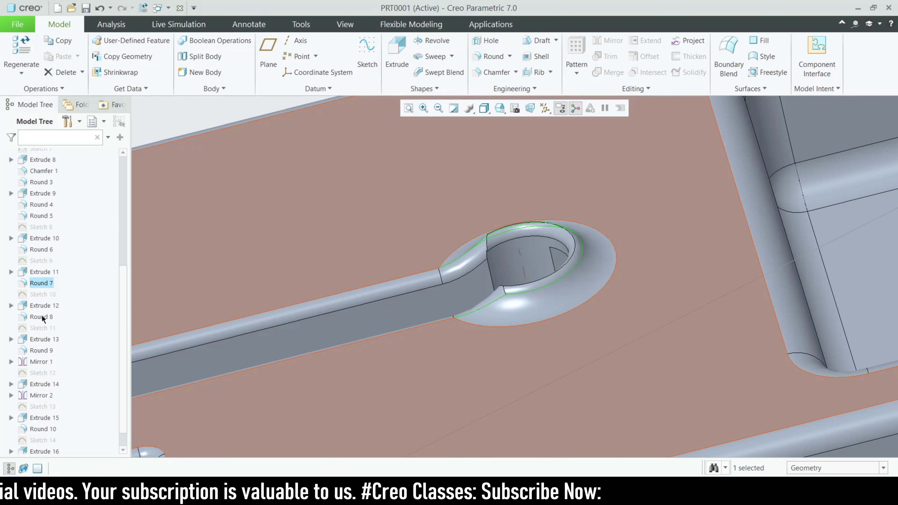
pyautogui.click(42, 317)
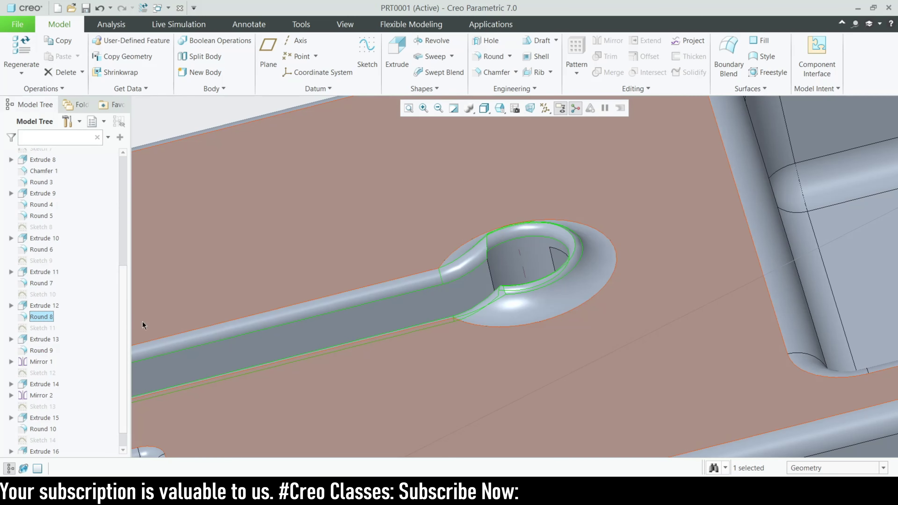
pyautogui.click(57, 297)
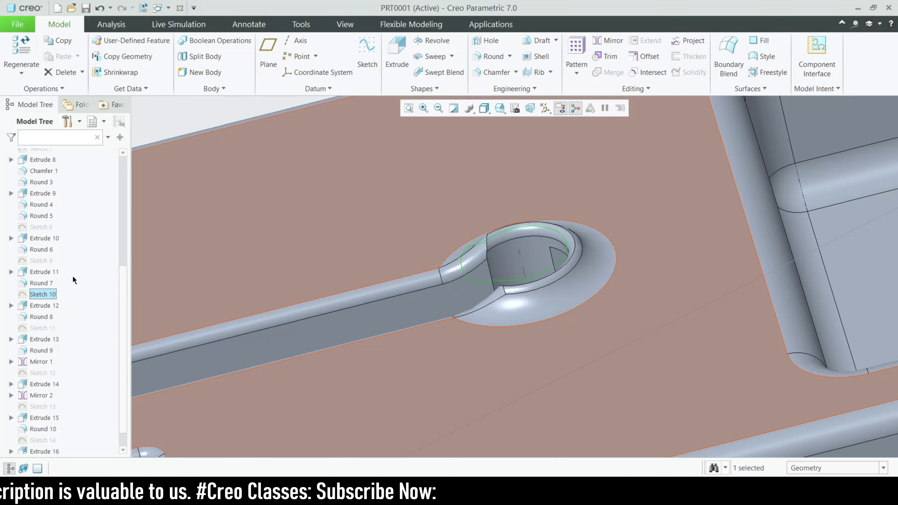
pyautogui.click(46, 294)
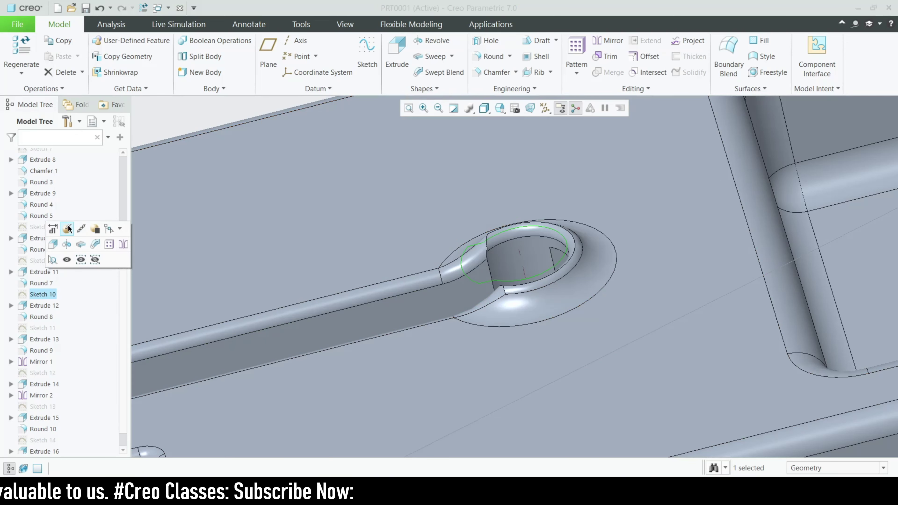
pyautogui.click(81, 229)
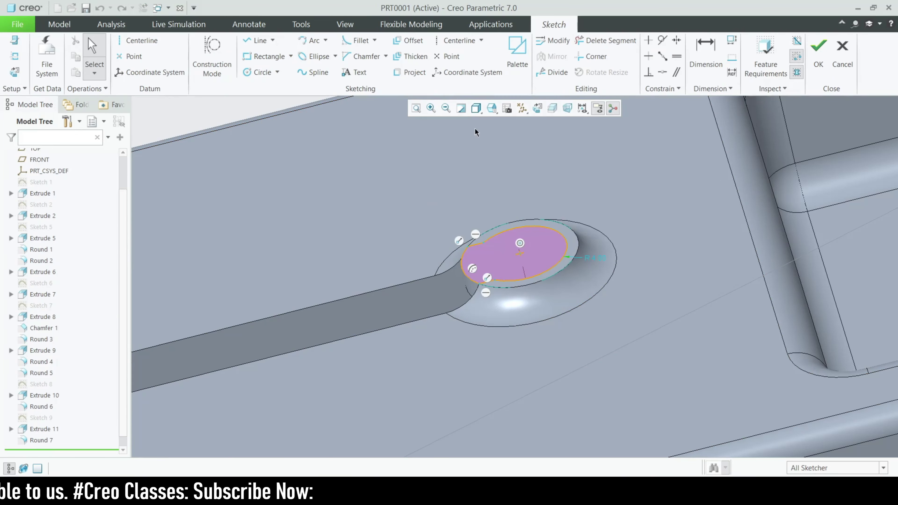
pyautogui.click(537, 108)
pyautogui.scroll(-3, 521, 232)
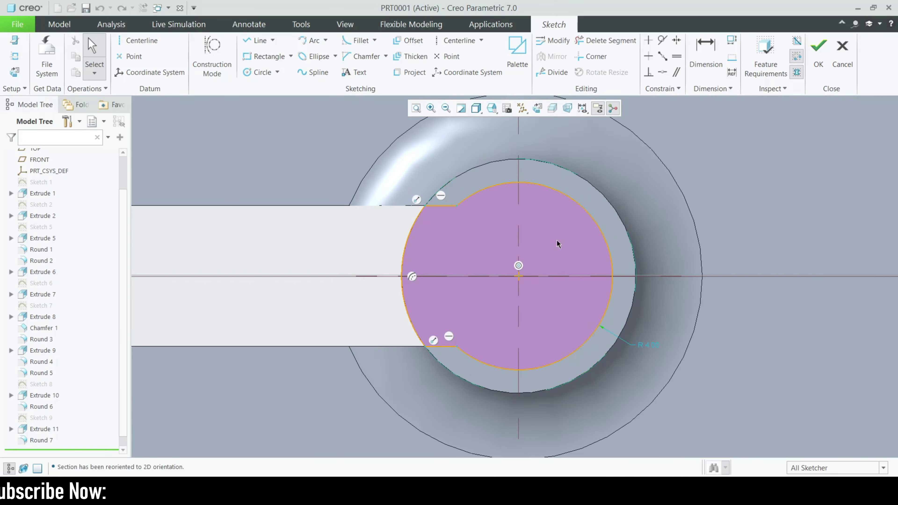
# Step: Move the arc's radius dimension label clear of the keyhole profile and quit Sketch 10 without saving changes
pyautogui.moveTo(653, 346); pyautogui.dragTo(654, 186)
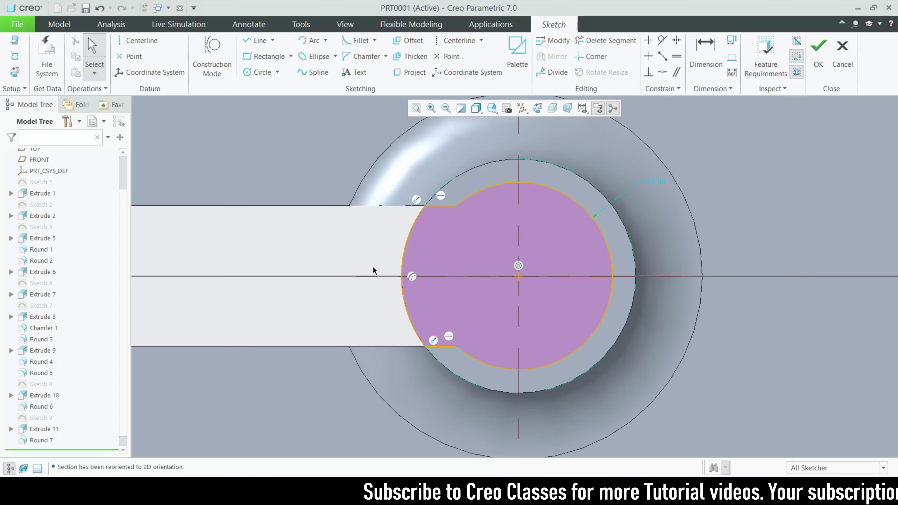
pyautogui.click(842, 55)
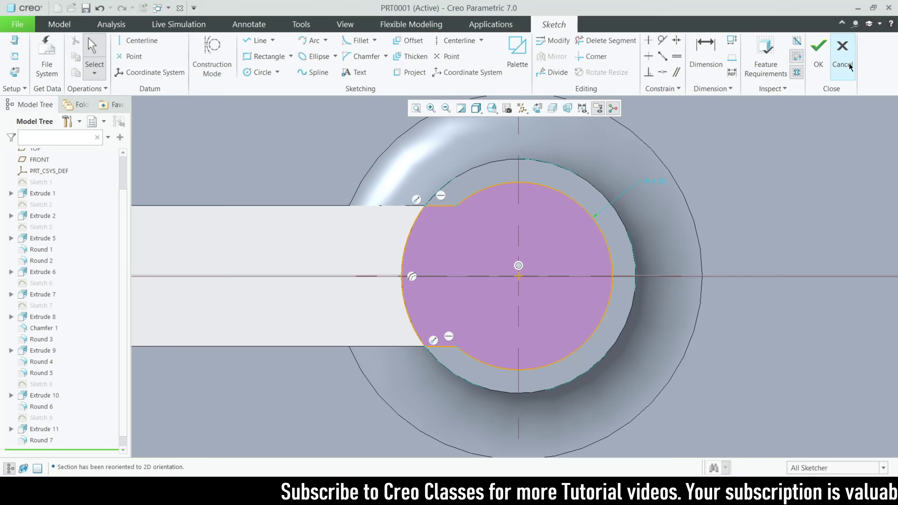
pyautogui.click(490, 265)
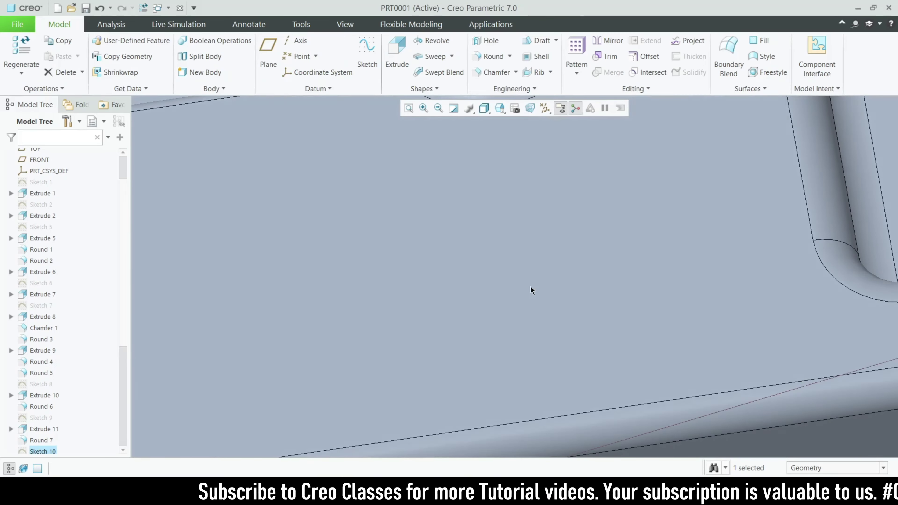
# Step: Open the definition of Extrude 12, inspect the keyhole cut through the circular boss, and cancel it
pyautogui.scroll(-5, 28, 355)
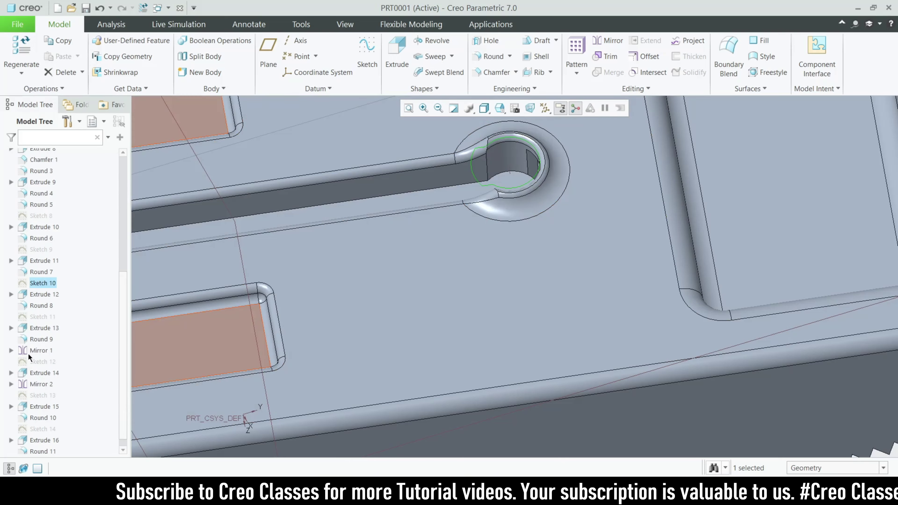
pyautogui.click(43, 295)
pyautogui.scroll(3, 463, 299)
pyautogui.moveTo(491, 330)
pyautogui.mouseDown(button='middle')
pyautogui.moveTo(491, 276)
pyautogui.moveTo(487, 327)
pyautogui.mouseUp(button='middle')
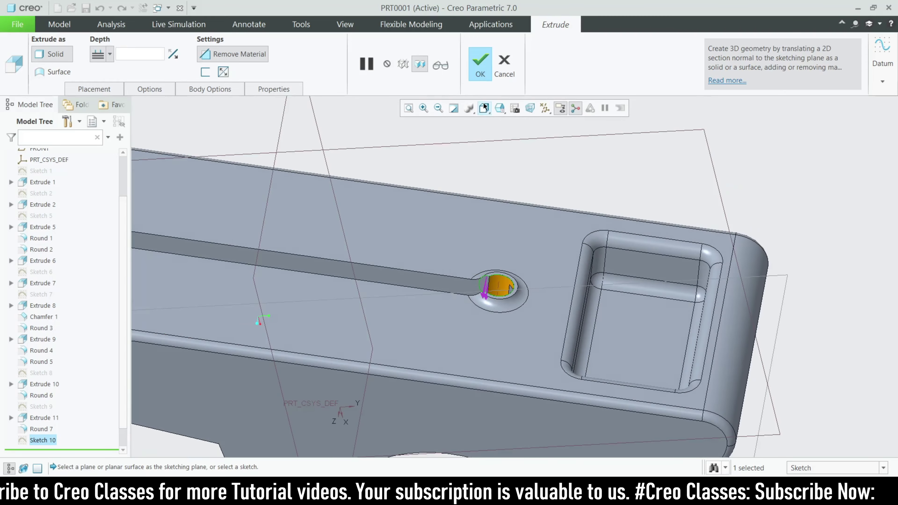
# Step: Open the definition of Round 8, inspect the rounded upper edges along the slot and its keyhole end, and cancel it
pyautogui.scroll(-5, 53, 415)
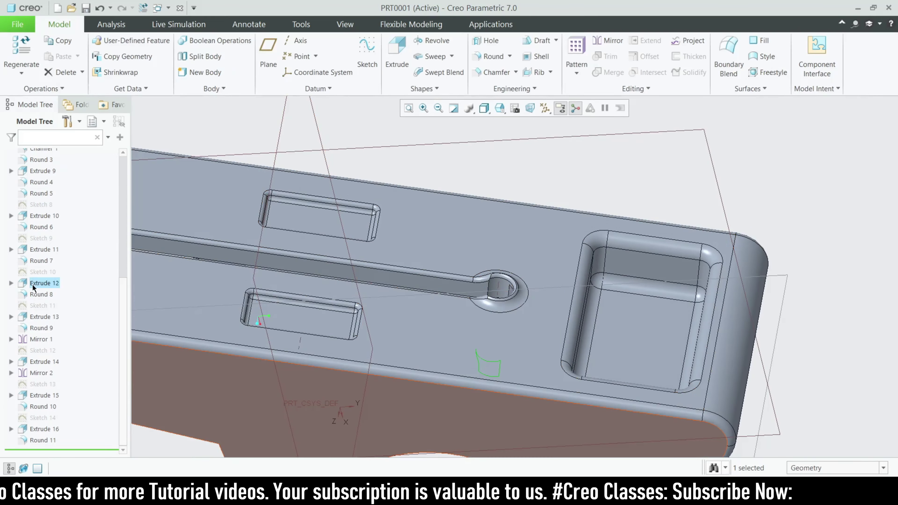
pyautogui.click(43, 295)
pyautogui.click(66, 247)
pyautogui.moveTo(523, 339); pyautogui.dragTo(552, 321, button='middle')
pyautogui.scroll(2, 552, 320)
pyautogui.scroll(-6, 379, 274)
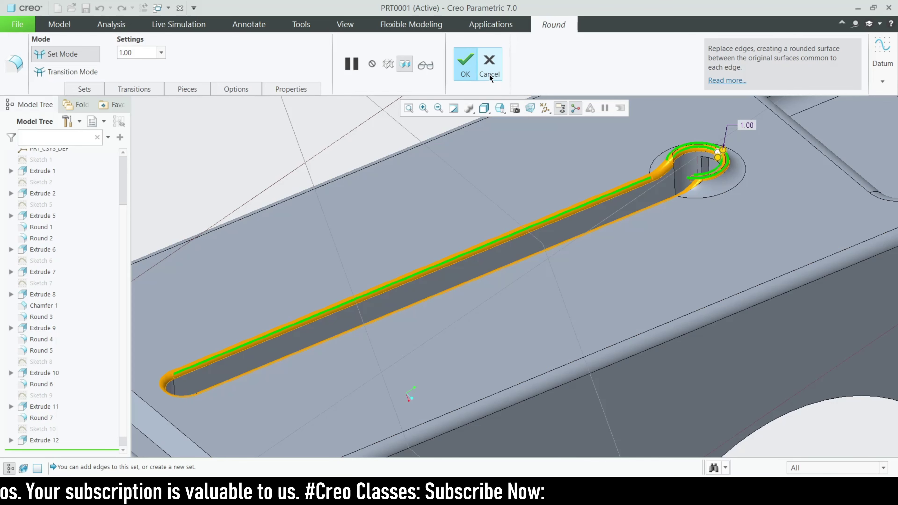
pyautogui.click(489, 74)
# Step: Open Sketch 11 for editing, orient the view to its sketch plane, and dismiss the References dialog
pyautogui.scroll(-5, 53, 354)
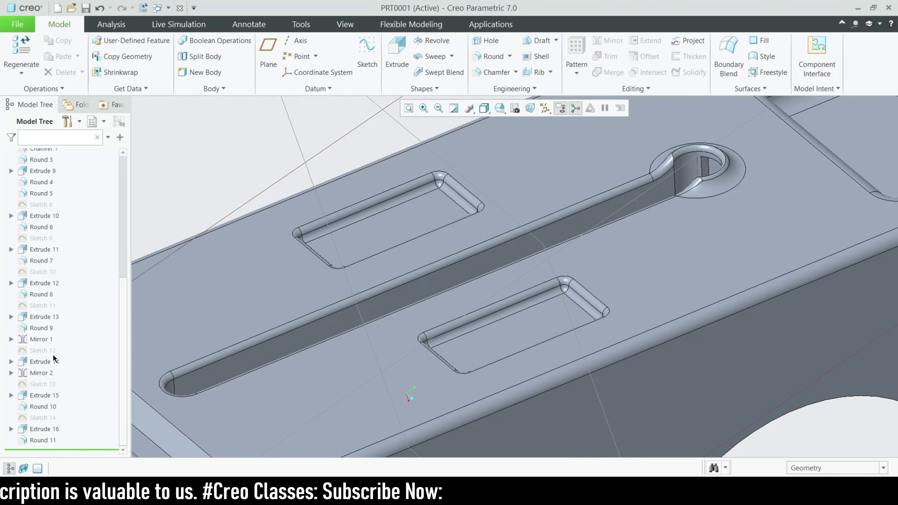
pyautogui.click(53, 299)
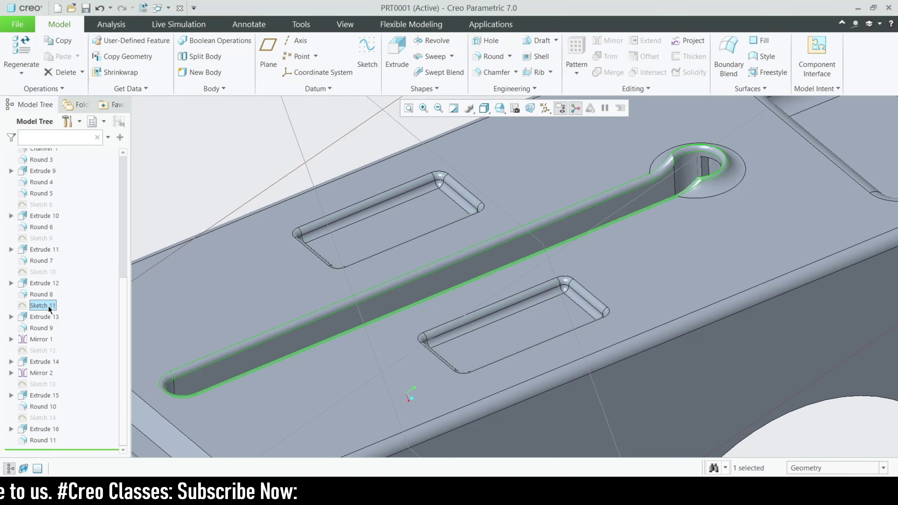
pyautogui.click(56, 273)
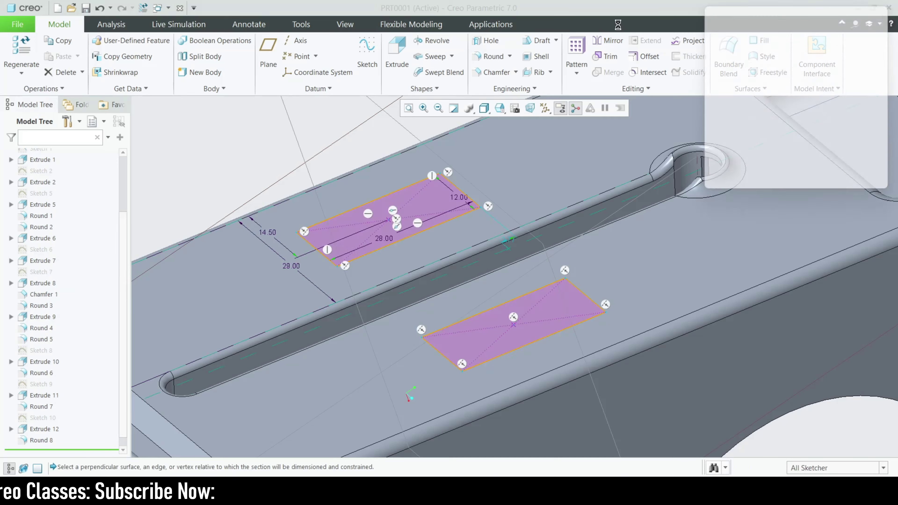
pyautogui.click(537, 108)
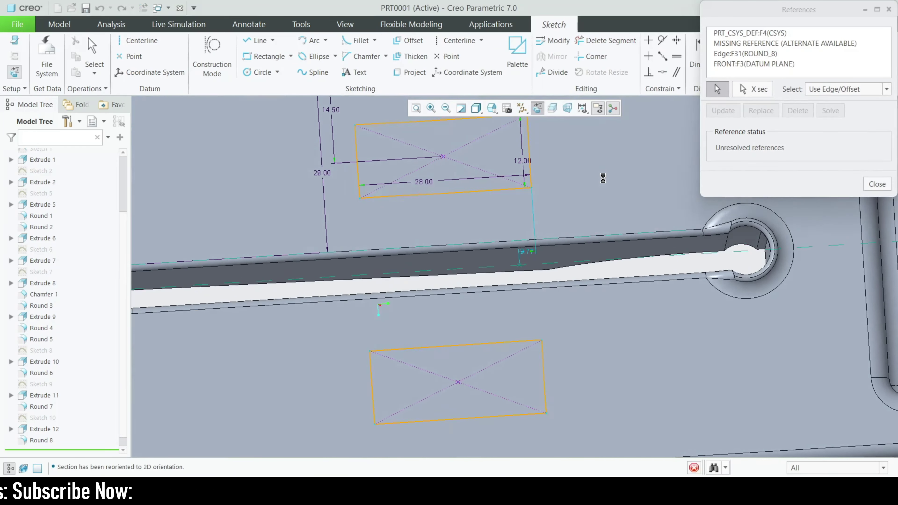
pyautogui.click(877, 185)
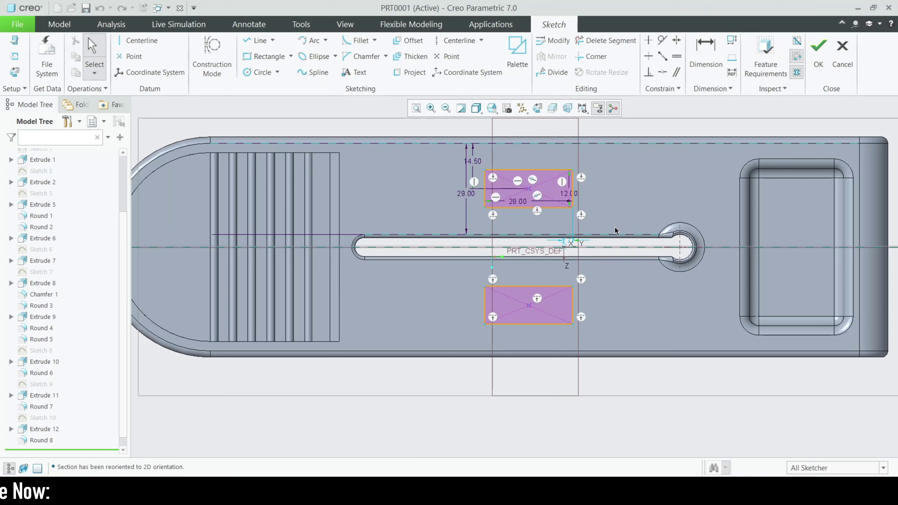
# Step: Spread out the size and offset dimension labels of the two rectangles beside the slot to examine how they are placed
pyautogui.scroll(-1, 601, 232)
pyautogui.moveTo(501, 198); pyautogui.dragTo(493, 218)
pyautogui.moveTo(560, 185); pyautogui.dragTo(580, 186)
pyautogui.scroll(2, 441, 239)
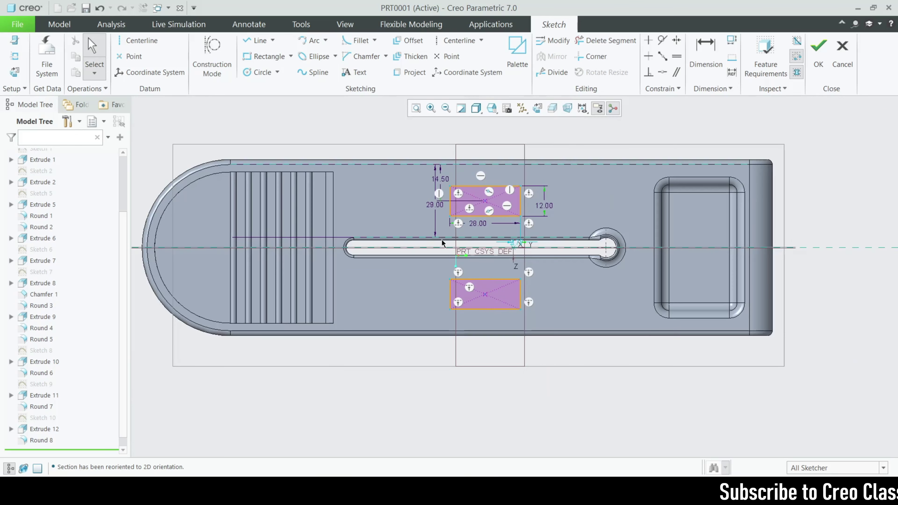
pyautogui.scroll(-3, 432, 205)
pyautogui.moveTo(433, 214); pyautogui.dragTo(364, 218)
pyautogui.moveTo(429, 217); pyautogui.dragTo(295, 216)
pyautogui.scroll(1, 403, 235)
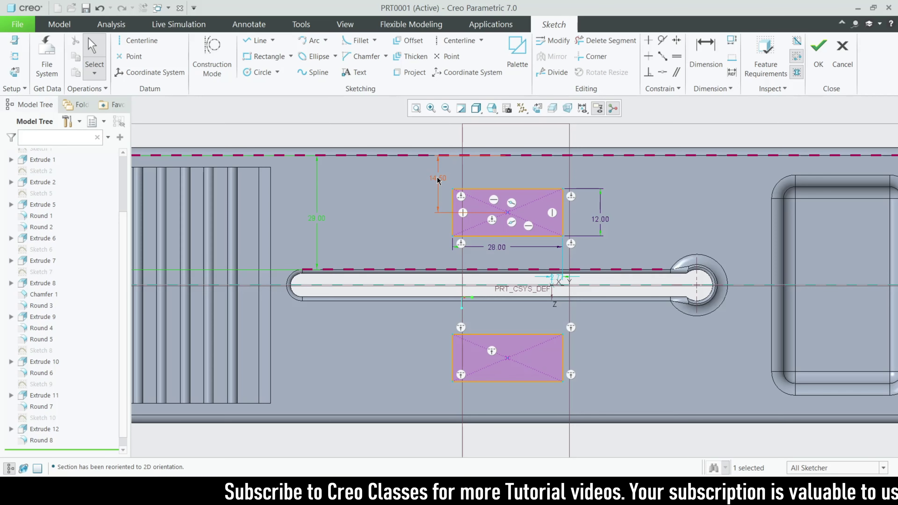
pyautogui.scroll(-4, 623, 350)
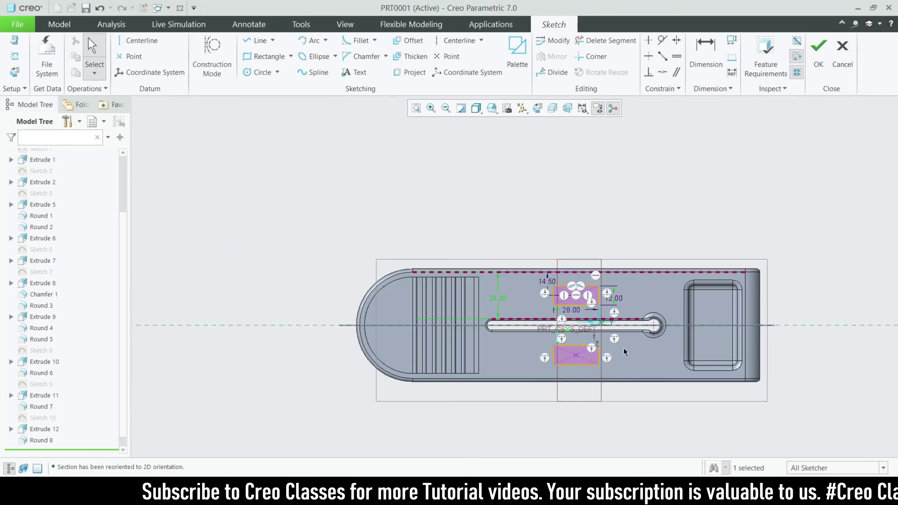
# Step: Examine the two dimensioned rectangles beside the slot in Sketch 11 and quit the sketch without saving modifications
pyautogui.scroll(3, 624, 351)
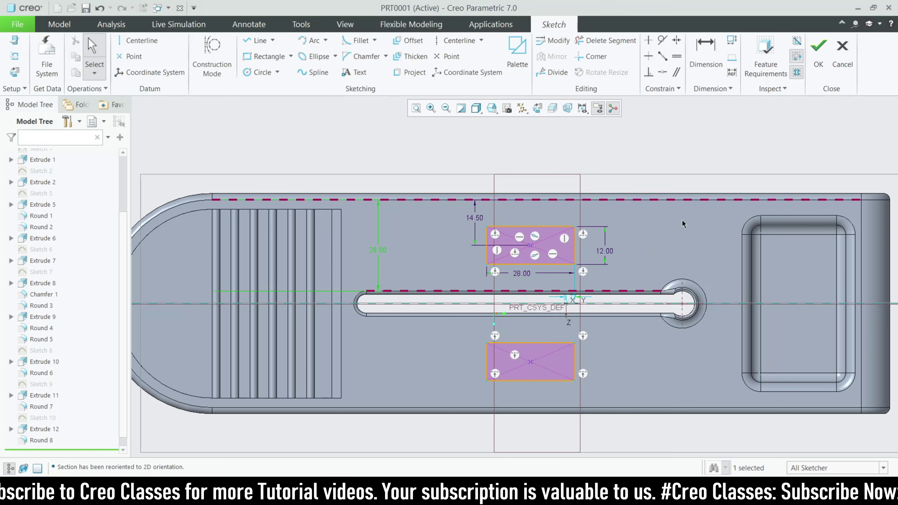
pyautogui.click(842, 61)
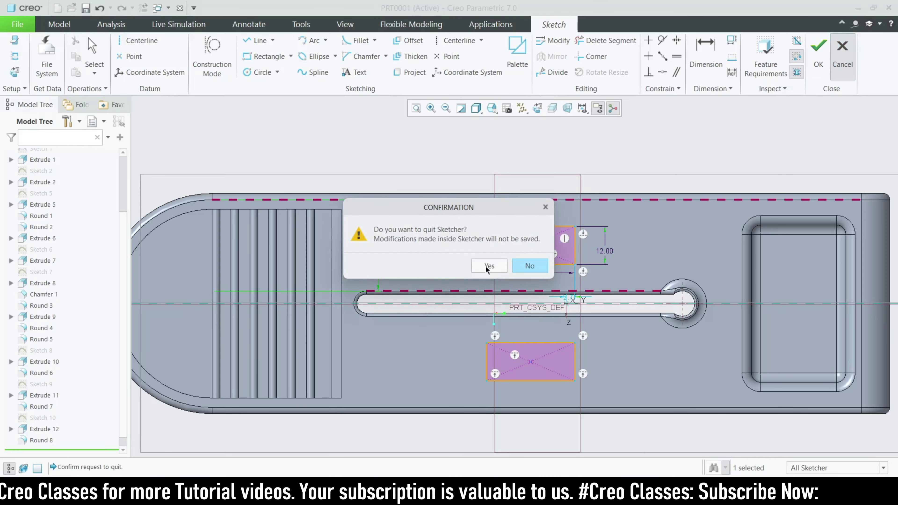
pyautogui.click(526, 265)
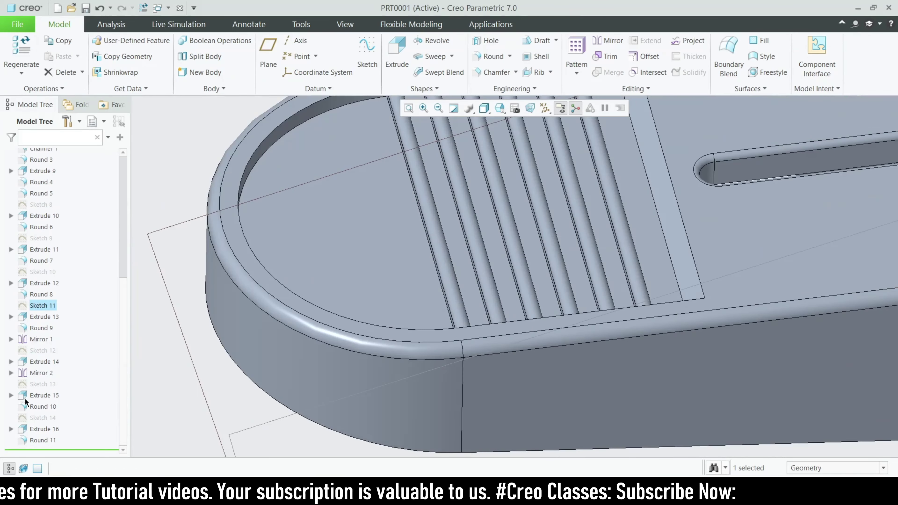
# Step: Open the definition of Extrude 13, inspect the two rectangular pockets beside the slot, and cancel it
pyautogui.click(51, 259)
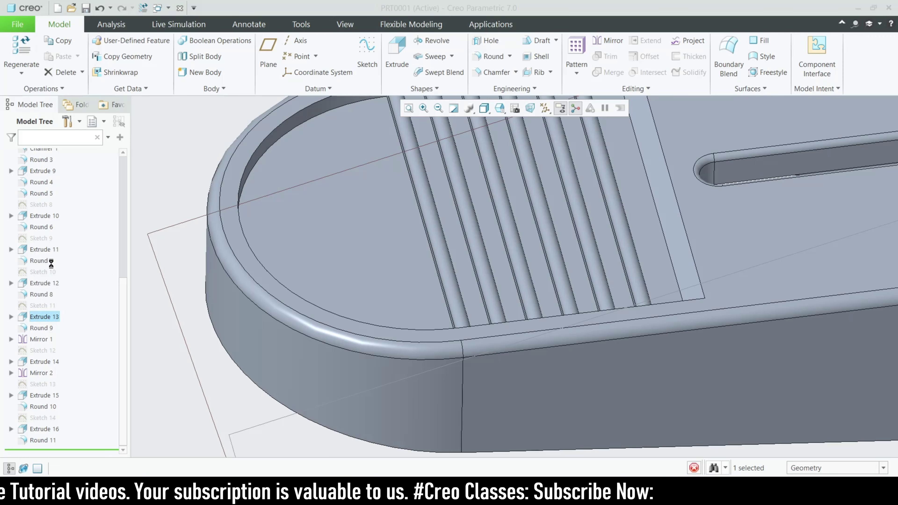
pyautogui.click(480, 63)
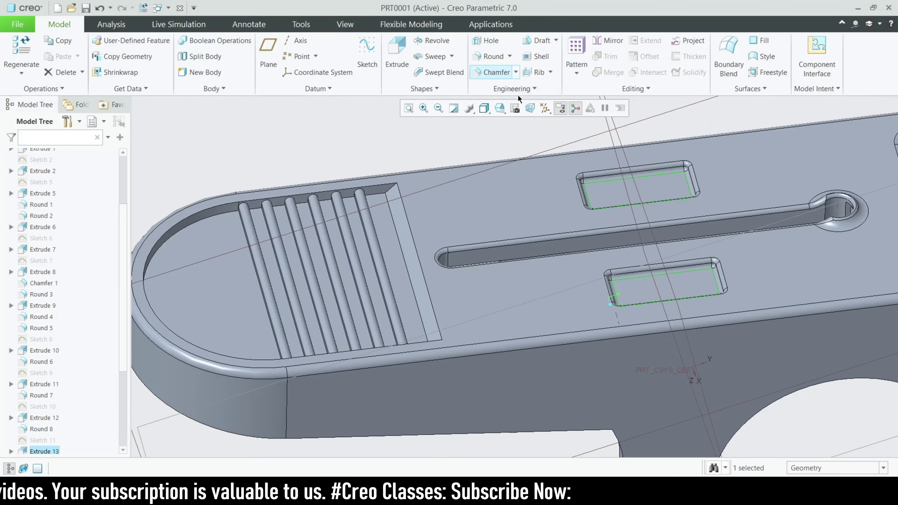
# Step: Open the definition of Round 9, inspect the rounded edges of both rectangular pockets, and cancel it
pyautogui.scroll(-4, 44, 400)
pyautogui.click(43, 327)
pyautogui.click(36, 313)
pyautogui.scroll(5, 704, 279)
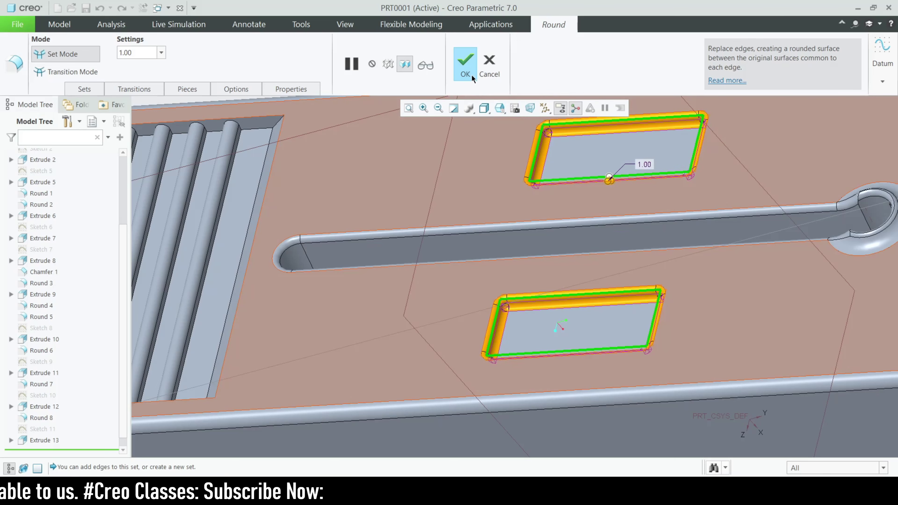
pyautogui.click(489, 70)
pyautogui.scroll(3, 377, 220)
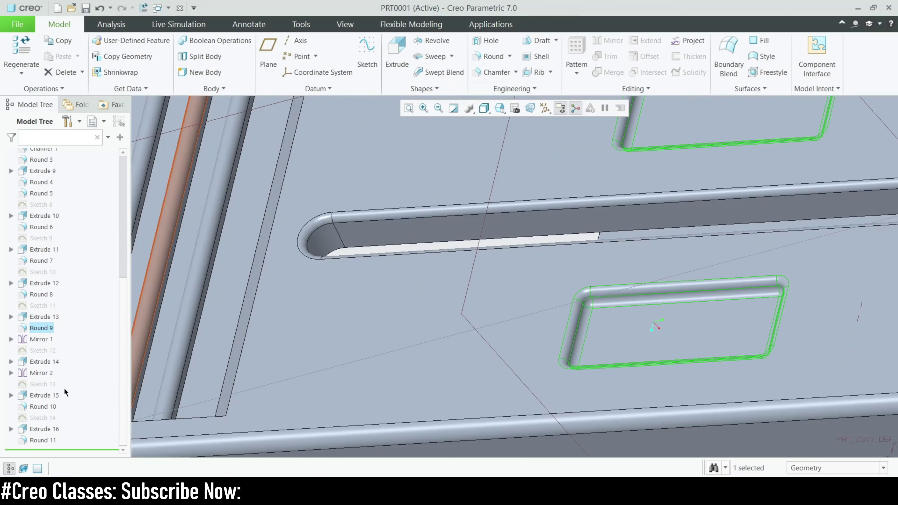
# Step: Open the definition of Mirror 1, inspect the mirrored lug and its mirror plane from the underside, and close the definition
pyautogui.click(43, 341)
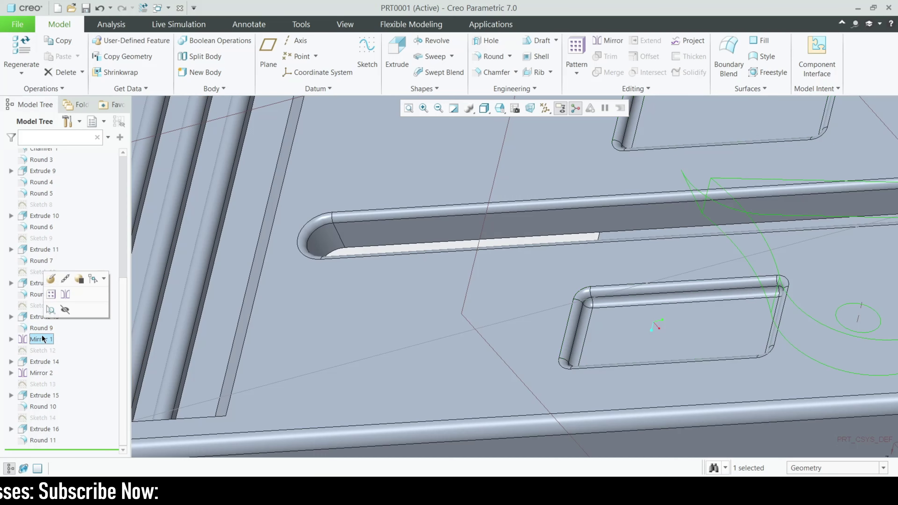
pyautogui.click(52, 280)
pyautogui.scroll(-5, 458, 216)
pyautogui.moveTo(536, 344); pyautogui.dragTo(734, 311, button='middle')
pyautogui.moveTo(517, 300); pyautogui.dragTo(551, 315, button='middle')
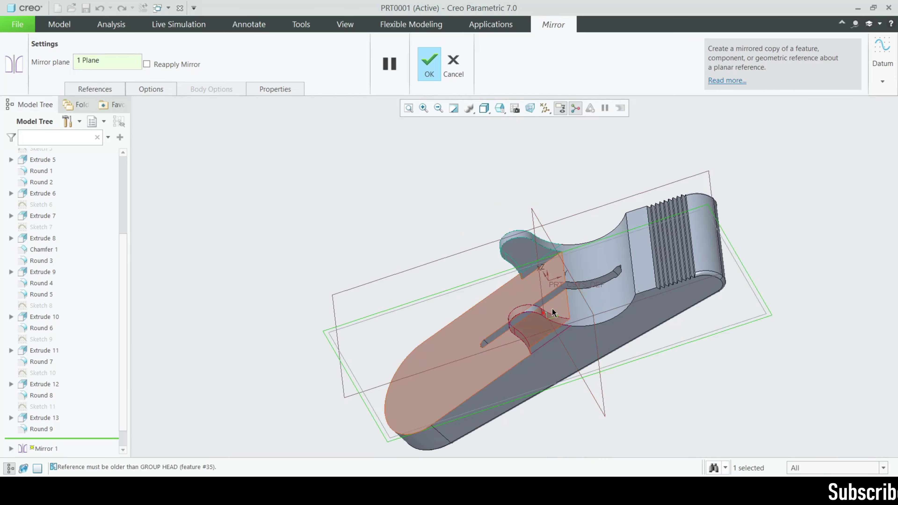
pyautogui.click(430, 64)
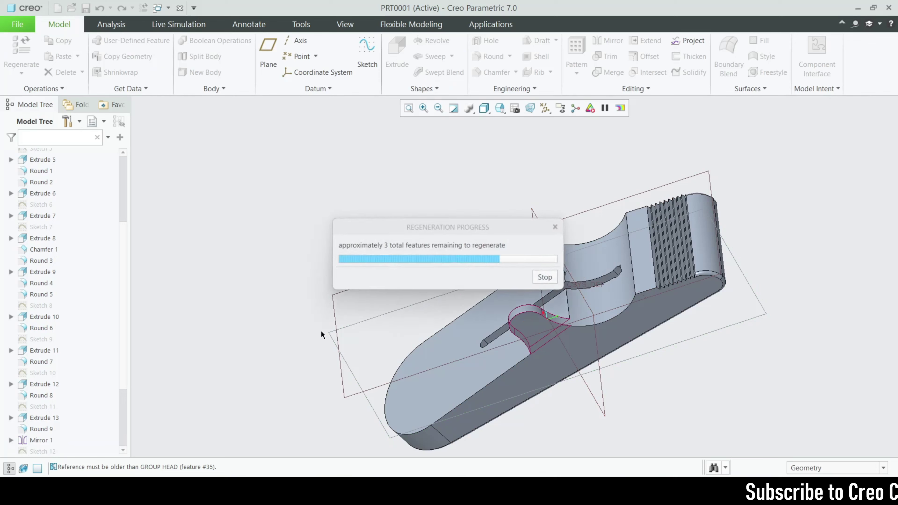
# Step: Open Sketch 12 for editing, examine the circle's diameter dimension on the lug in the sketch plane view, and quit without saving
pyautogui.click(45, 351)
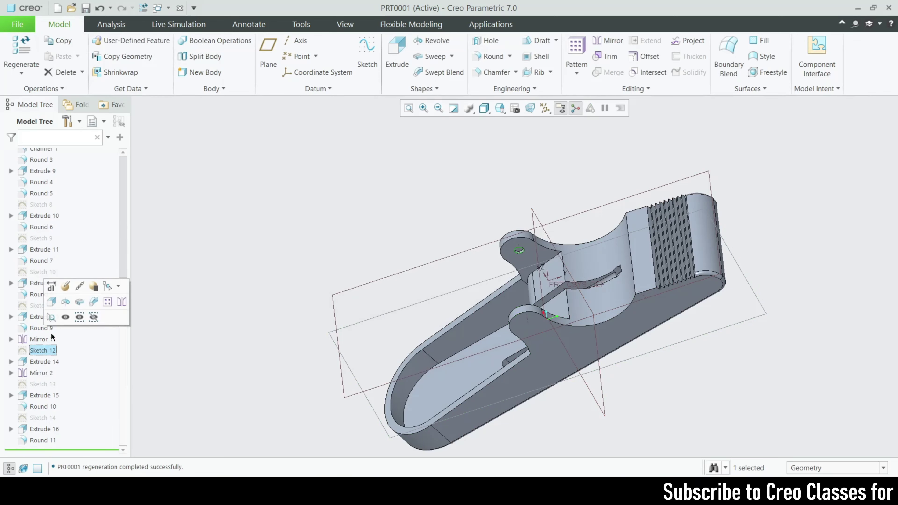
pyautogui.click(66, 286)
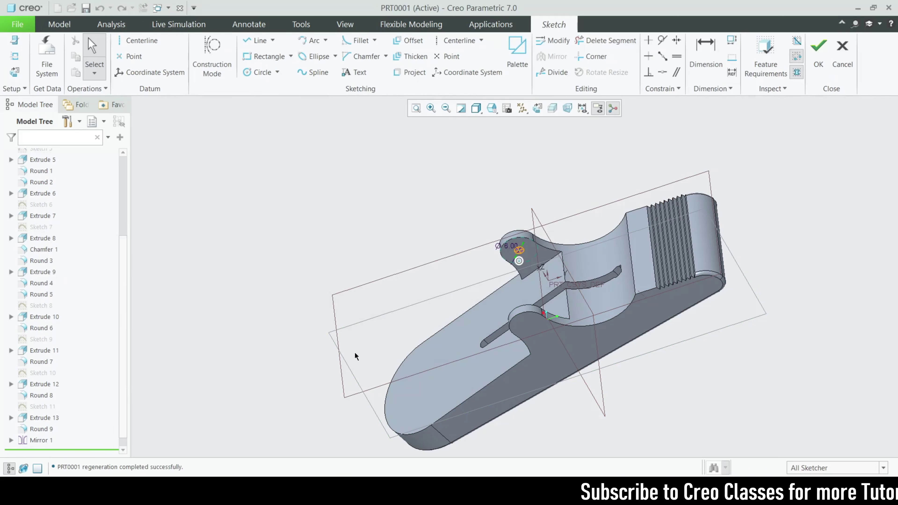
pyautogui.scroll(-3, 538, 269)
pyautogui.moveTo(537, 282); pyautogui.dragTo(515, 272, button='middle')
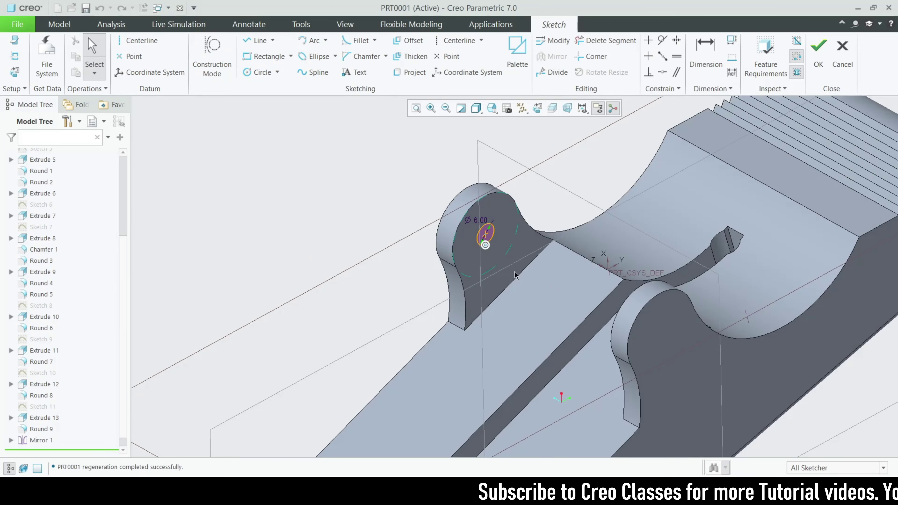
pyautogui.click(538, 108)
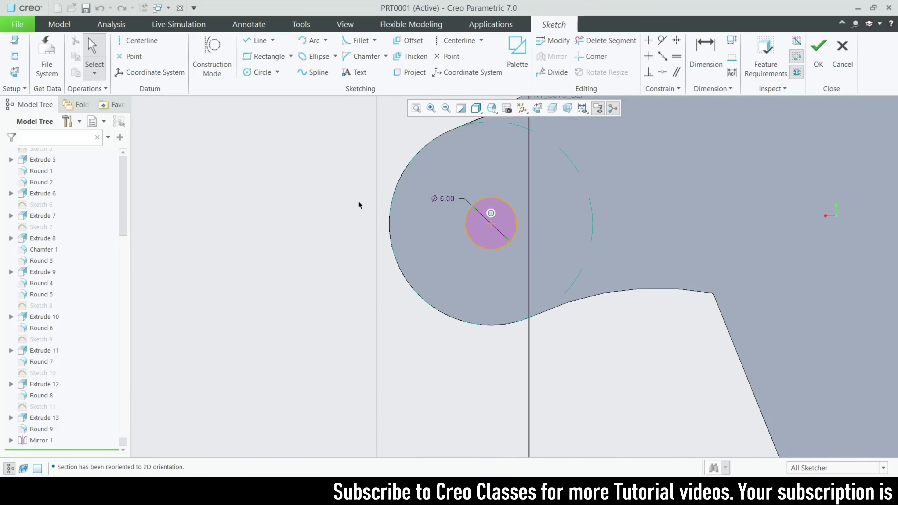
pyautogui.moveTo(451, 201); pyautogui.dragTo(428, 223)
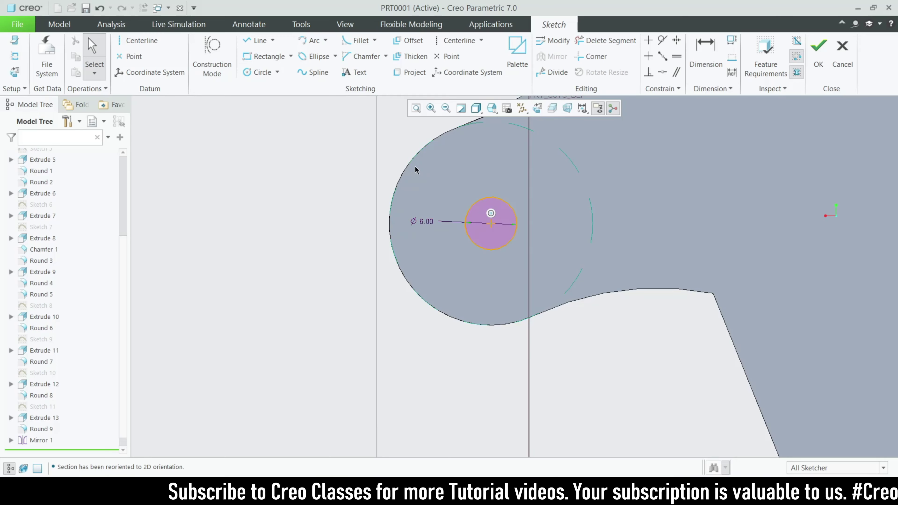
pyautogui.click(843, 53)
pyautogui.click(485, 264)
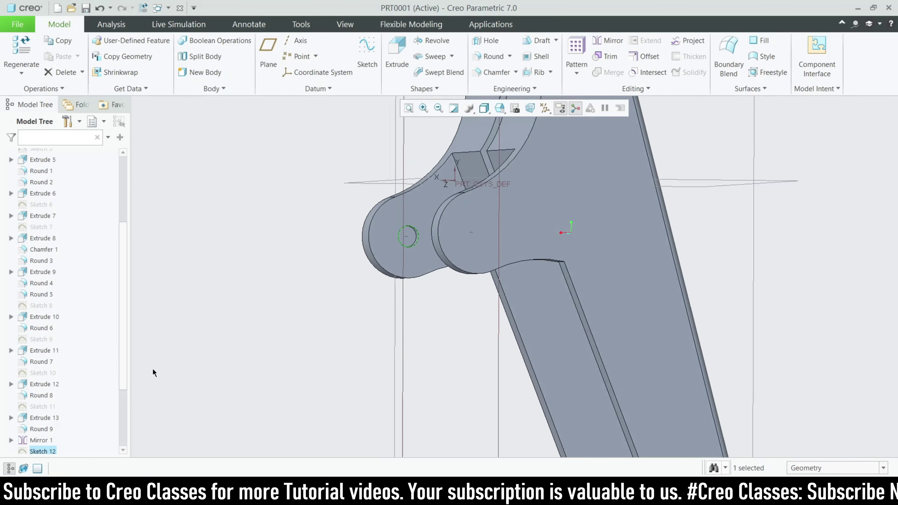
# Step: Open the definition of Extrude 14, inspect the circular cut in the lug's inner face, and cancel it
pyautogui.scroll(-3, 28, 283)
pyautogui.click(37, 362)
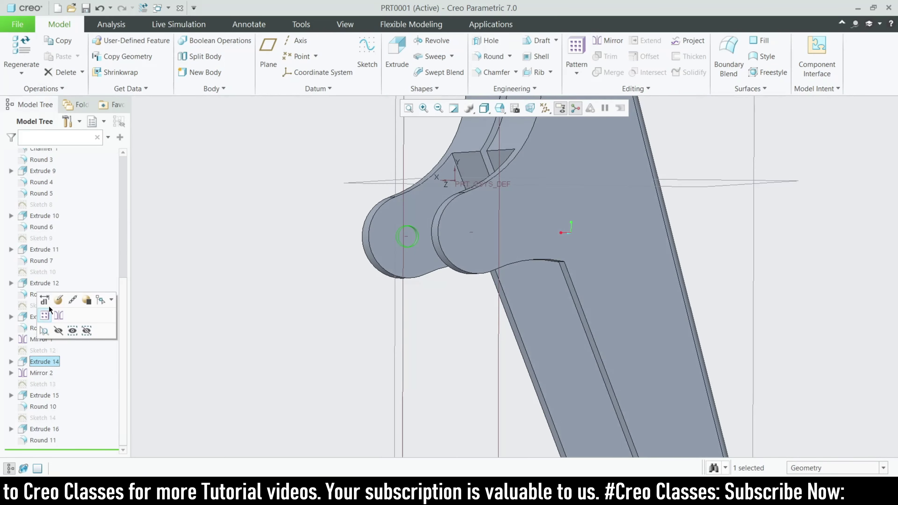
pyautogui.click(62, 298)
pyautogui.moveTo(429, 274); pyautogui.dragTo(482, 293, button='middle')
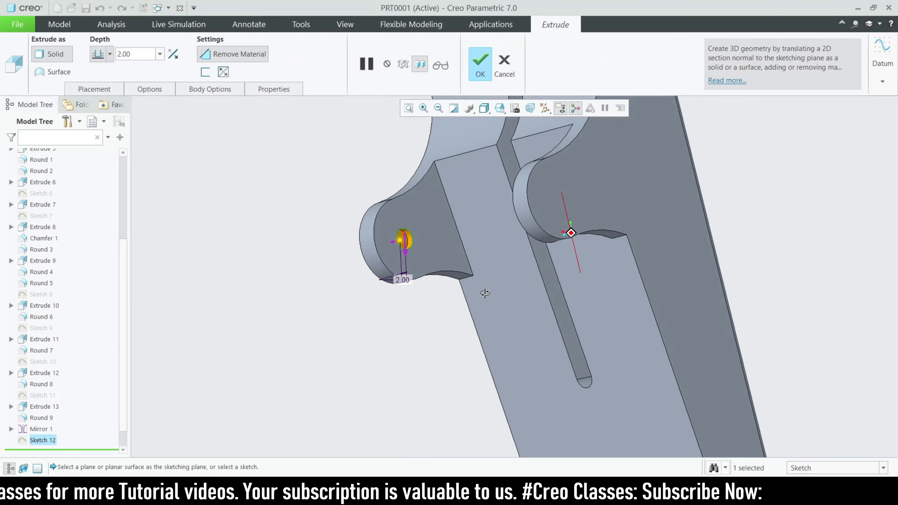
pyautogui.click(507, 74)
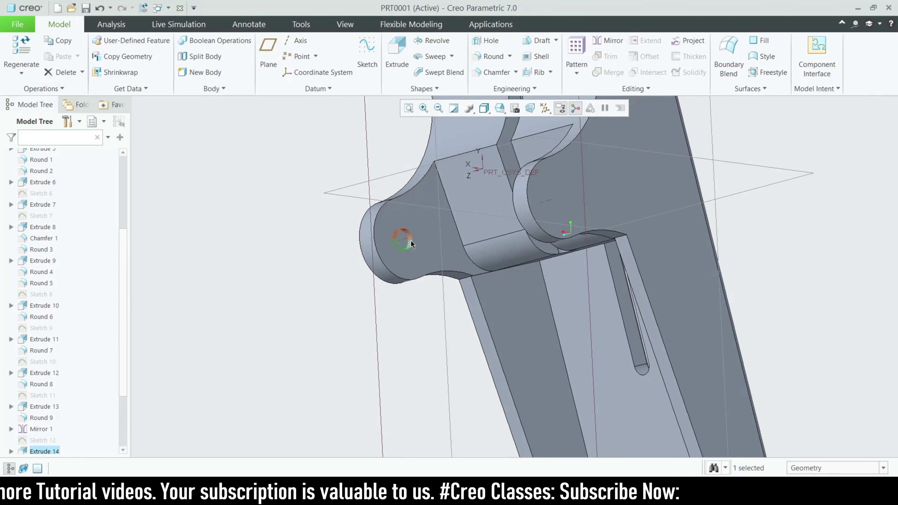
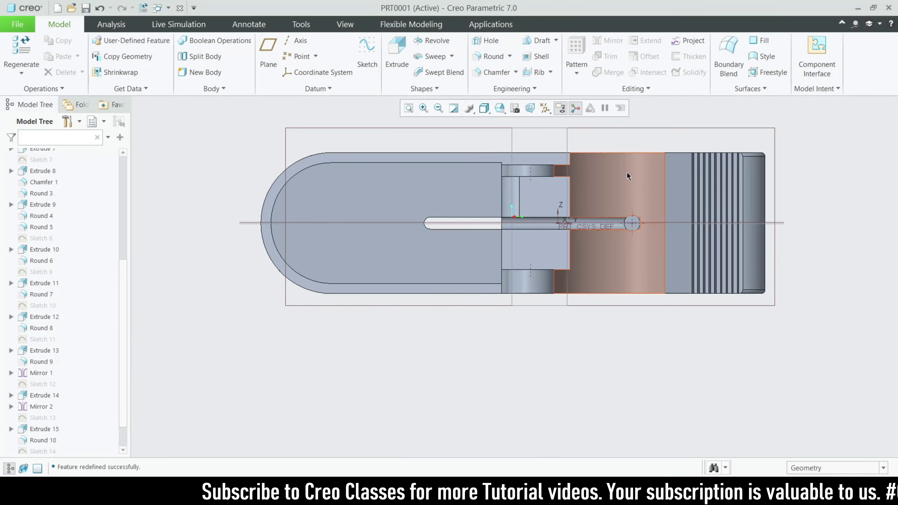
# Step: Select Sketch 14 and examine its slot outline running between the two lugs of the clamp handle
pyautogui.moveTo(627, 172)
pyautogui.mouseDown(button='middle')
pyautogui.moveTo(610, 132)
pyautogui.moveTo(660, 209)
pyautogui.moveTo(658, 198)
pyautogui.mouseUp(button='middle')
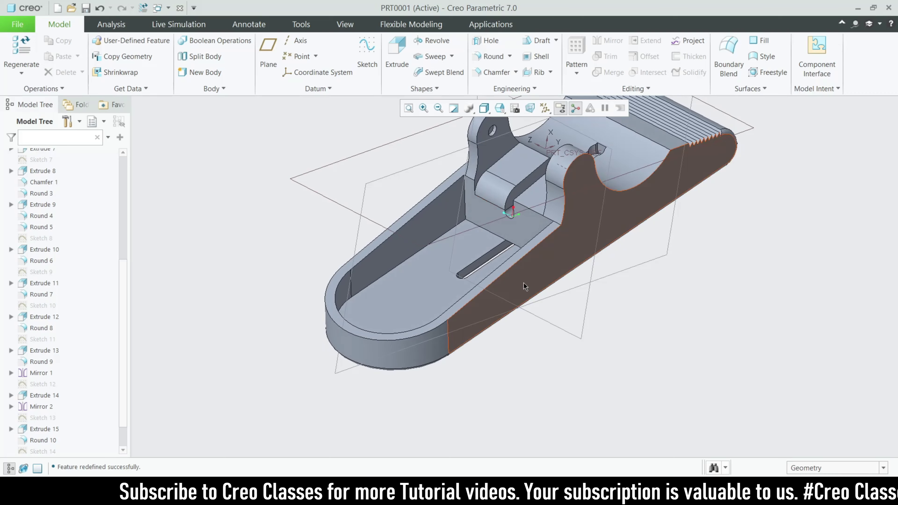
pyautogui.scroll(1, 518, 249)
pyautogui.scroll(-3, 542, 183)
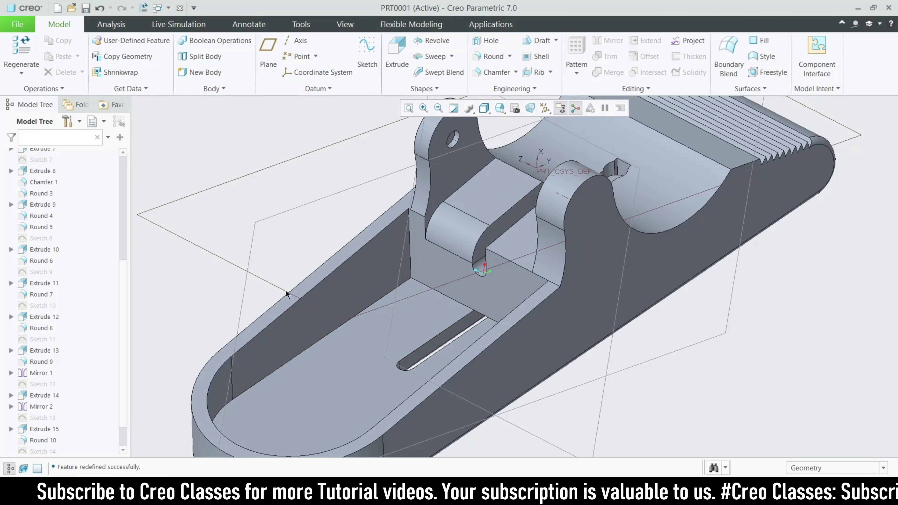
pyautogui.scroll(-1, 53, 407)
pyautogui.click(41, 419)
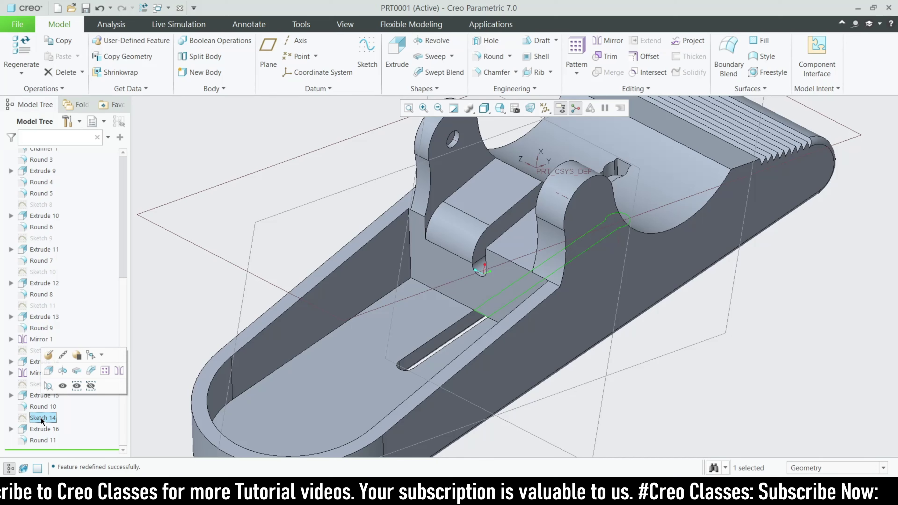
pyautogui.rightClick(42, 419)
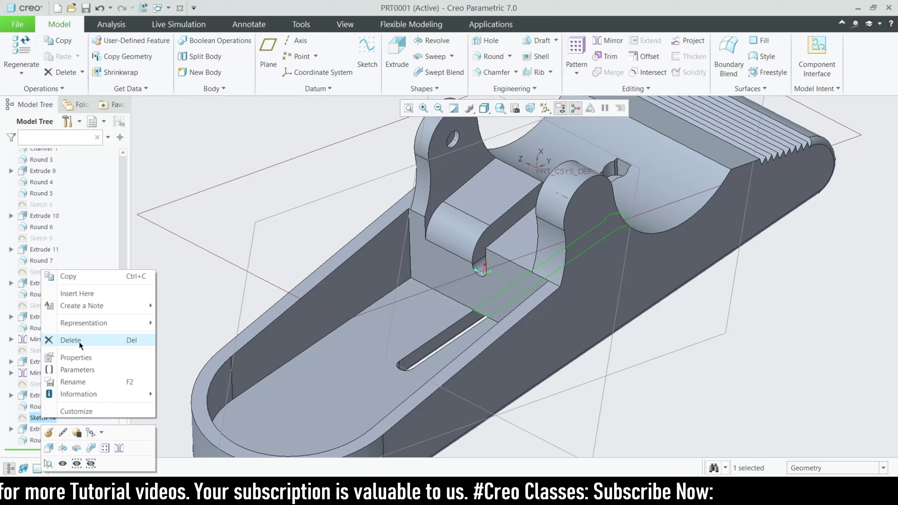
pyautogui.click(51, 420)
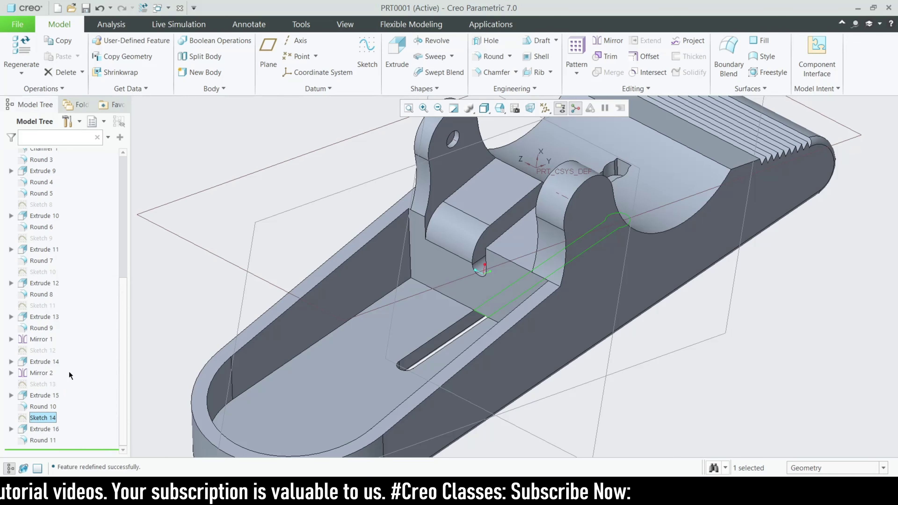
pyautogui.scroll(3, 335, 239)
pyautogui.click(633, 327)
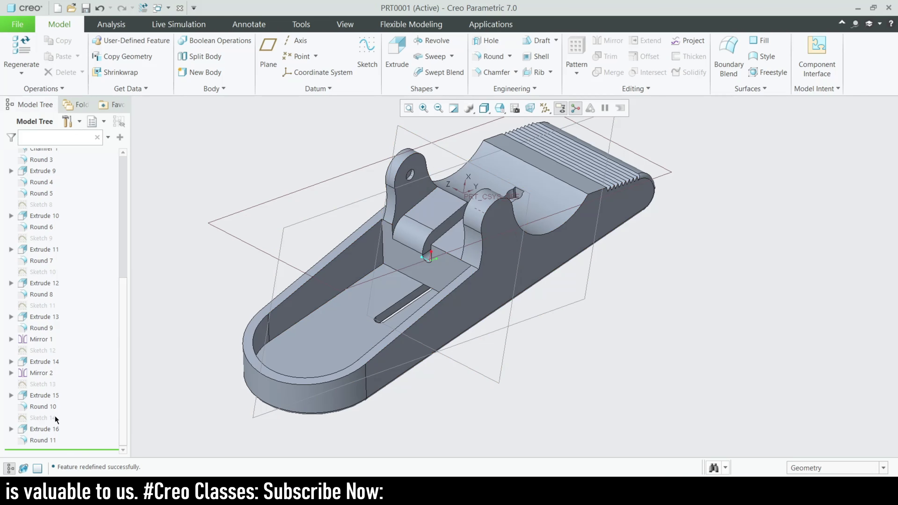
# Step: Inspect the surface of Round 10 on the raised block between the lugs and the adjacent Extrude 10 slot wall
pyautogui.click(43, 407)
pyautogui.scroll(-2, 380, 308)
pyautogui.scroll(4, 412, 273)
pyautogui.click(423, 274)
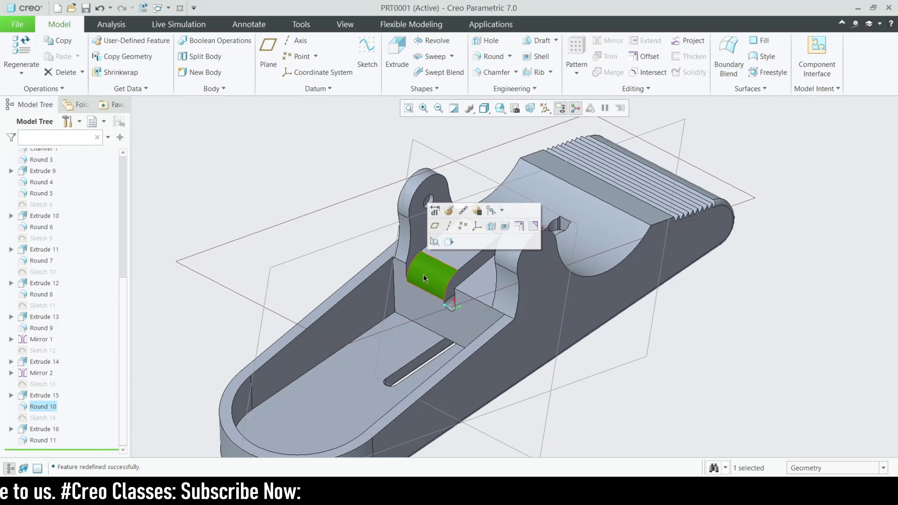
pyautogui.scroll(3, 423, 275)
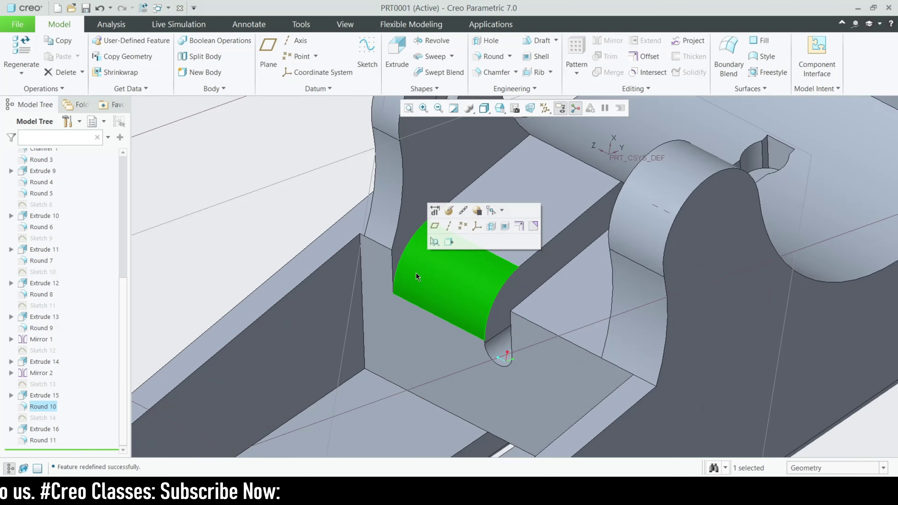
pyautogui.click(335, 276)
pyautogui.click(498, 298)
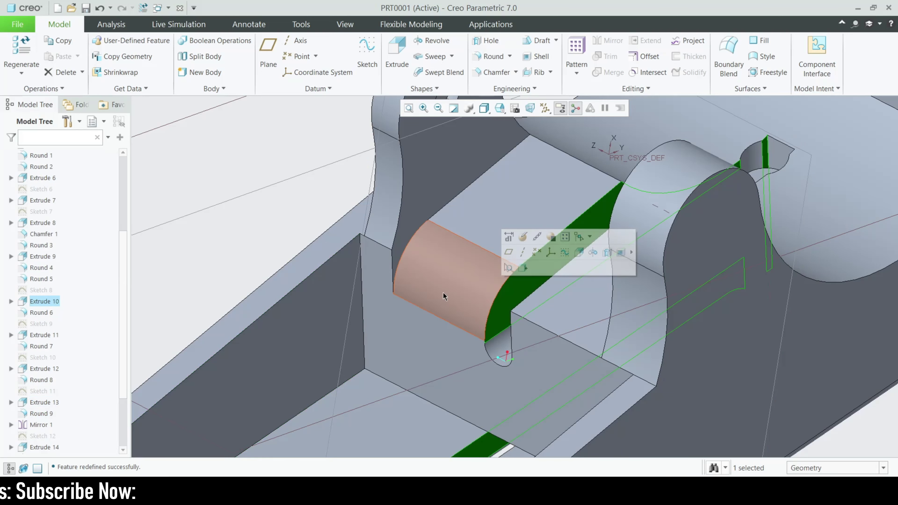
pyautogui.click(287, 227)
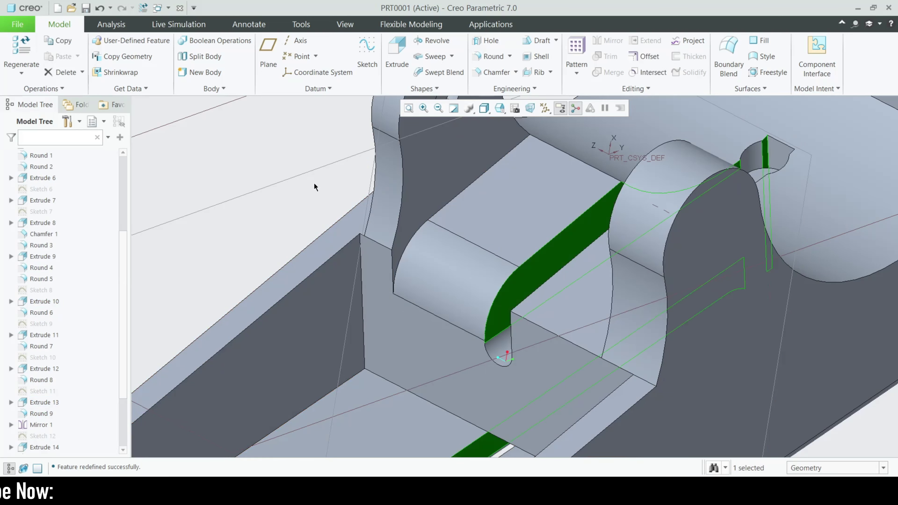
# Step: Undo the last model change and check the lug face, slot wall and Round 10 surface around the raised block
pyautogui.hotkey('ctrl', 'z')
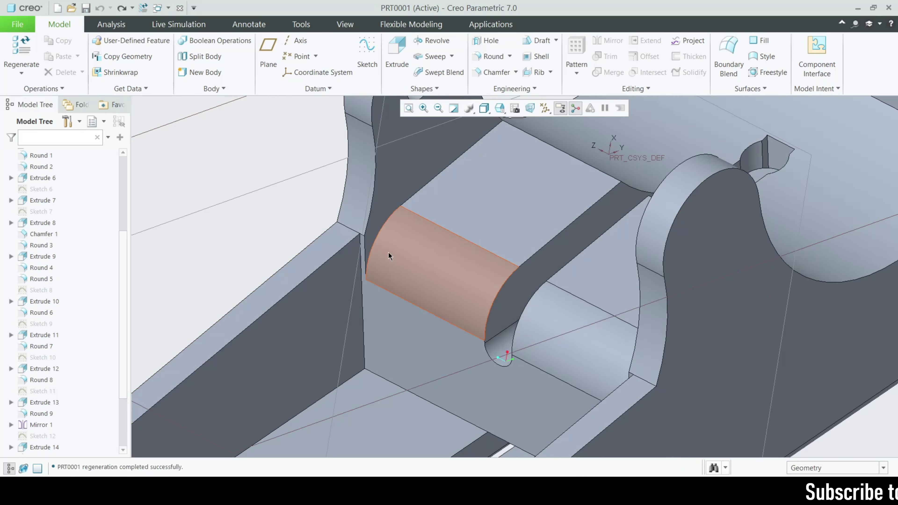
pyautogui.click(388, 252)
pyautogui.scroll(-4, 380, 258)
pyautogui.click(360, 215)
pyautogui.scroll(3, 366, 216)
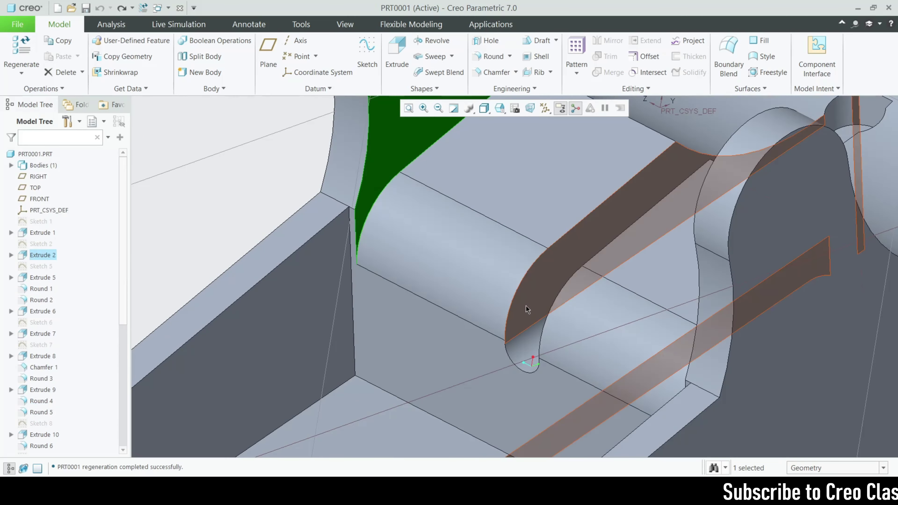
pyautogui.click(525, 308)
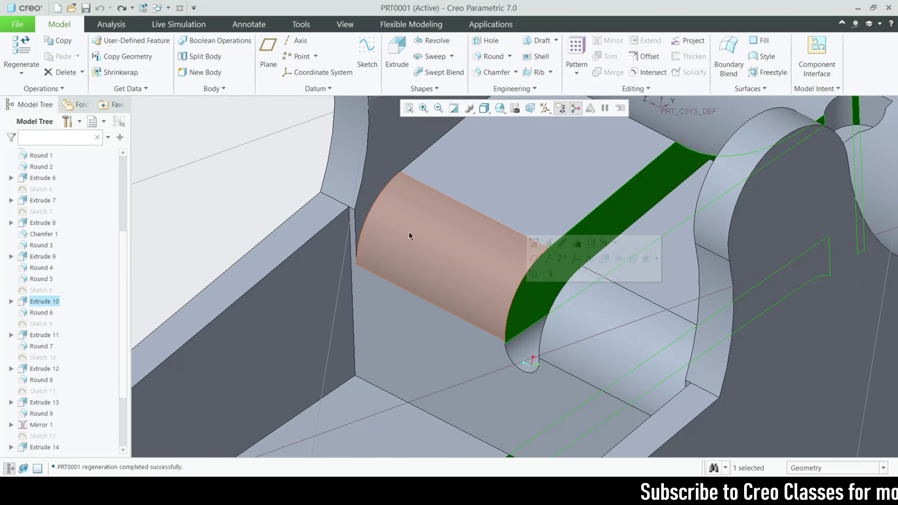
pyautogui.click(392, 216)
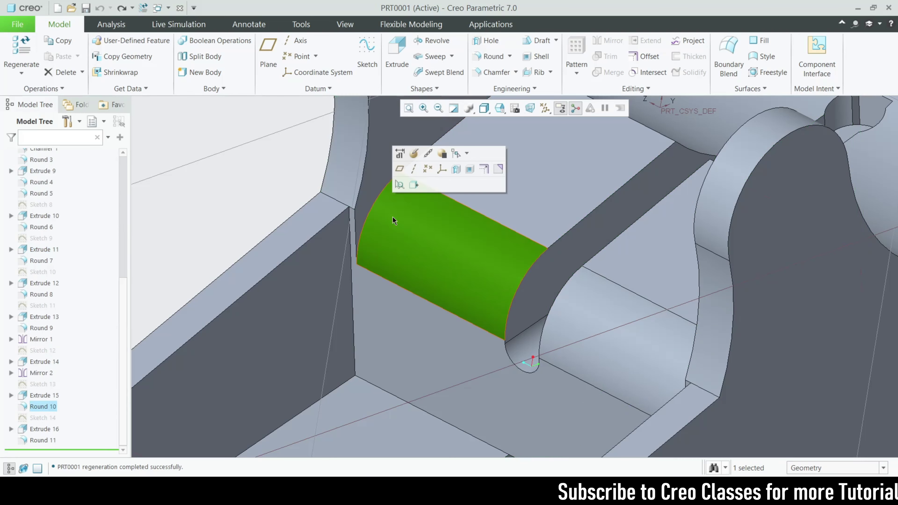
pyautogui.click(45, 440)
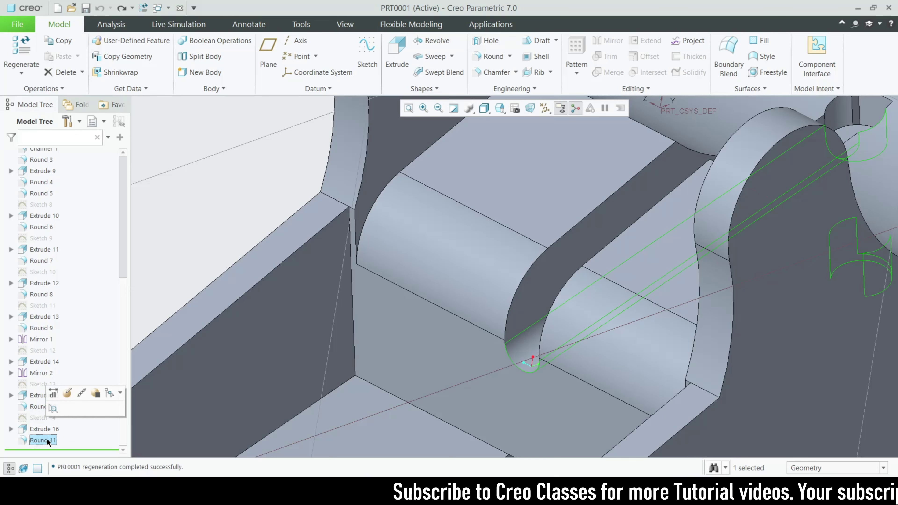
pyautogui.click(38, 408)
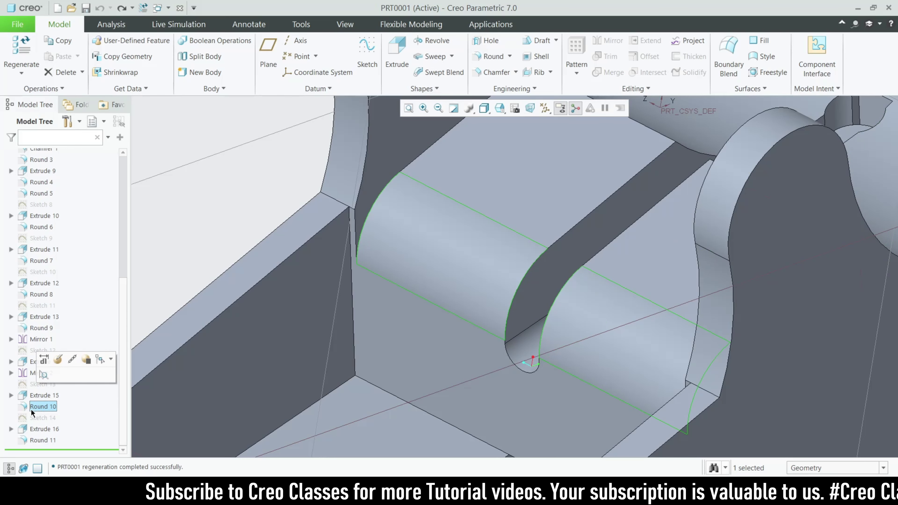
pyautogui.rightClick(32, 410)
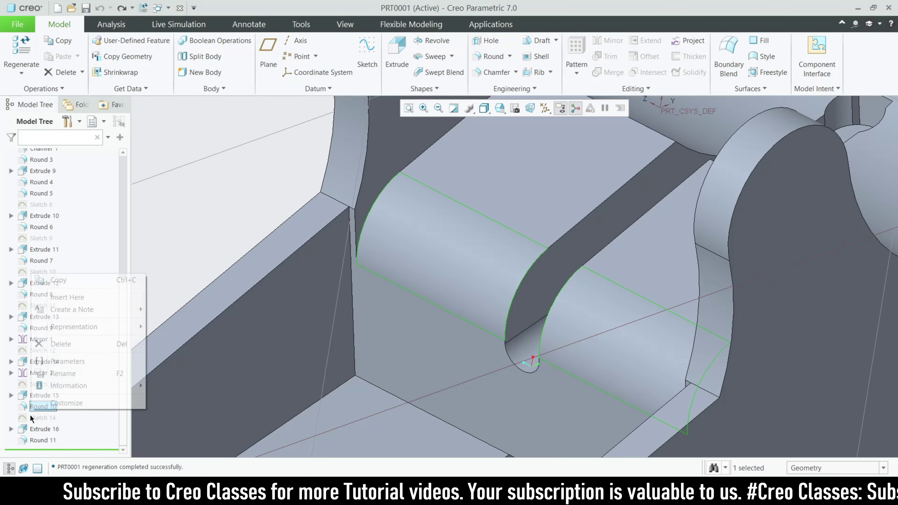
pyautogui.click(108, 345)
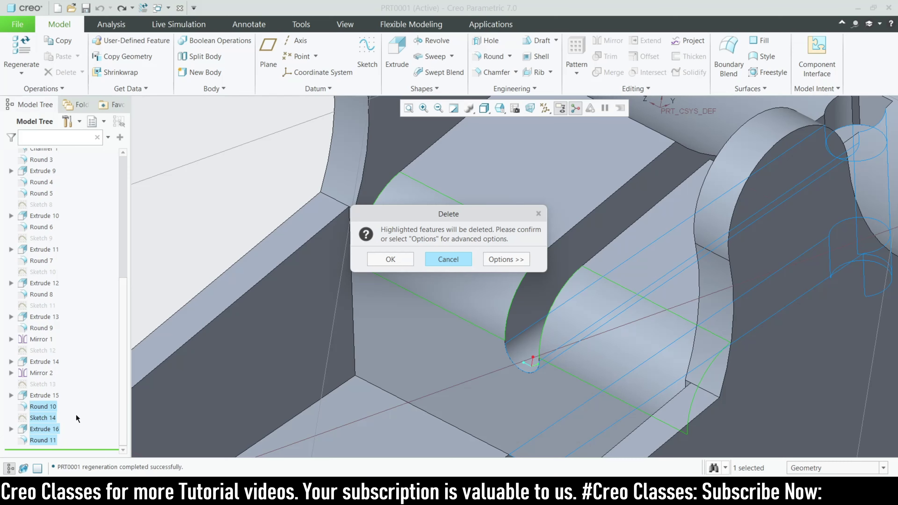
pyautogui.click(457, 262)
# Step: Highlight Sketch 14, Round 11 and Extrude 16 together to examine the slot geometry they form, and clear the selection
pyautogui.click(43, 419)
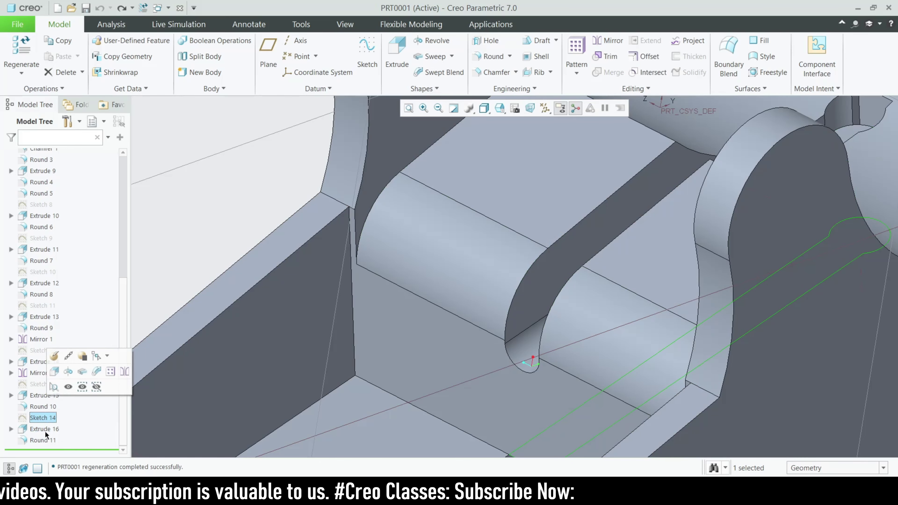
pyautogui.keyDown('ctrl'); pyautogui.click(50, 440); pyautogui.keyUp('ctrl')
pyautogui.keyDown('ctrl'); pyautogui.click(53, 428); pyautogui.keyUp('ctrl')
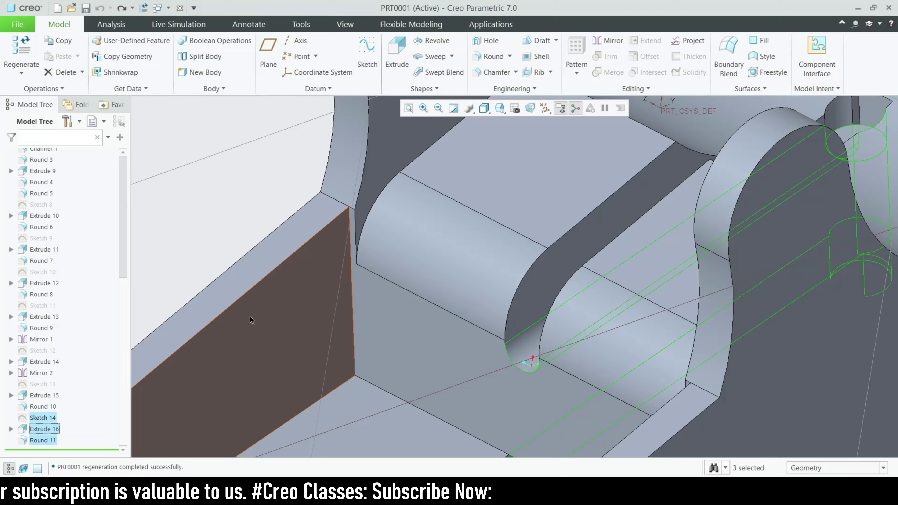
pyautogui.scroll(3, 270, 283)
pyautogui.scroll(2, 631, 294)
pyautogui.click(616, 337)
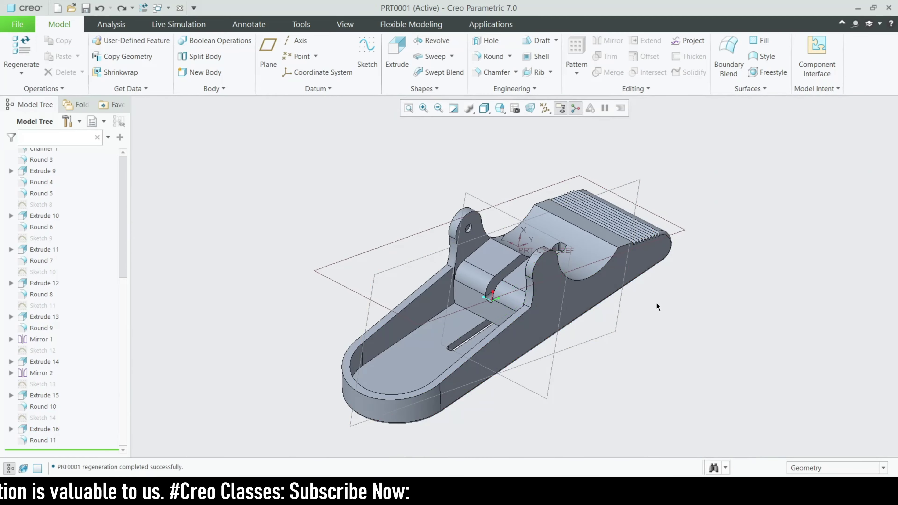
# Step: Select the inner face of the far lug and inspect the Extrude 2 geometry from a low side view
pyautogui.moveTo(656, 303); pyautogui.dragTo(657, 341, button='middle')
pyautogui.moveTo(693, 369); pyautogui.dragTo(683, 287, button='middle')
pyautogui.click(468, 253)
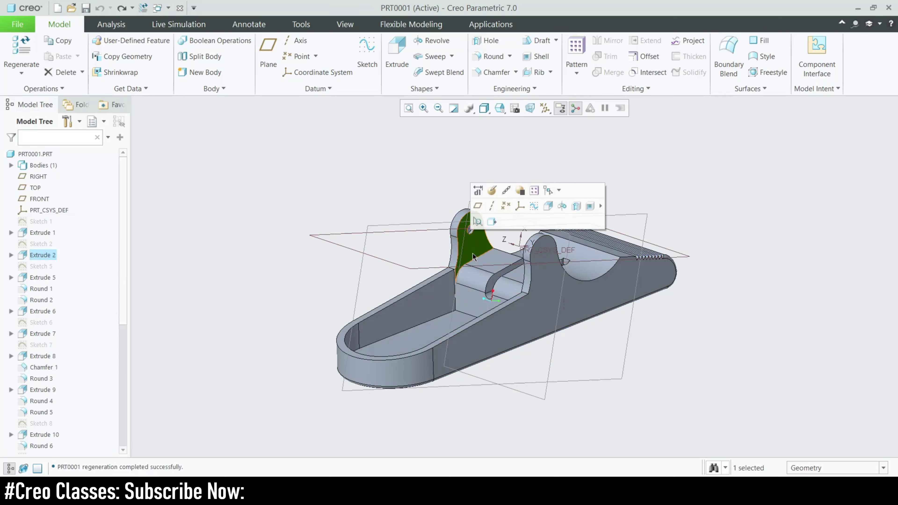
pyautogui.scroll(-3, 488, 263)
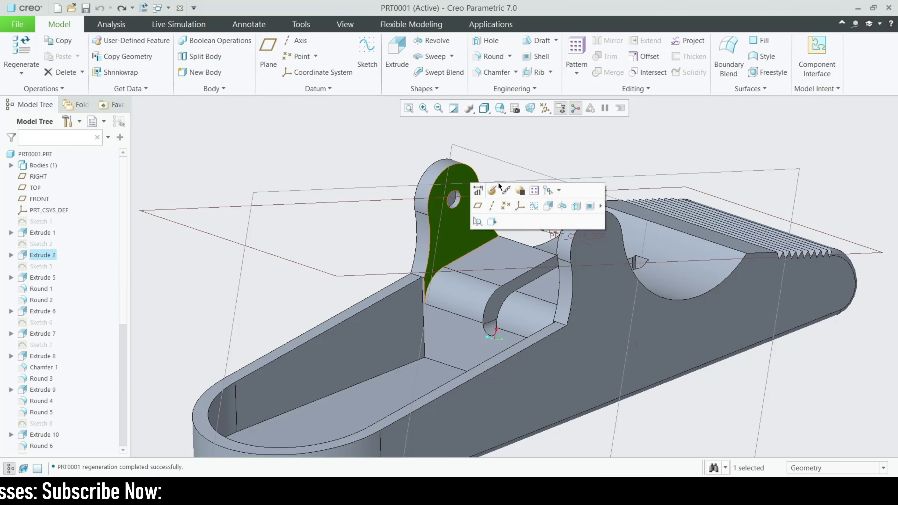
# Step: Switch to the PART2 window and inspect the rounded block and its gap to the lugs
pyautogui.click(166, 7)
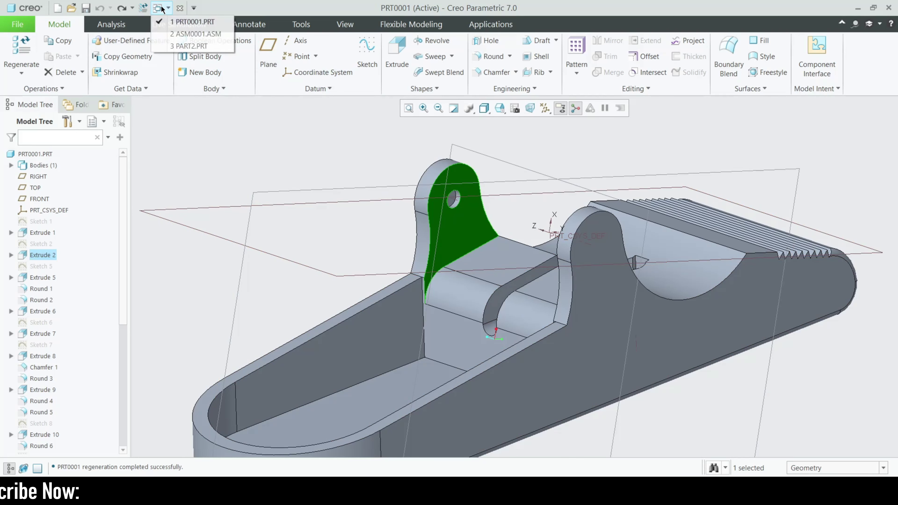
pyautogui.click(166, 8)
pyautogui.click(181, 8)
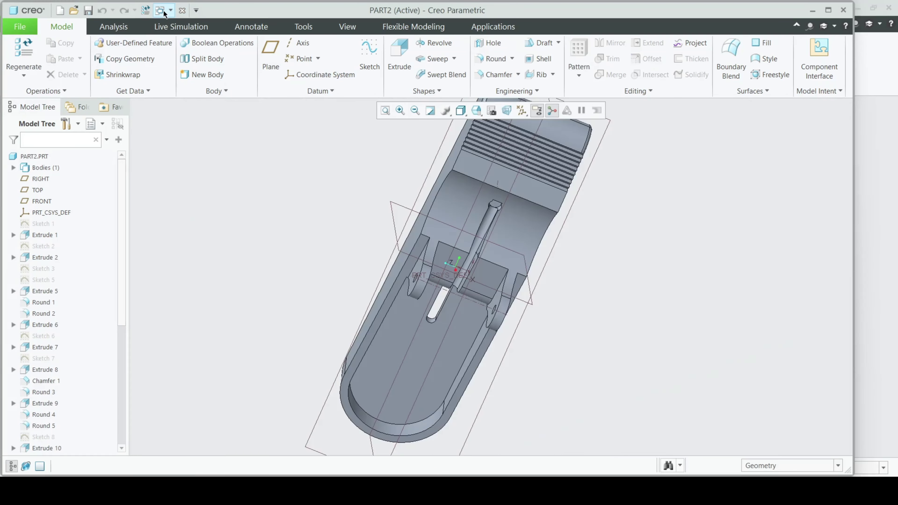
pyautogui.moveTo(595, 299); pyautogui.dragTo(575, 238, button='middle')
pyautogui.scroll(2, 444, 216)
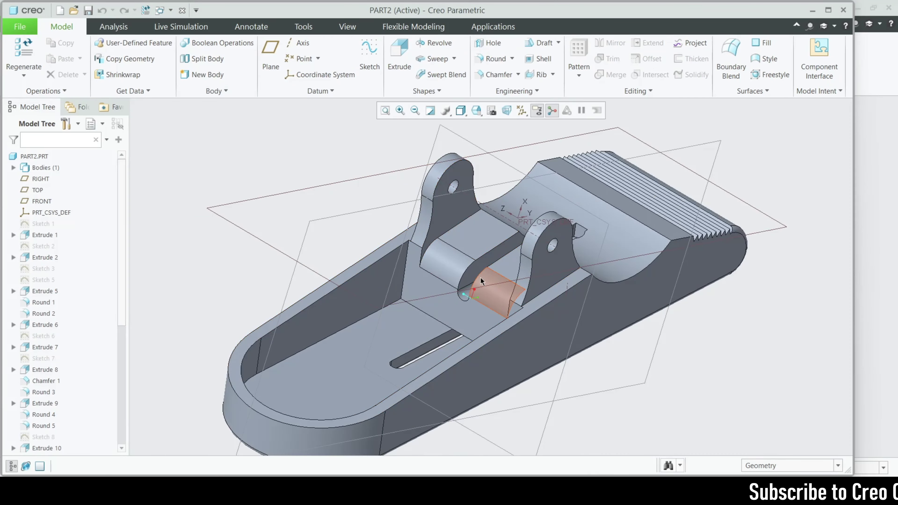
pyautogui.scroll(3, 509, 293)
pyautogui.scroll(2, 512, 294)
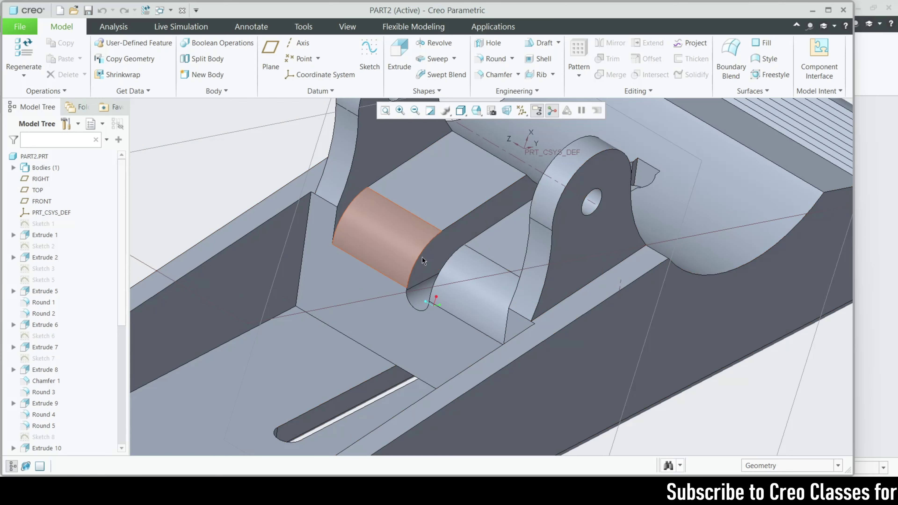
pyautogui.scroll(3, 321, 215)
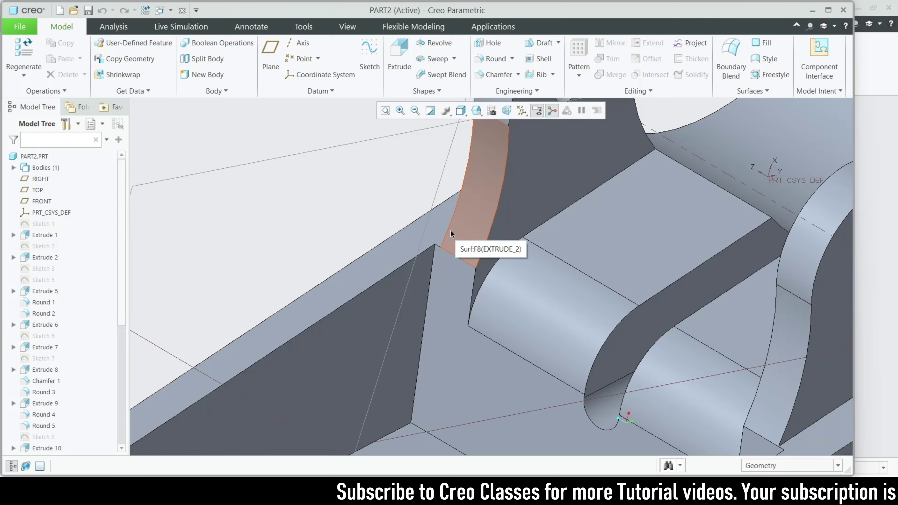
pyautogui.scroll(5, 449, 229)
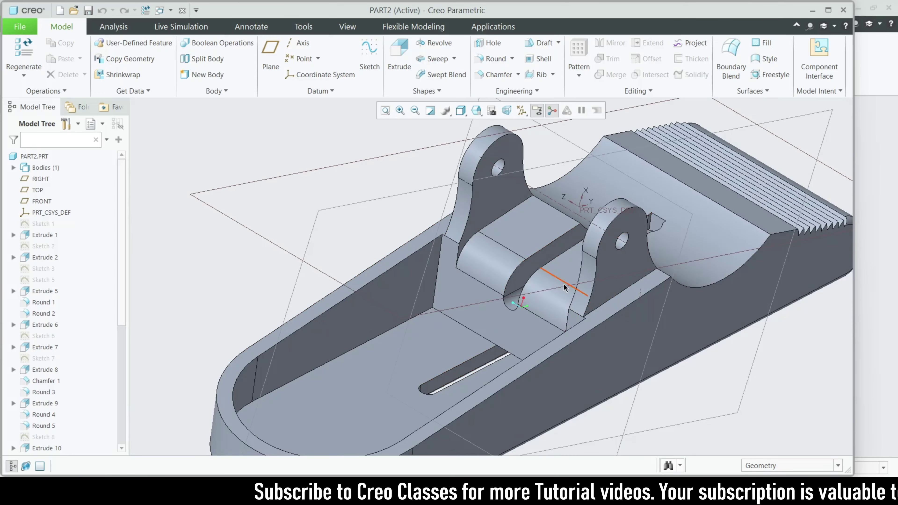
# Step: Select the through hole in PART2's lugs, examine the Extrude 14 cut through both lugs, and clear the selection
pyautogui.scroll(-5, 601, 283)
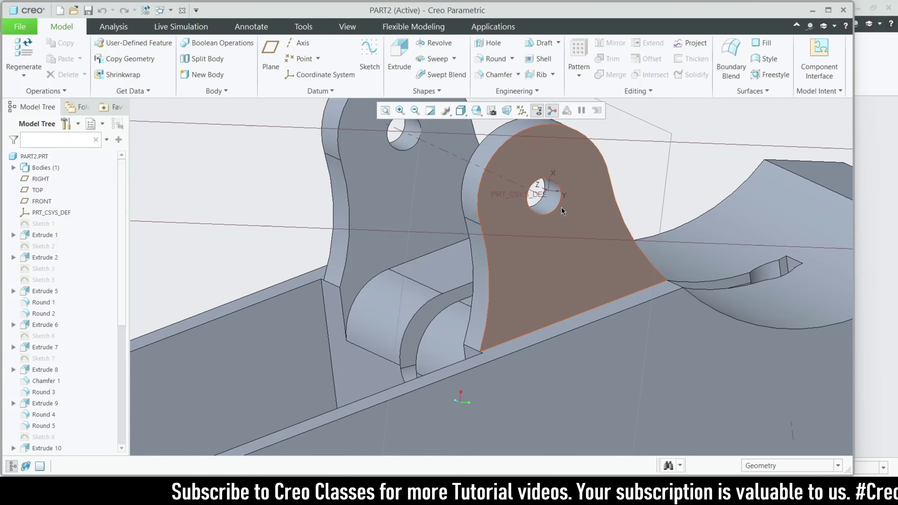
pyautogui.click(551, 209)
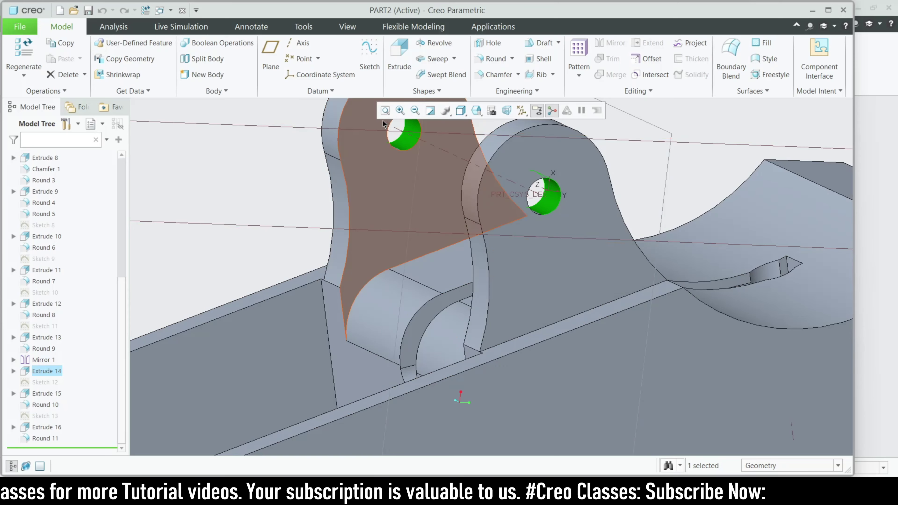
pyautogui.scroll(3, 551, 194)
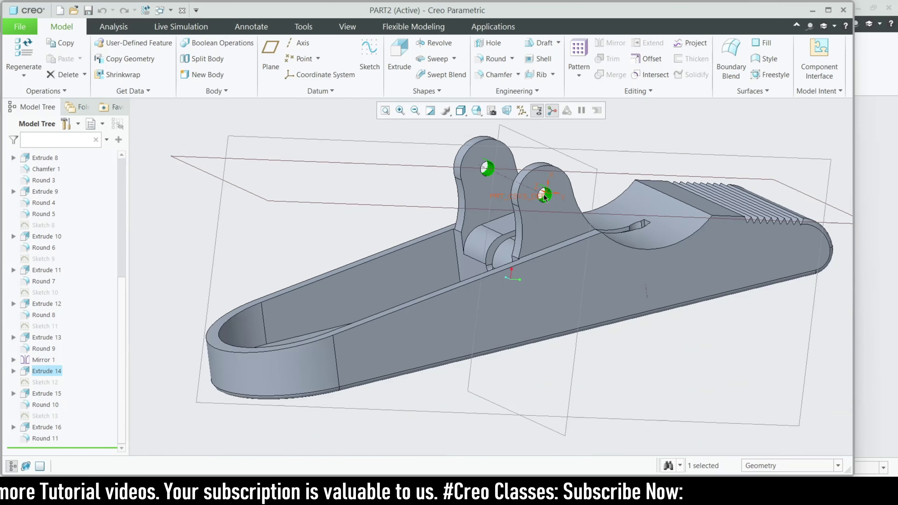
pyautogui.click(388, 215)
pyautogui.moveTo(715, 185); pyautogui.dragTo(717, 269, button='middle')
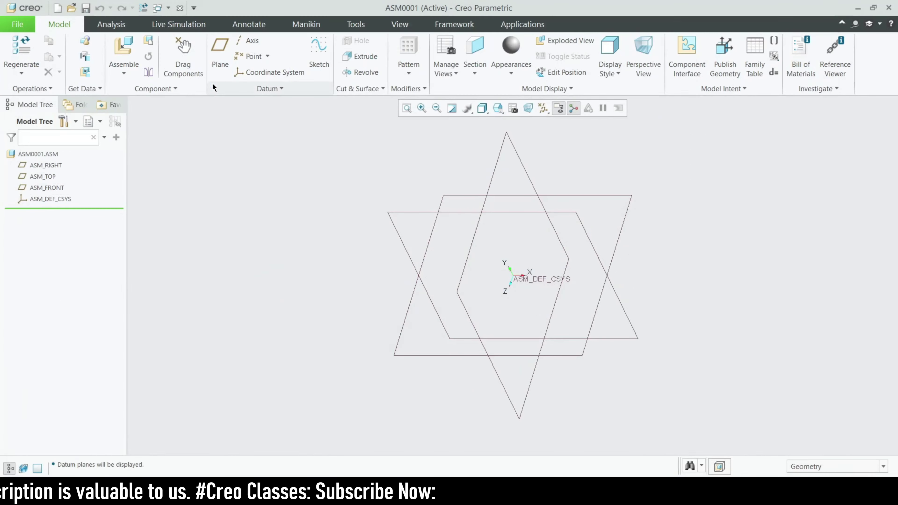
# Step: Open the part file c_rod.prt from the CLIP folder
pyautogui.click(71, 7)
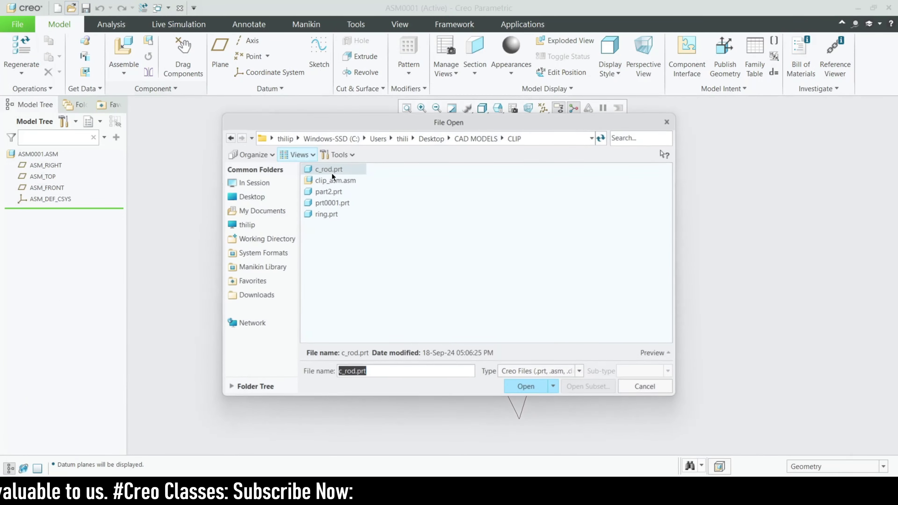
pyautogui.doubleClick(325, 171)
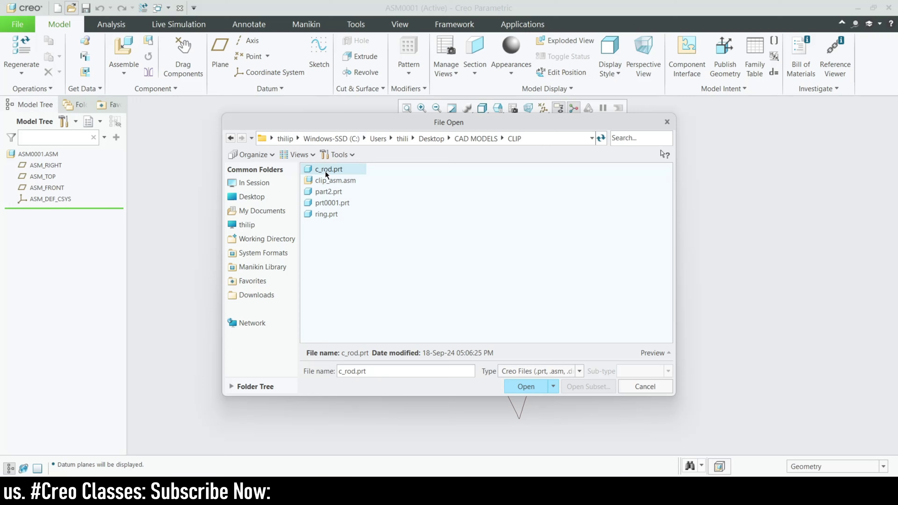
# Step: Open the rod's circular Sketch 1 for review and quit the sketcher without saving modifications
pyautogui.moveTo(598, 374); pyautogui.dragTo(578, 351, button='middle')
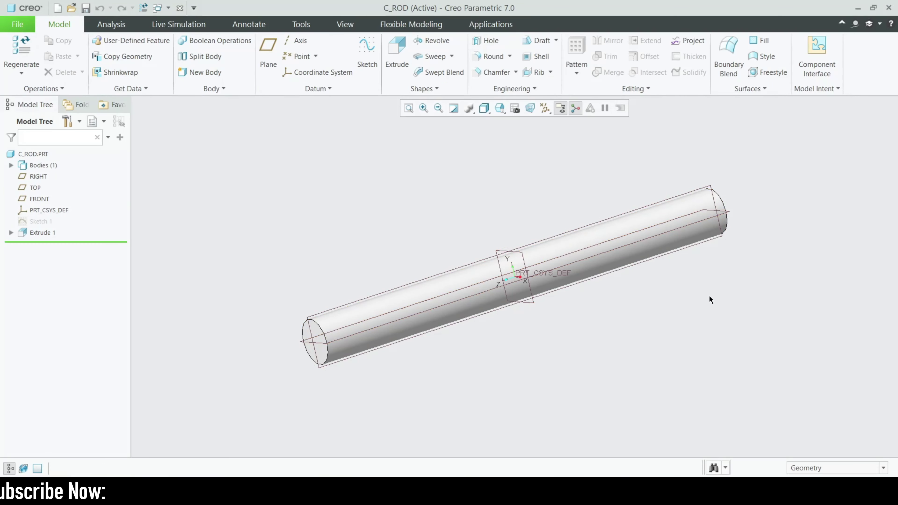
pyautogui.click(45, 222)
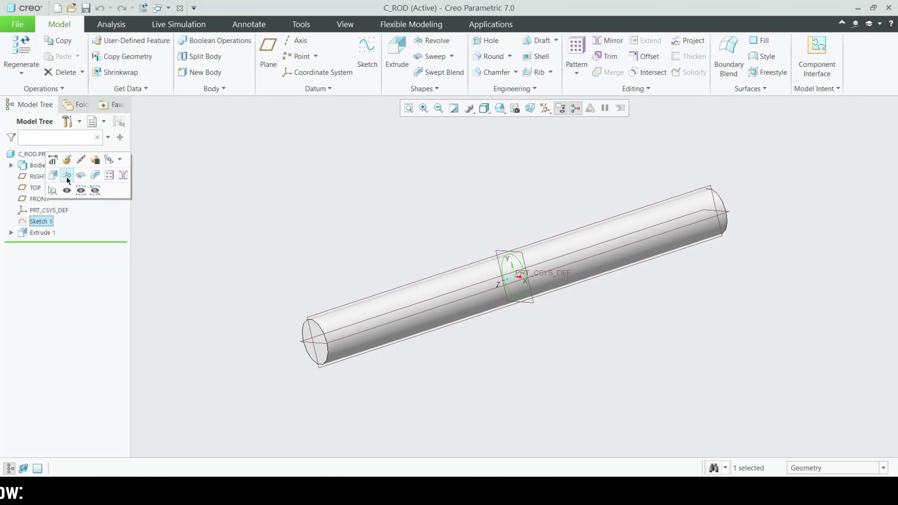
pyautogui.click(67, 176)
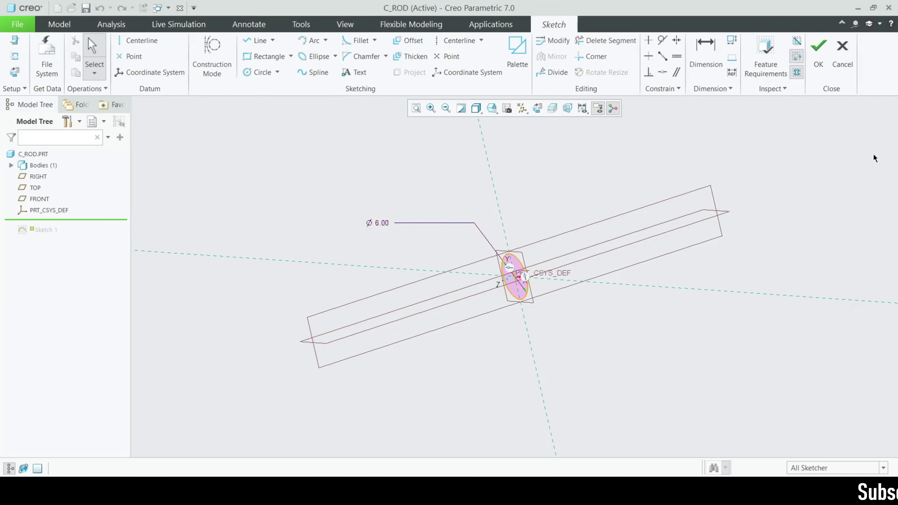
pyautogui.click(842, 59)
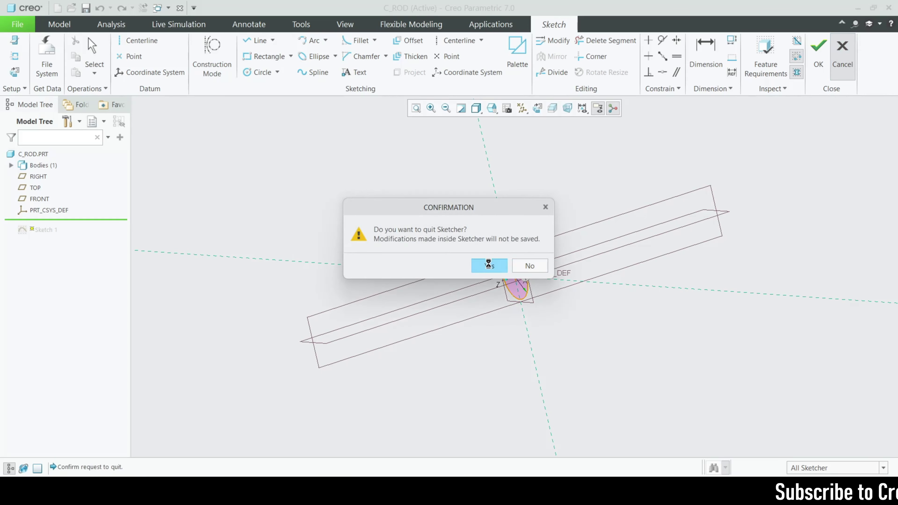
pyautogui.click(488, 264)
# Step: Review the depth settings of the rod's Extrude 1 and leave the definition without changes
pyautogui.click(50, 233)
pyautogui.click(69, 169)
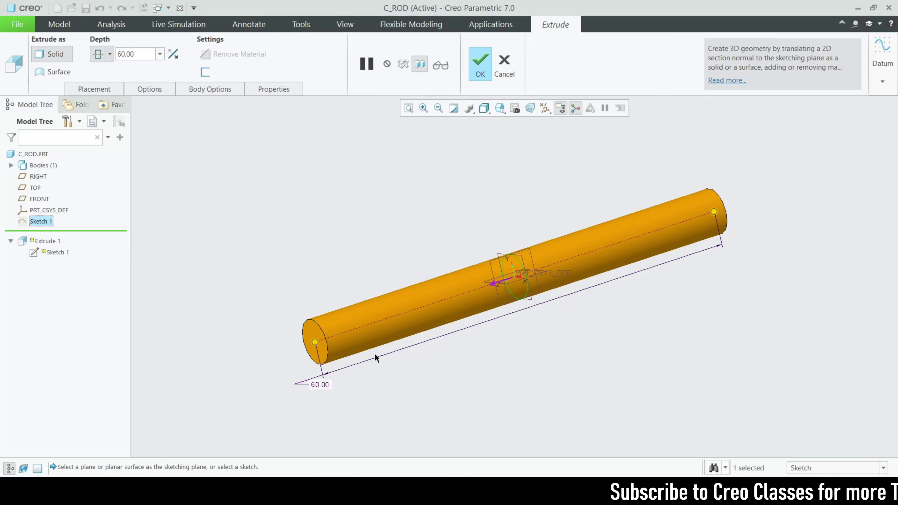
pyautogui.click(513, 68)
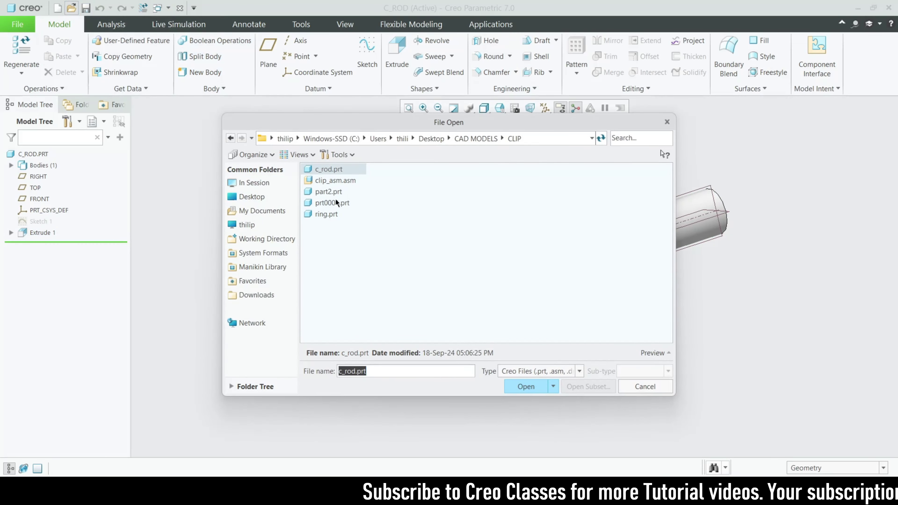
# Step: Open prt0001.prt and measure the distance between the blind end faces of the two lug holes
pyautogui.doubleClick(336, 203)
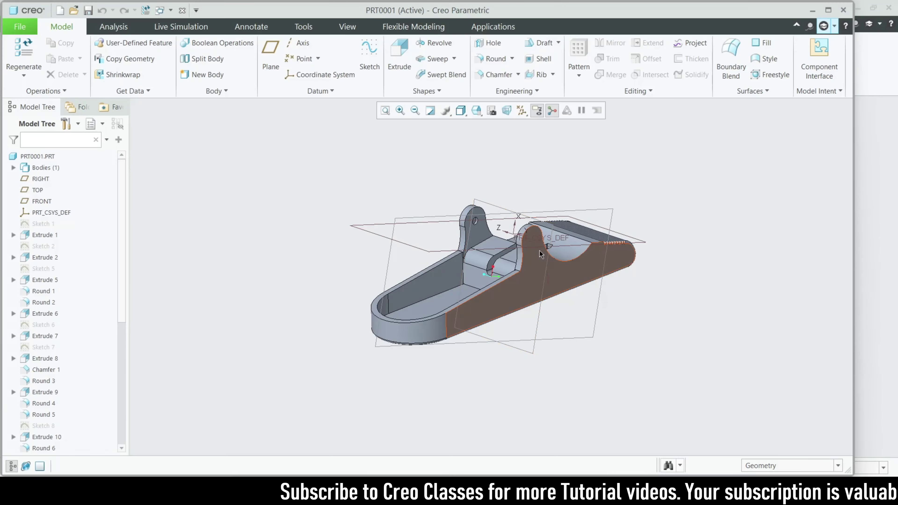
pyautogui.scroll(-8, 398, 204)
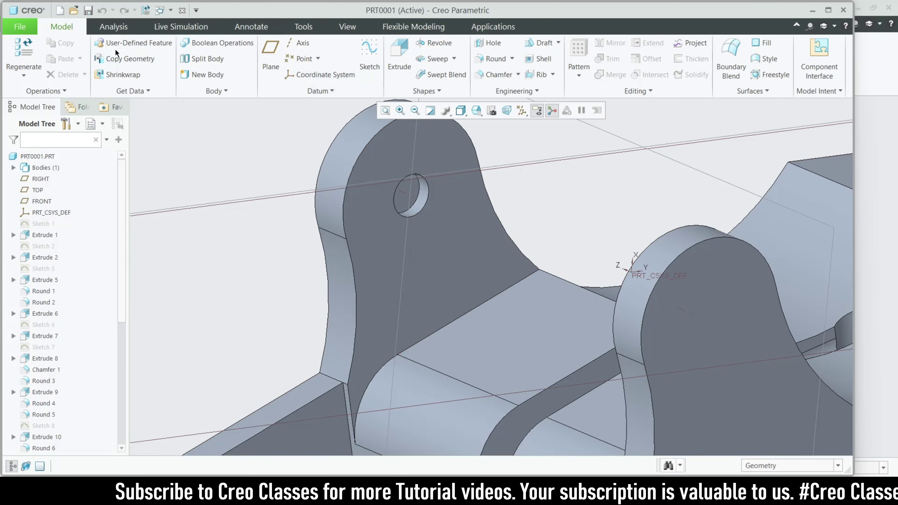
pyautogui.click(113, 28)
pyautogui.click(348, 81)
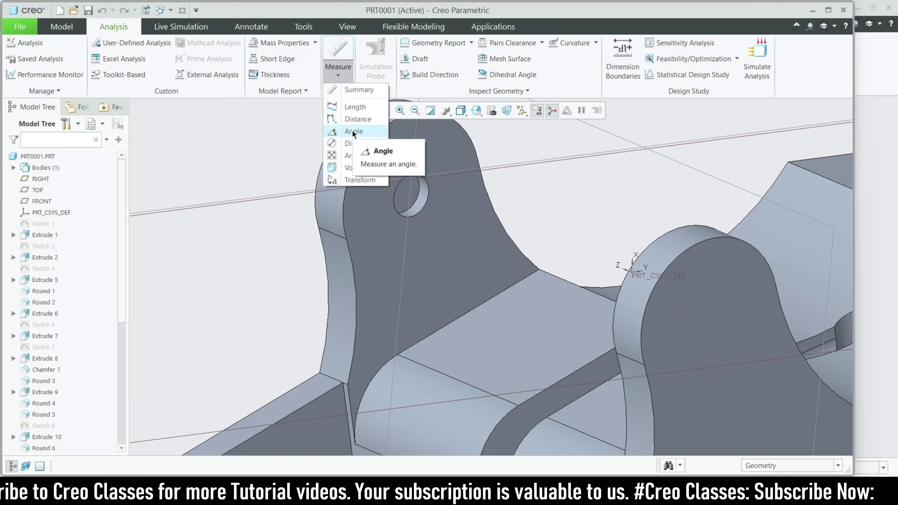
pyautogui.click(358, 120)
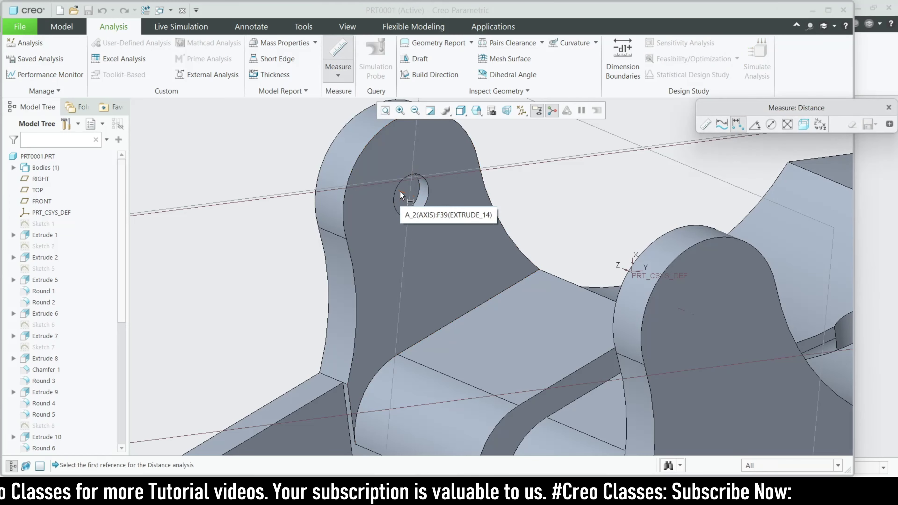
pyautogui.click(403, 204)
pyautogui.moveTo(403, 203); pyautogui.dragTo(661, 262, button='middle')
pyautogui.click(661, 263)
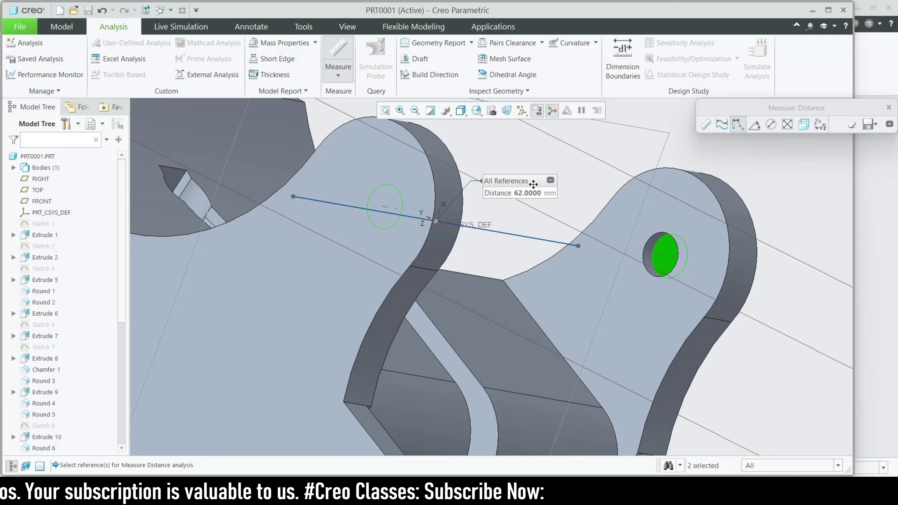
pyautogui.click(550, 181)
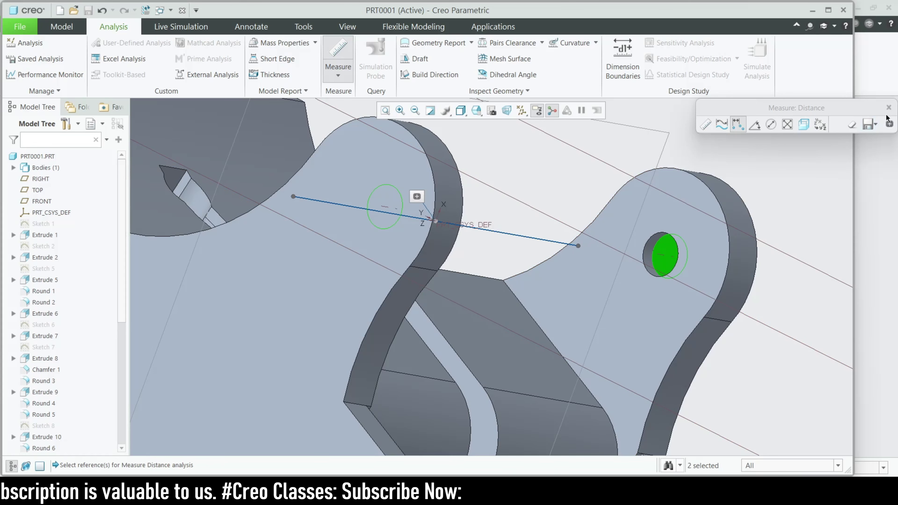
pyautogui.click(888, 108)
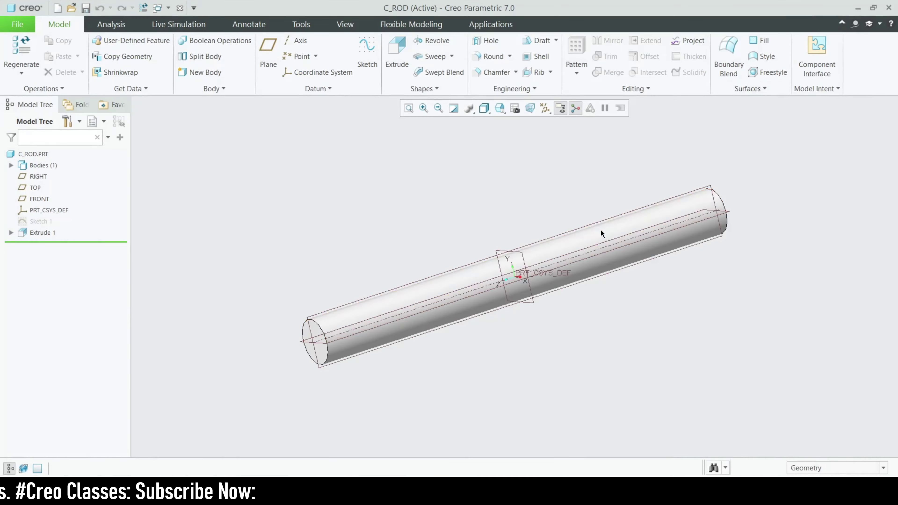
# Step: Redefine the rod's extrusion in C_ROD with a symmetric depth of 62 mm
pyautogui.click(601, 231)
pyautogui.click(618, 172)
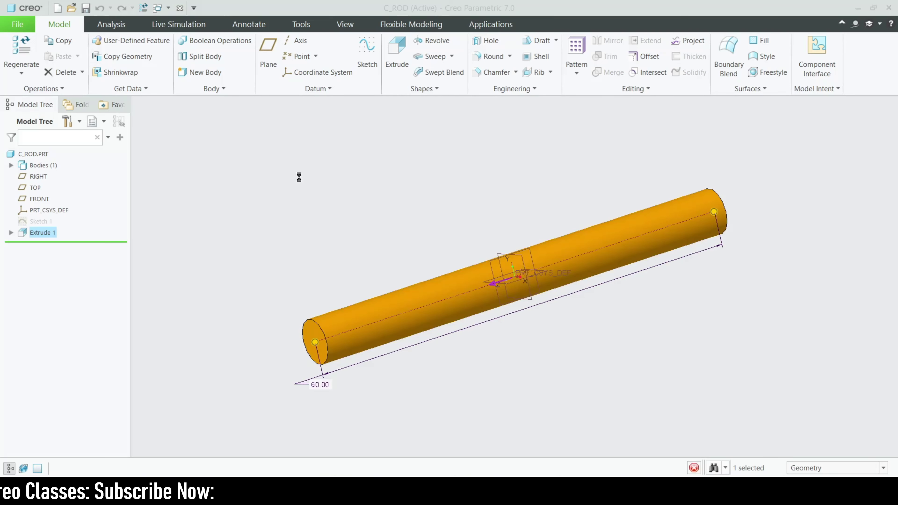
pyautogui.write('62')
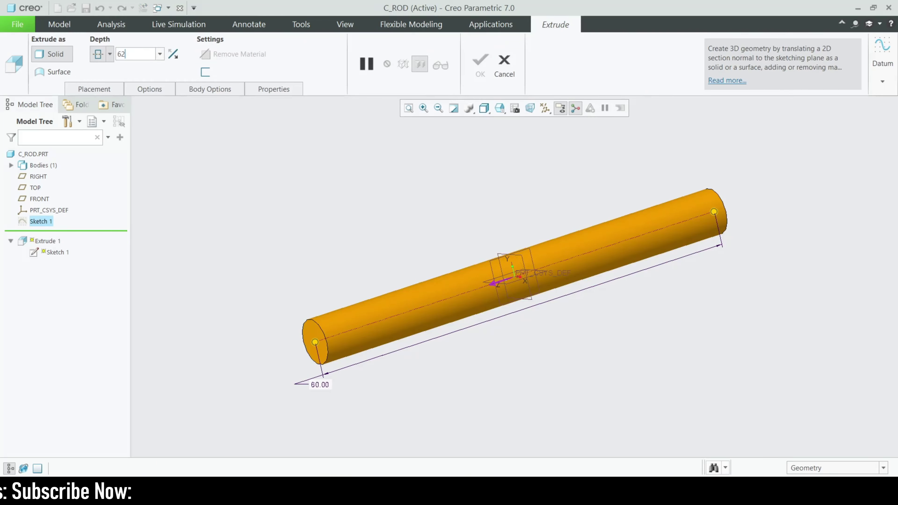
pyautogui.press('Return')
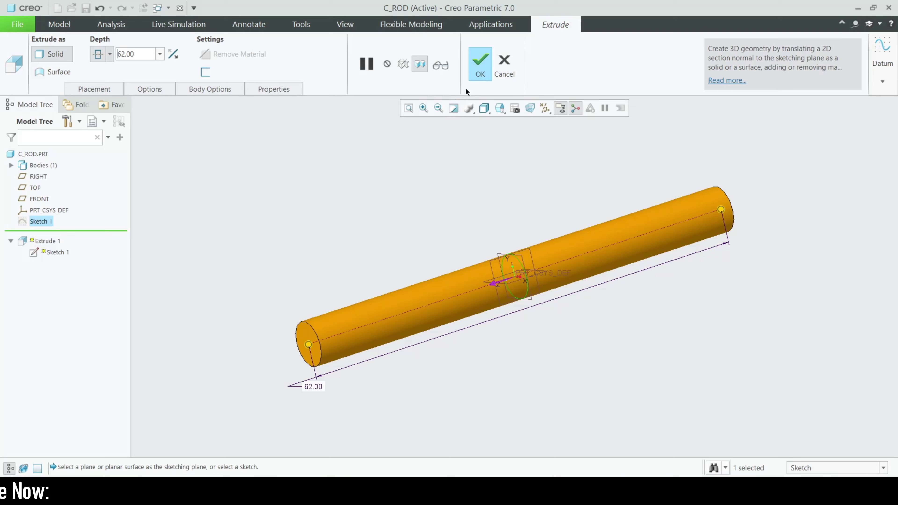
pyautogui.click(484, 64)
pyautogui.moveTo(459, 242)
pyautogui.mouseDown(button='middle')
pyautogui.moveTo(489, 214)
pyautogui.moveTo(452, 230)
pyautogui.mouseUp(button='middle')
# Step: Switch to the ASM0001 window, open clip_asm.asm from the CLIP folder, and inspect the rod between the lugs
pyautogui.click(156, 9)
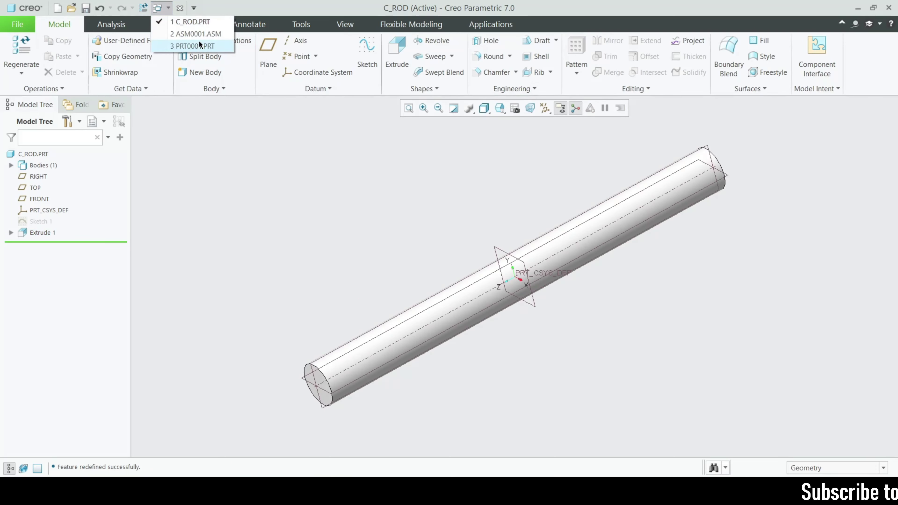
pyautogui.click(207, 34)
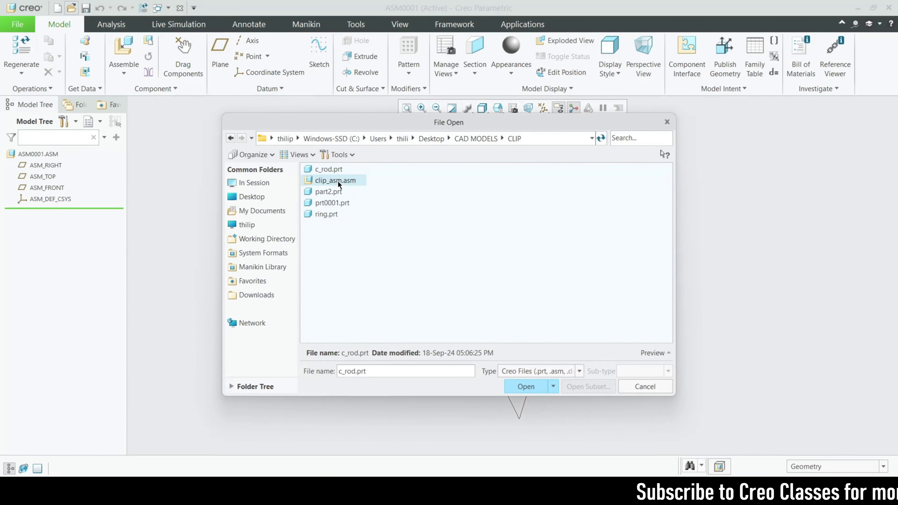
pyautogui.doubleClick(337, 182)
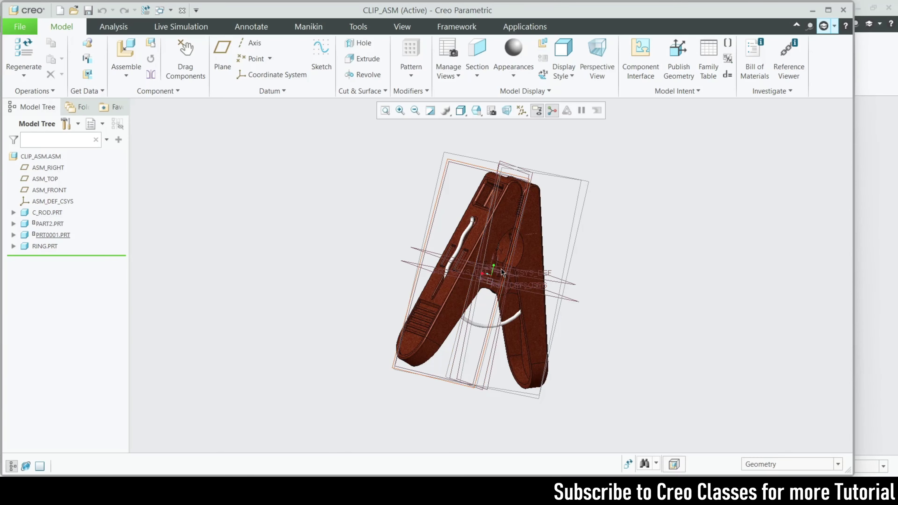
pyautogui.scroll(-3, 497, 276)
pyautogui.moveTo(497, 276); pyautogui.dragTo(471, 248, button='middle')
pyautogui.scroll(3, 471, 249)
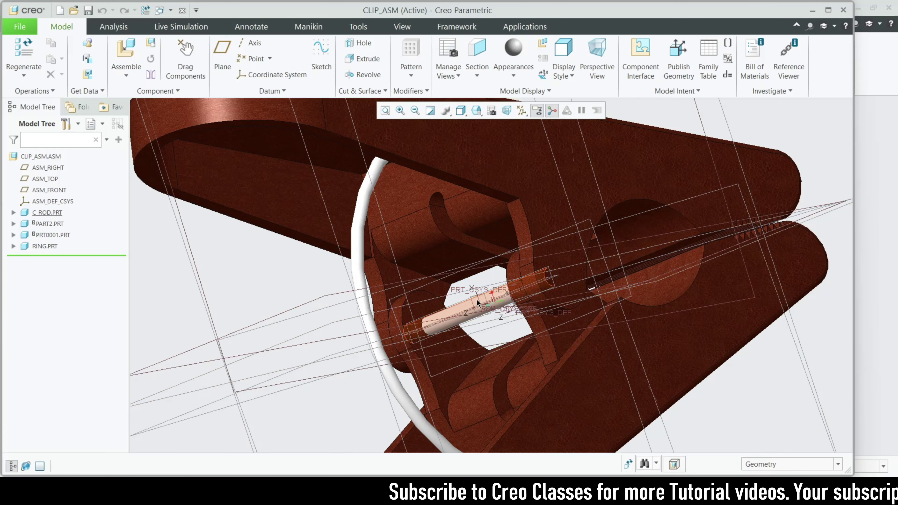
# Step: Open the rod's part window from the clip assembly, check the rod, and return to the CLIP_ASM window
pyautogui.click(469, 309)
pyautogui.click(483, 242)
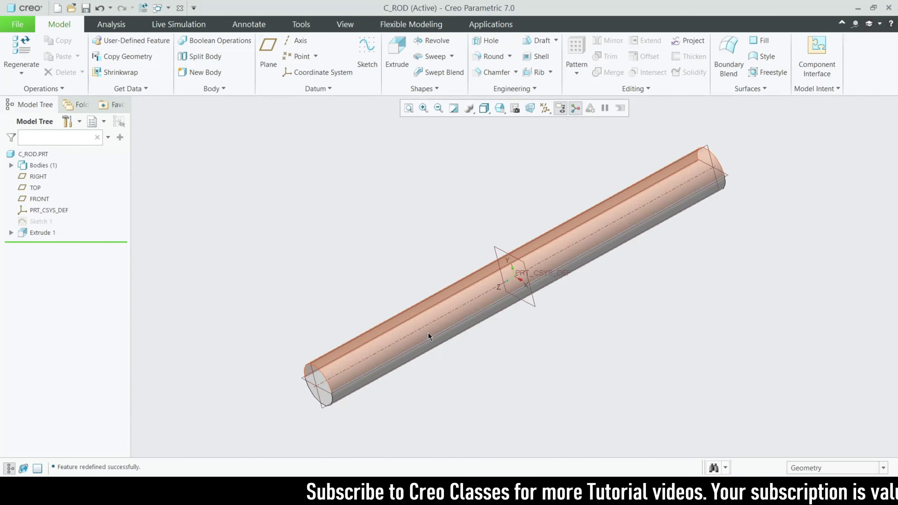
pyautogui.click(168, 8)
pyautogui.click(177, 33)
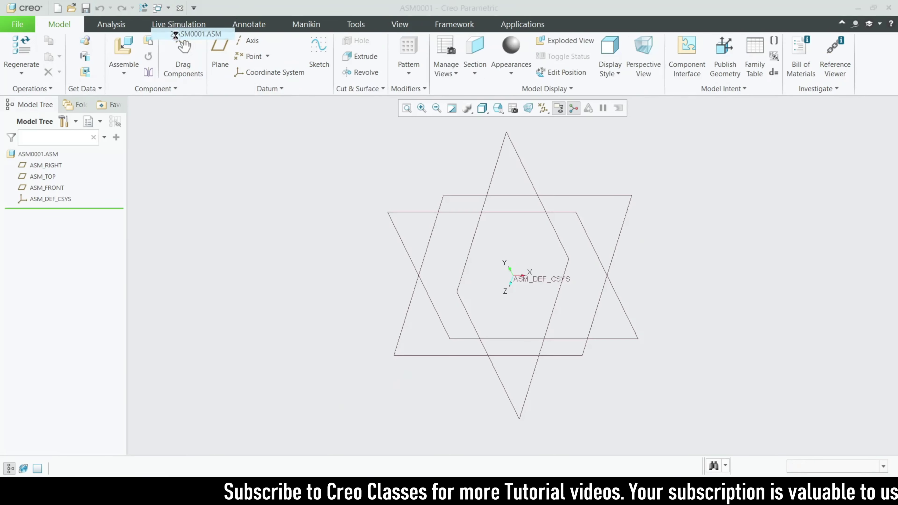
pyautogui.click(168, 8)
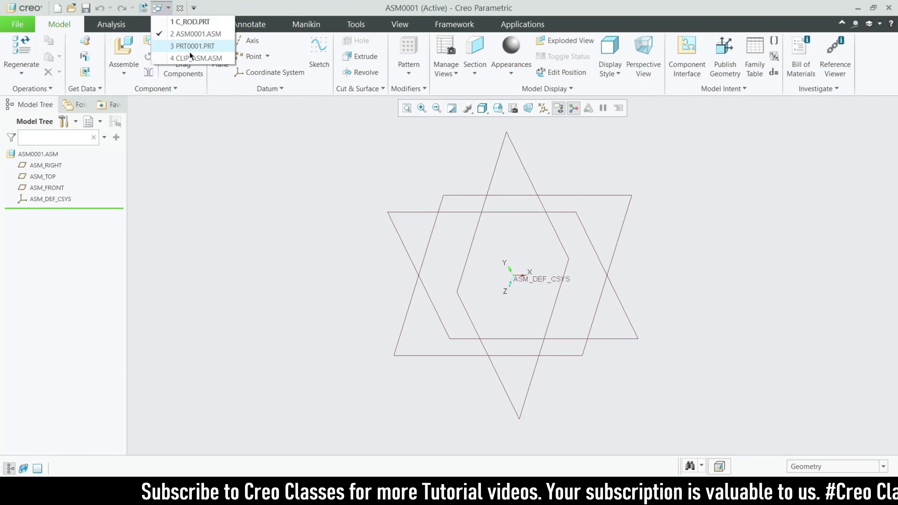
pyautogui.click(180, 57)
# Step: Review the Default placement of C_ROD in the clip assembly and close its definition
pyautogui.click(47, 239)
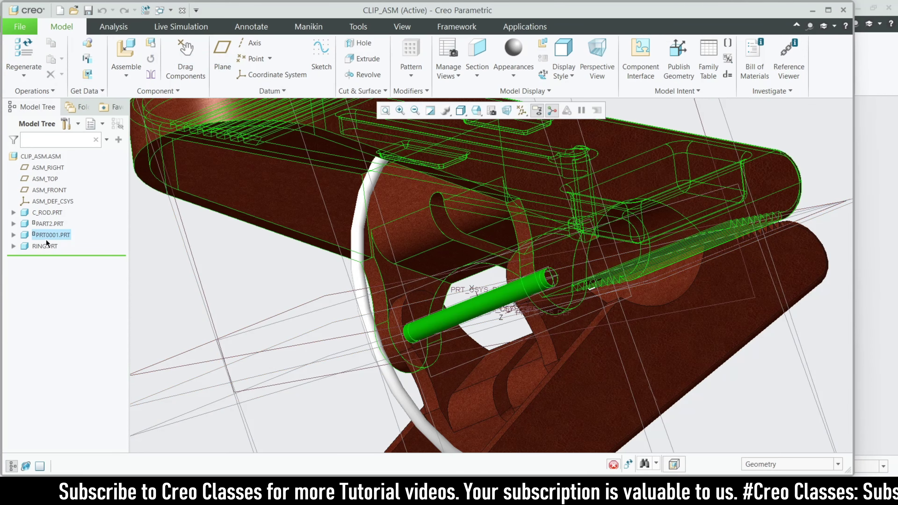
pyautogui.click(46, 212)
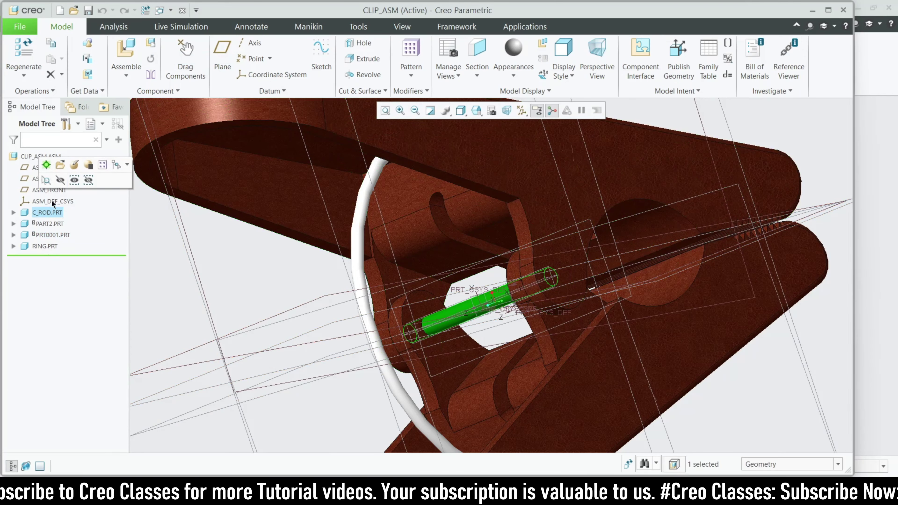
pyautogui.click(74, 165)
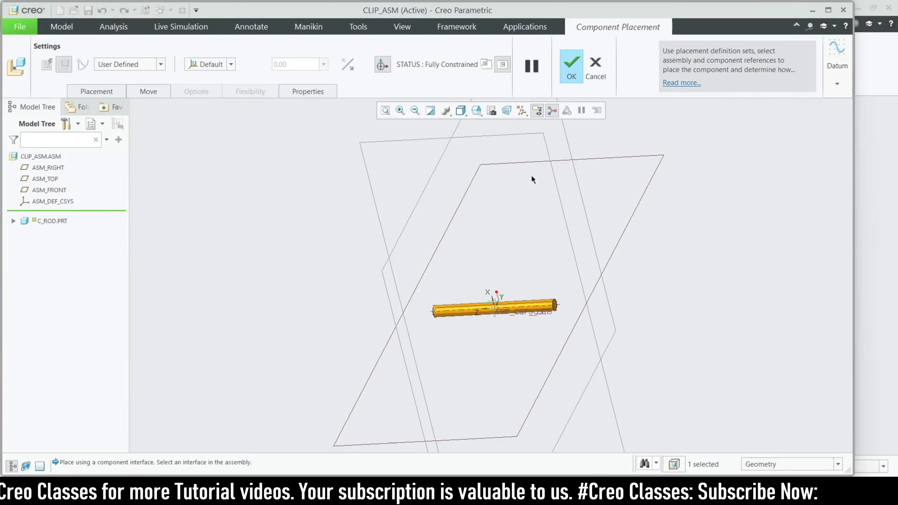
pyautogui.click(581, 74)
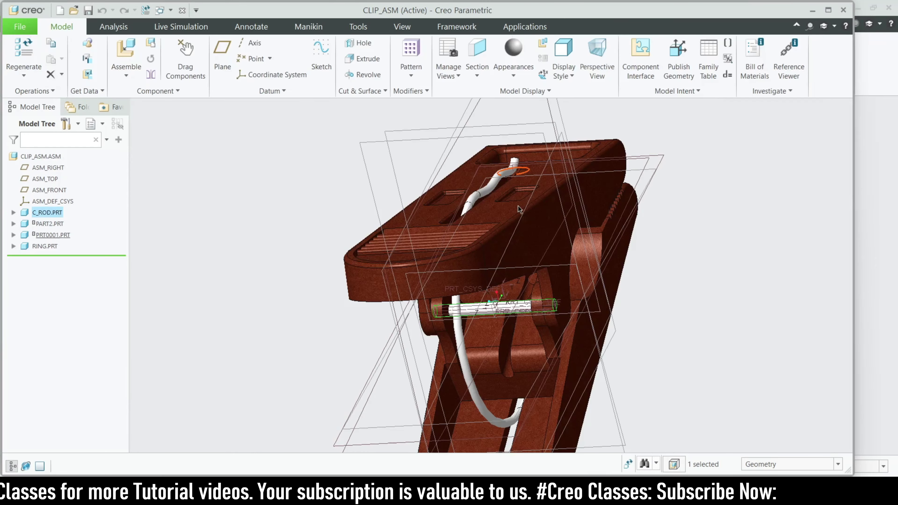
# Step: Redefine PART2's Pin connection to the rod, setting the translation distance offset to 2 mm
pyautogui.click(51, 223)
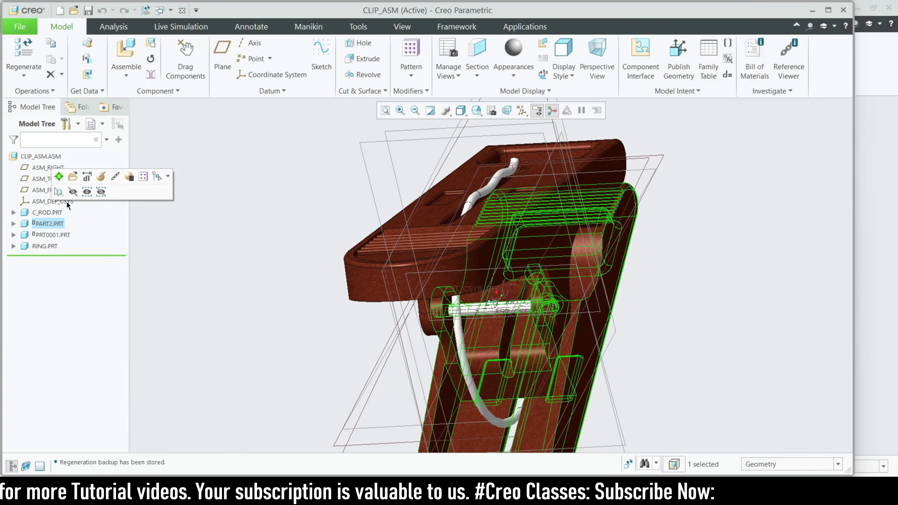
pyautogui.click(101, 177)
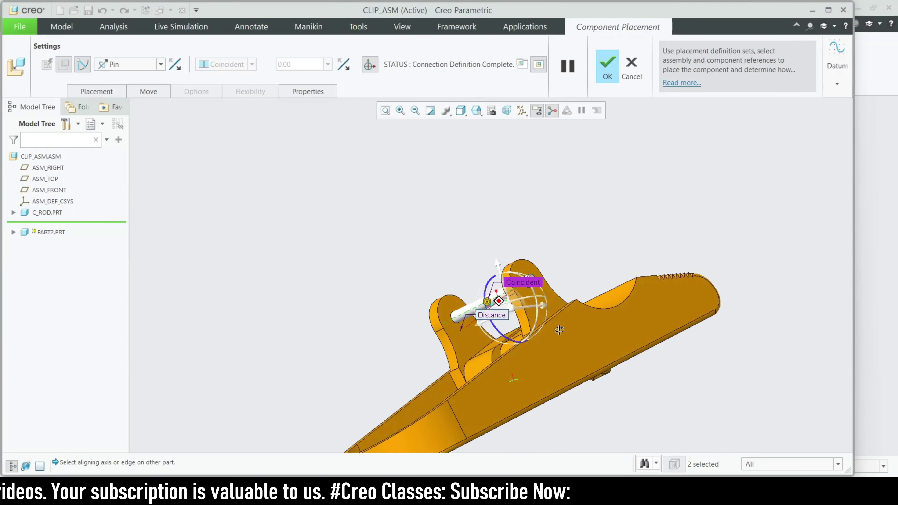
pyautogui.moveTo(560, 330); pyautogui.dragTo(599, 329, button='middle')
pyautogui.scroll(-4, 523, 303)
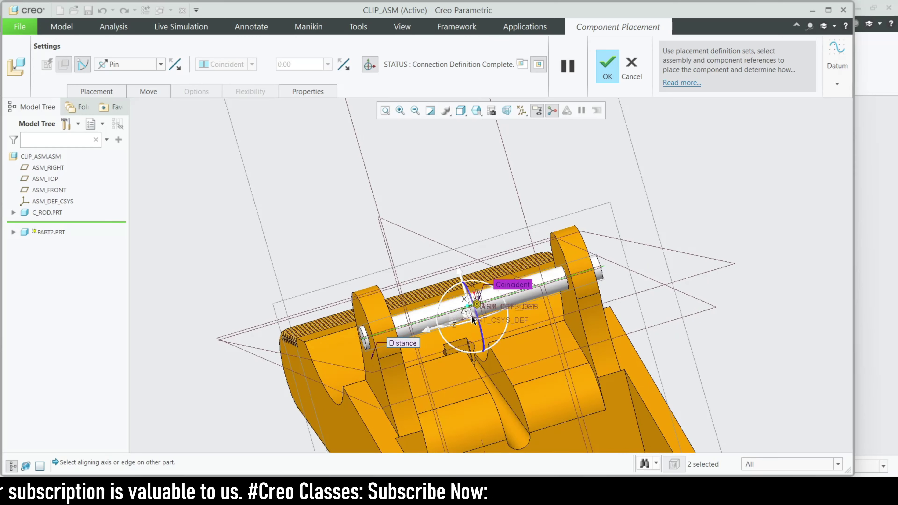
pyautogui.moveTo(464, 302); pyautogui.dragTo(435, 282, button='middle')
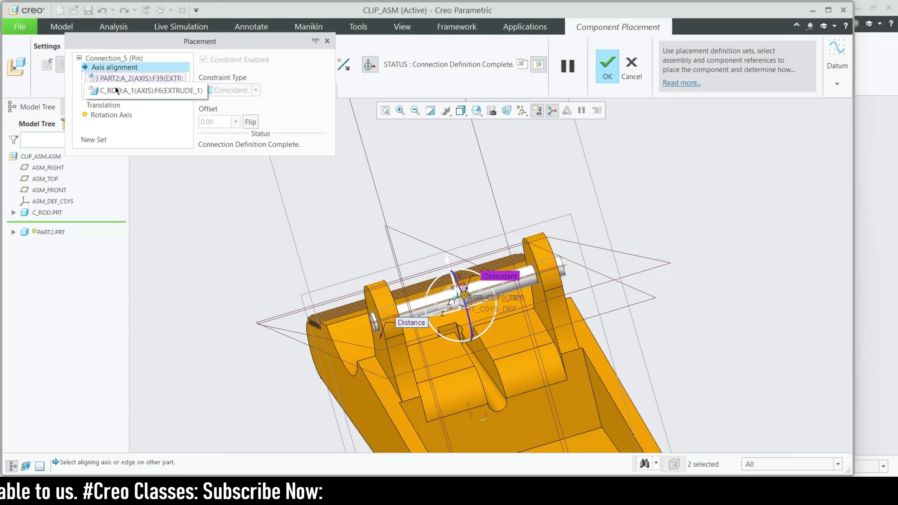
pyautogui.click(103, 105)
pyautogui.moveTo(203, 123); pyautogui.dragTo(220, 122)
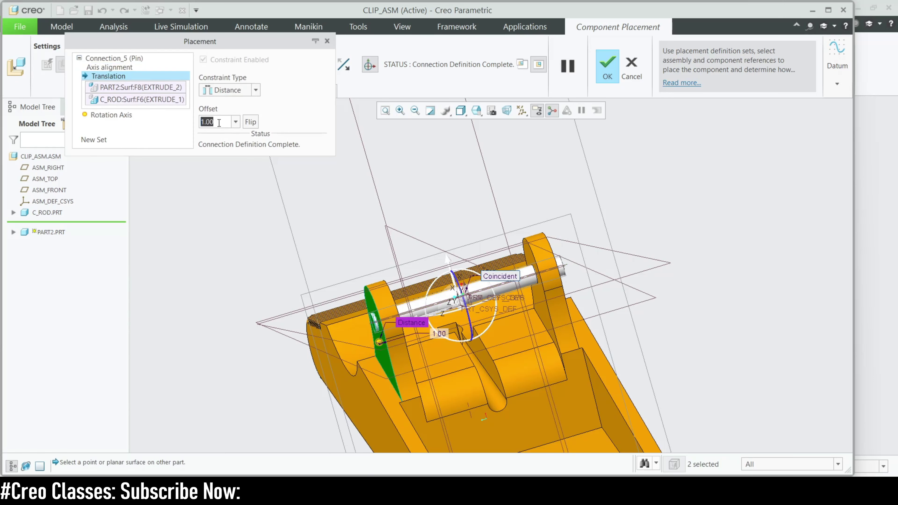
pyautogui.write('2')
pyautogui.press('Return')
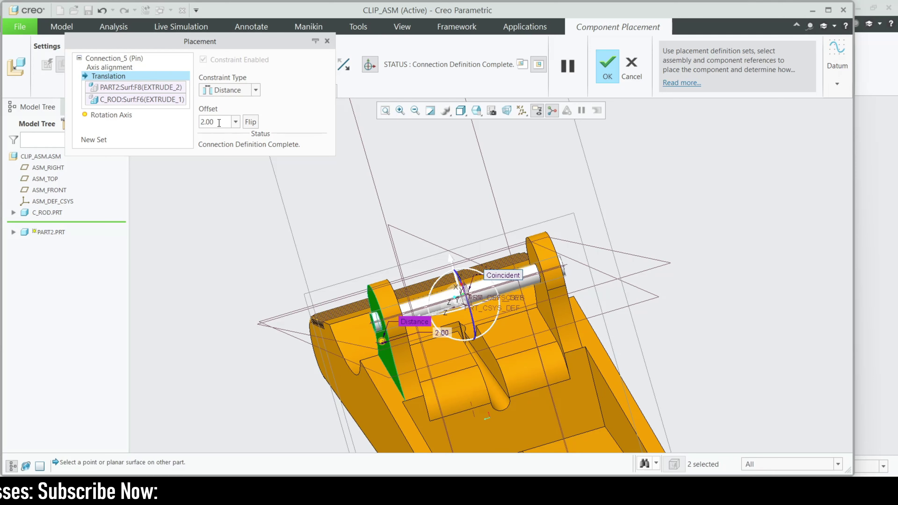
pyautogui.moveTo(509, 222); pyautogui.dragTo(529, 194, button='middle')
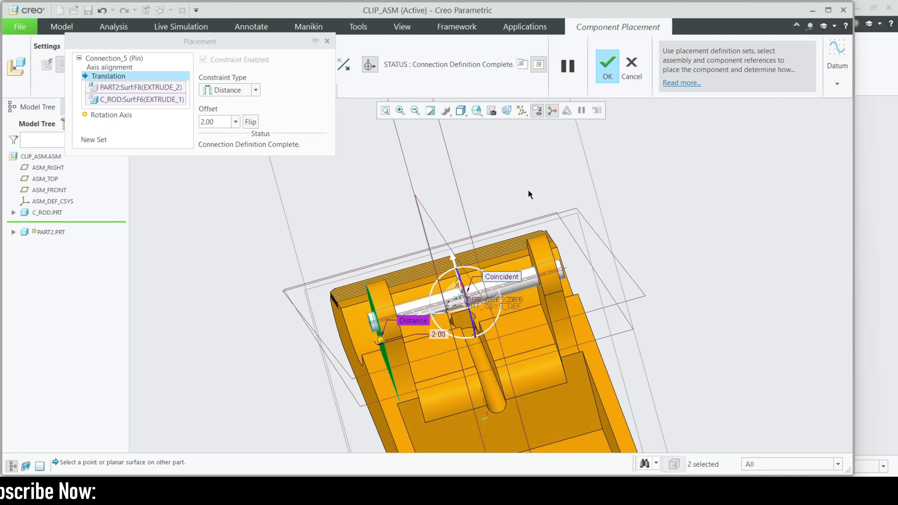
pyautogui.click(607, 68)
# Step: Edit PRT0001's definition in the clip assembly and open the Translation constraint of its Pin connection
pyautogui.click(53, 235)
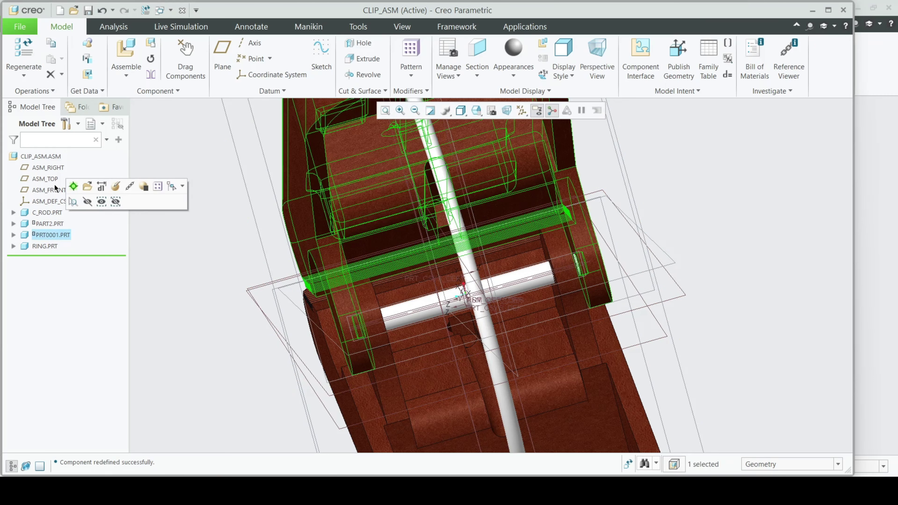
pyautogui.click(115, 186)
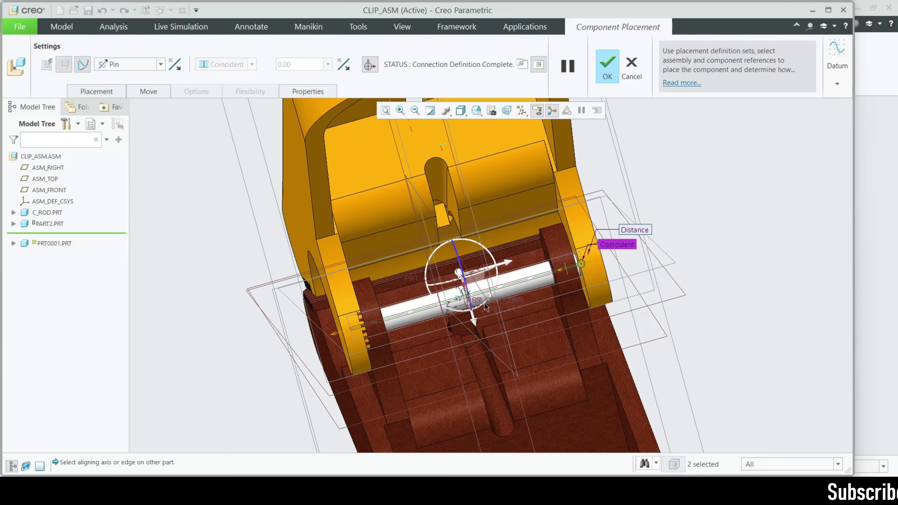
pyautogui.moveTo(484, 302); pyautogui.dragTo(507, 286, button='middle')
pyautogui.scroll(-3, 369, 294)
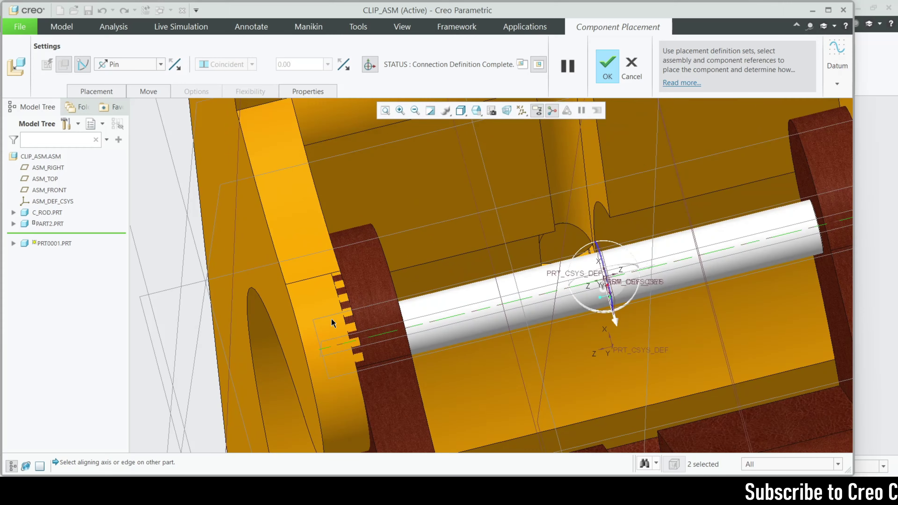
pyautogui.scroll(2, 336, 290)
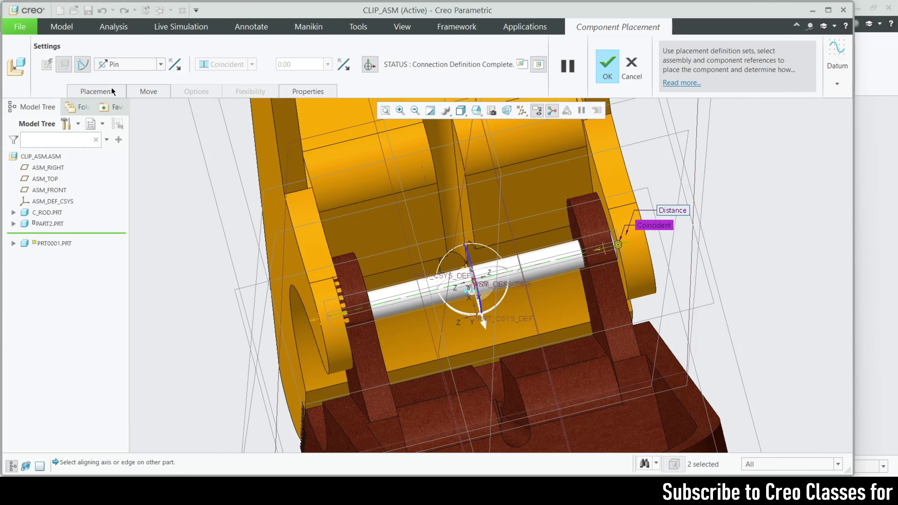
pyautogui.click(96, 92)
pyautogui.click(103, 105)
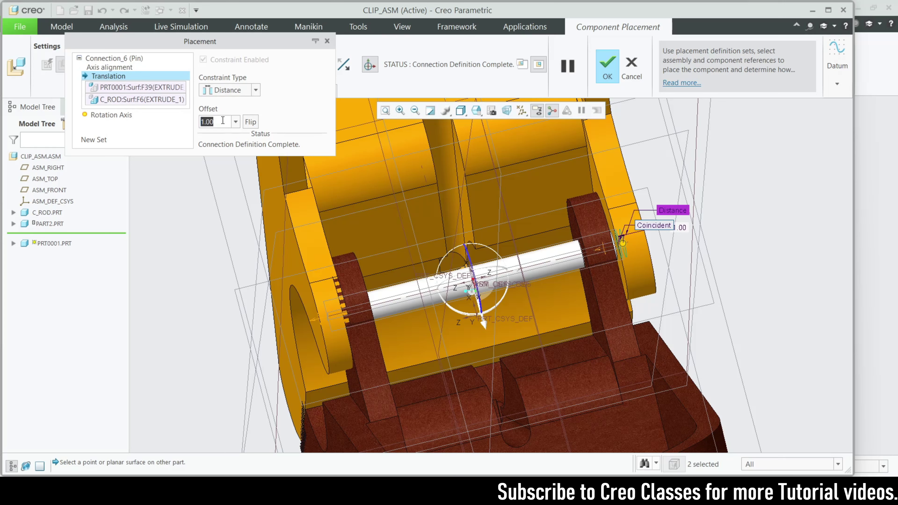
# Step: Try a translation offset of 2 mm for PRT0001, and slide it along the rod to an offset of 0.10 mm
pyautogui.write('2')
pyautogui.press('Return')
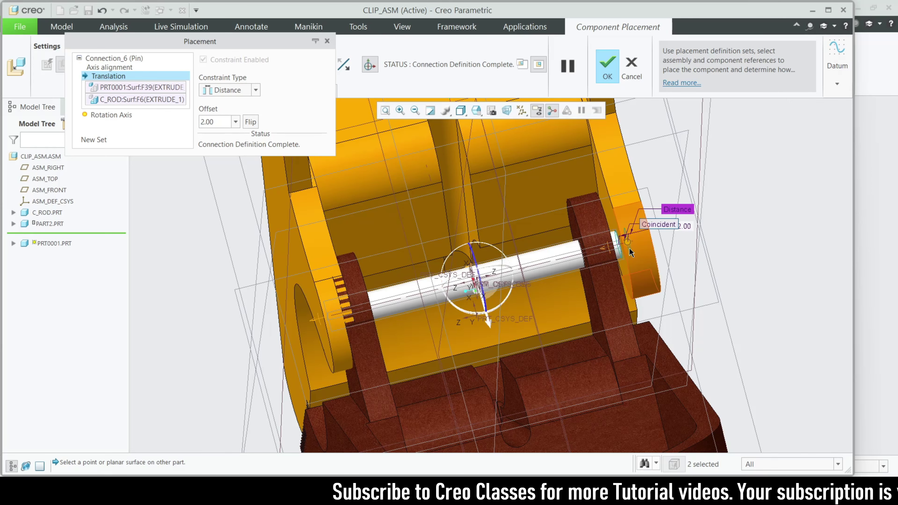
pyautogui.scroll(-2, 630, 246)
pyautogui.moveTo(623, 241); pyautogui.dragTo(615, 244)
pyautogui.moveTo(616, 244); pyautogui.dragTo(636, 273, button='middle')
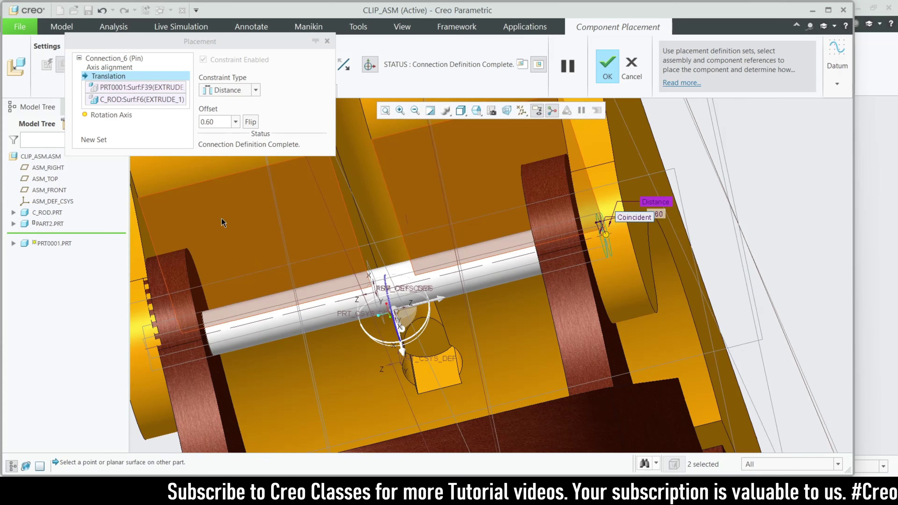
pyautogui.scroll(2, 559, 257)
pyautogui.scroll(-2, 548, 263)
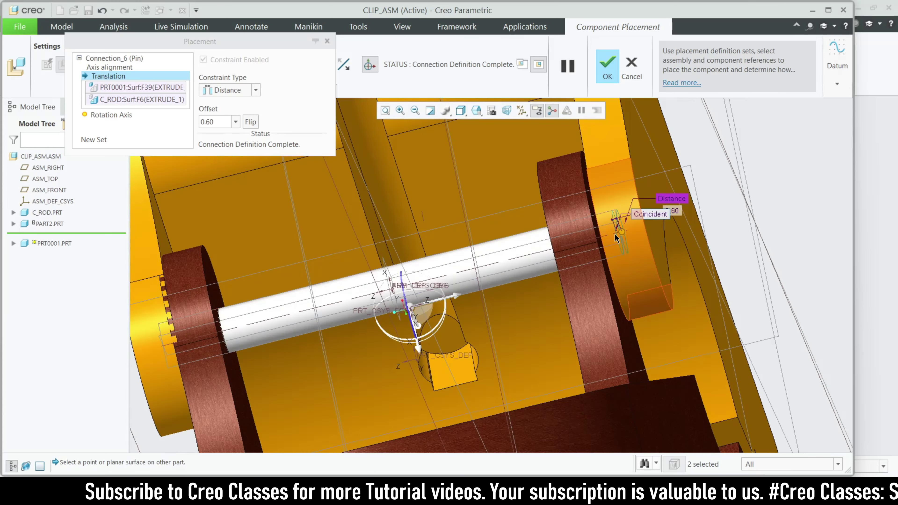
pyautogui.moveTo(622, 233); pyautogui.dragTo(616, 232)
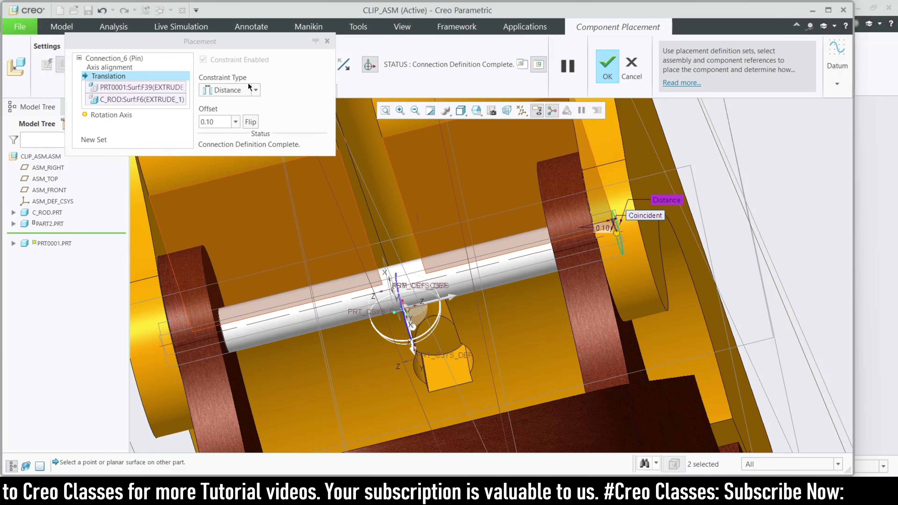
# Step: Remove both translation references of PRT0001's Pin connection and move the handle away from the rod to expose its lug holes
pyautogui.rightClick(155, 91)
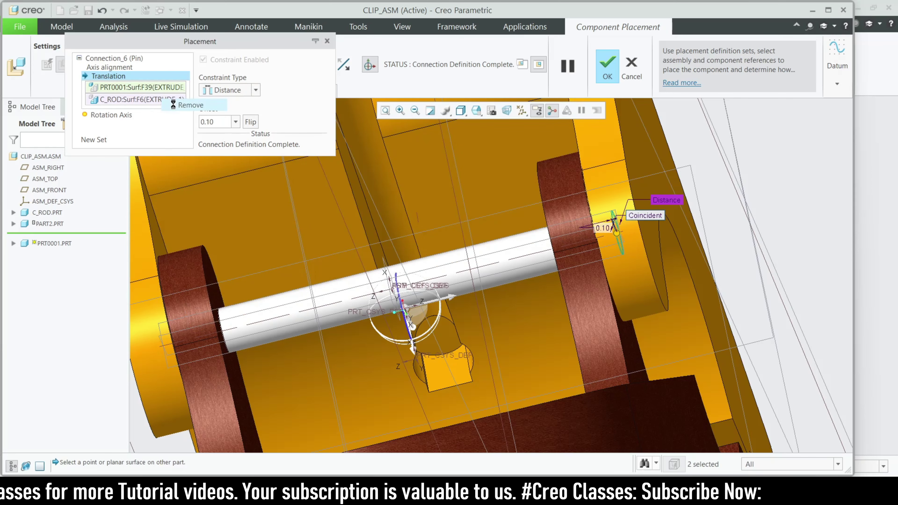
pyautogui.click(173, 104)
pyautogui.click(177, 104)
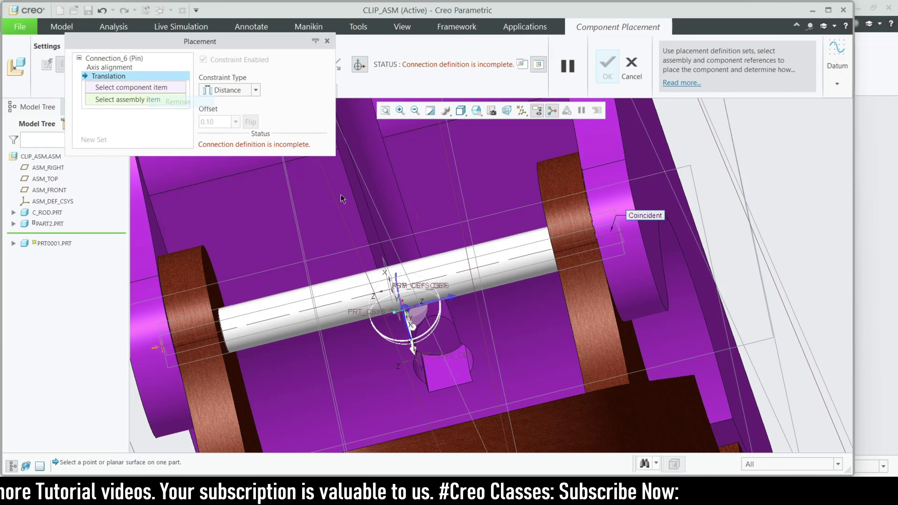
pyautogui.scroll(4, 576, 283)
pyautogui.moveTo(587, 315); pyautogui.dragTo(566, 283, button='middle')
pyautogui.scroll(-2, 566, 282)
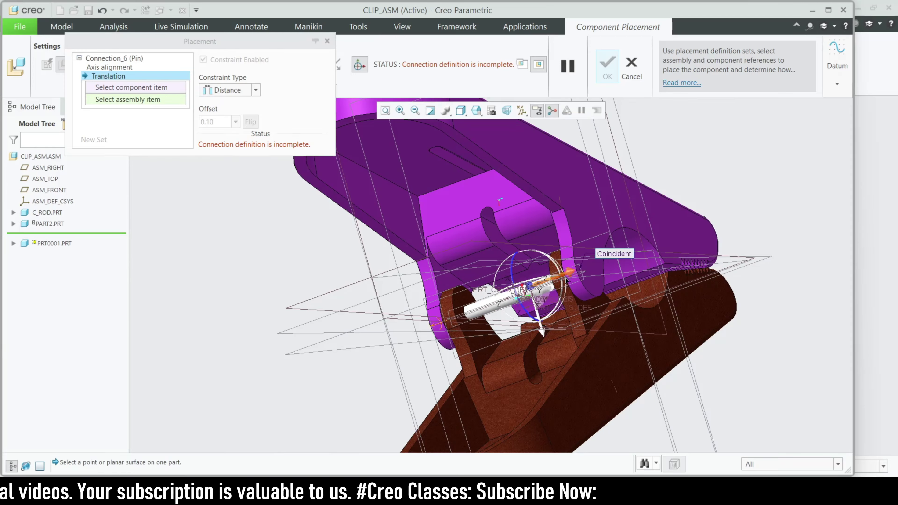
pyautogui.moveTo(568, 277); pyautogui.dragTo(318, 311)
pyautogui.scroll(3, 318, 311)
pyautogui.moveTo(318, 311); pyautogui.dragTo(433, 285, button='middle')
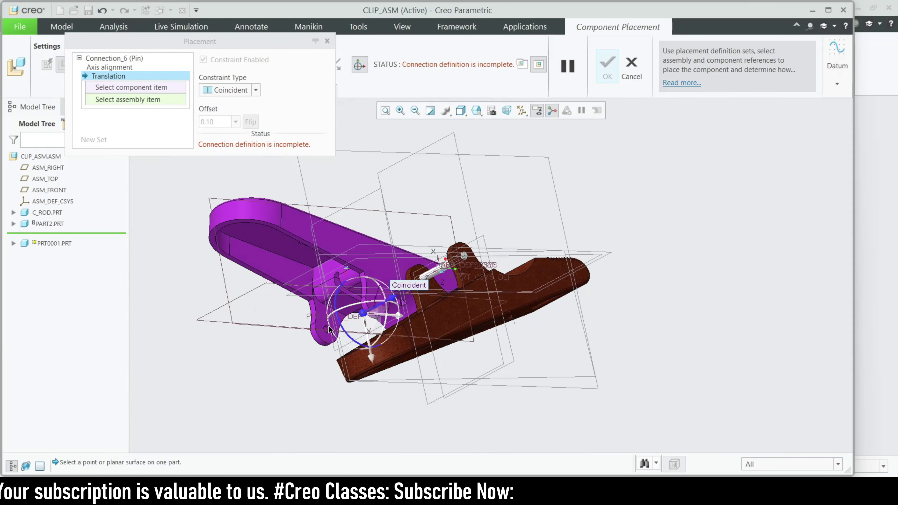
# Step: Reference the translation to the bottom face of PRT0001's lug hole and C_ROD's end face with a 0.10 mm distance, and accept the placement
pyautogui.scroll(-5, 331, 335)
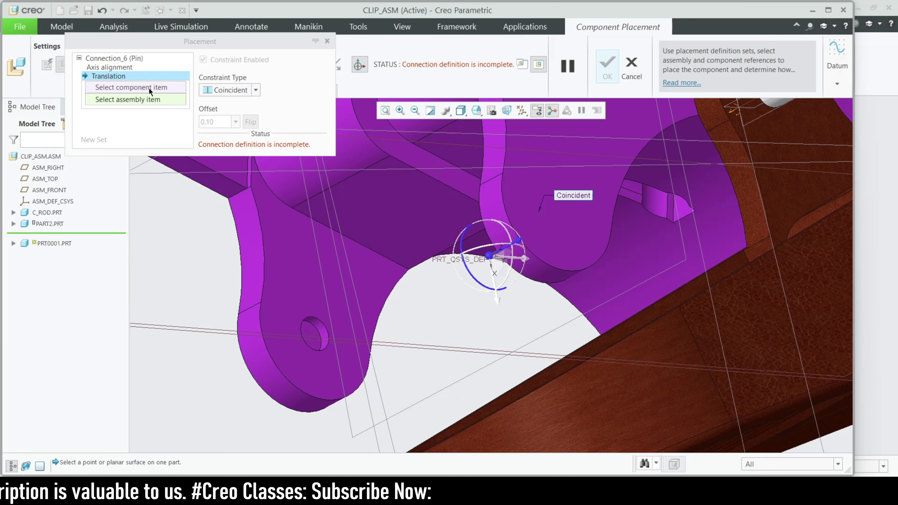
pyautogui.click(311, 333)
pyautogui.scroll(-3, 307, 334)
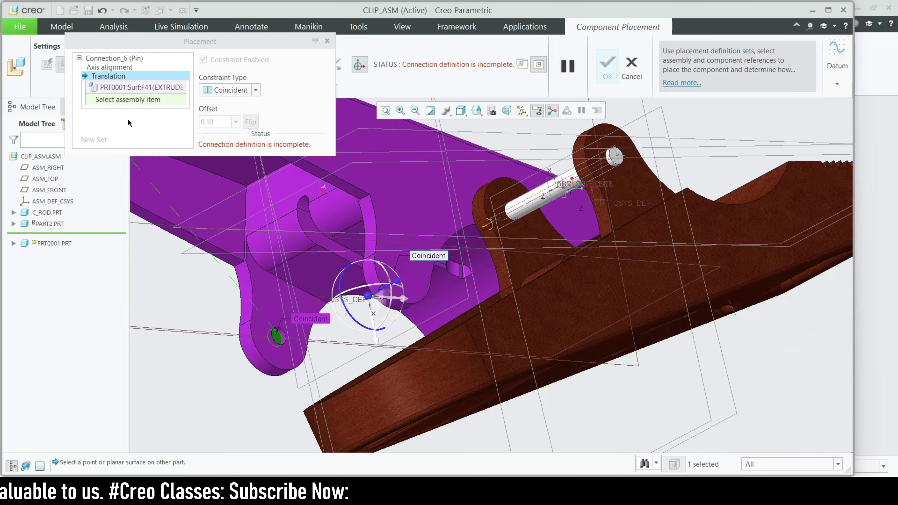
pyautogui.scroll(3, 433, 421)
pyautogui.moveTo(453, 381); pyautogui.dragTo(513, 301, button='middle')
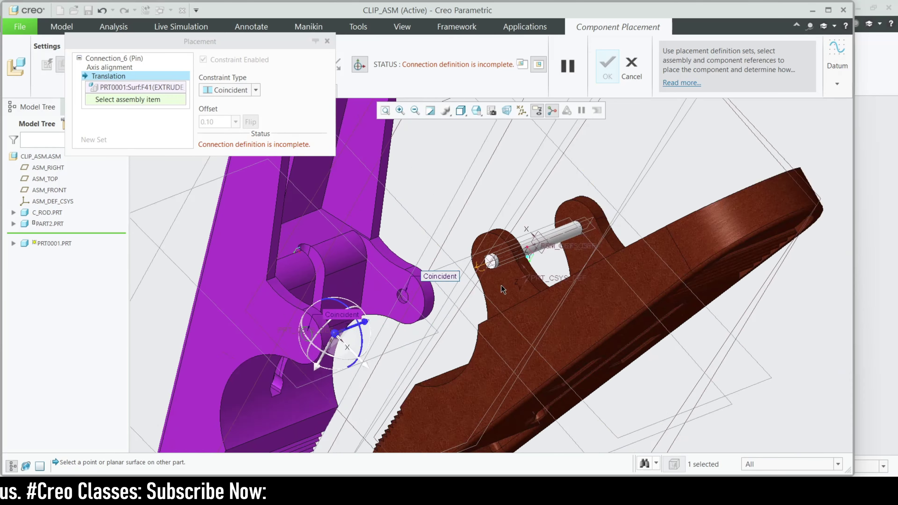
pyautogui.scroll(-6, 498, 266)
pyautogui.click(478, 255)
pyautogui.scroll(-4, 478, 256)
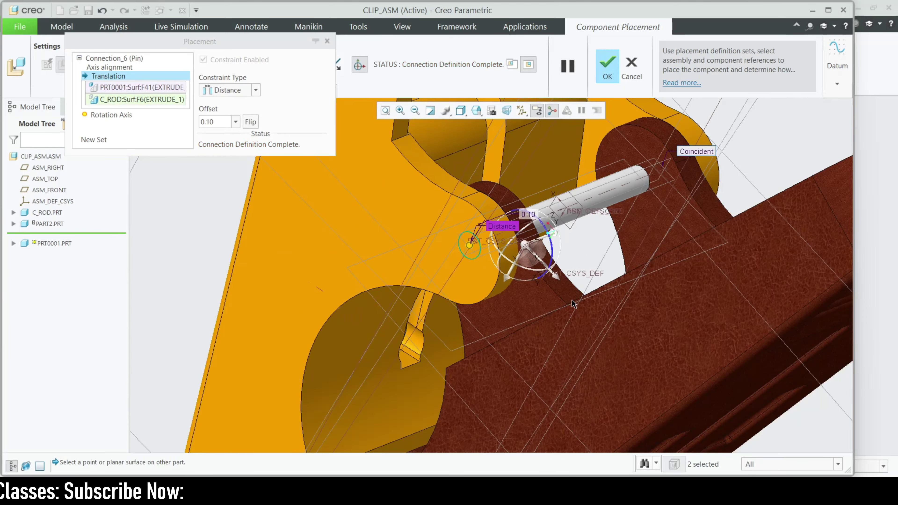
pyautogui.moveTo(574, 304); pyautogui.dragTo(547, 325, button='middle')
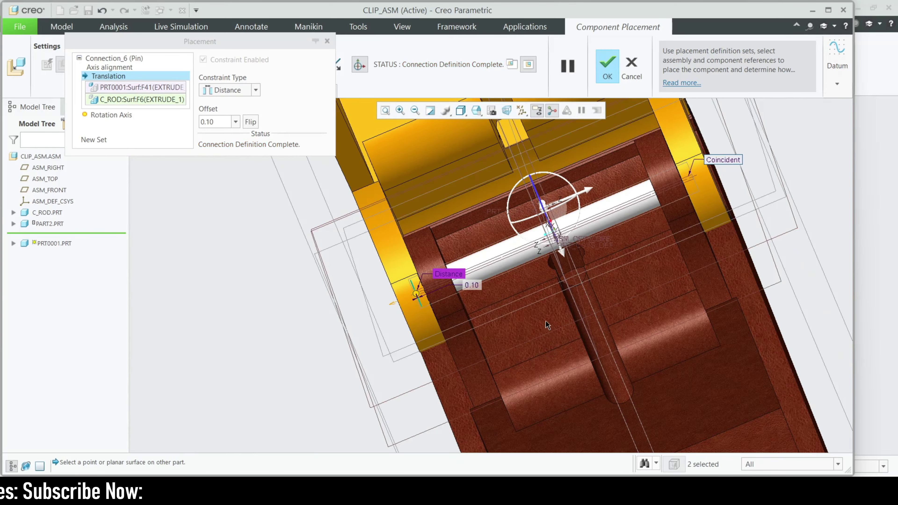
pyautogui.click(608, 65)
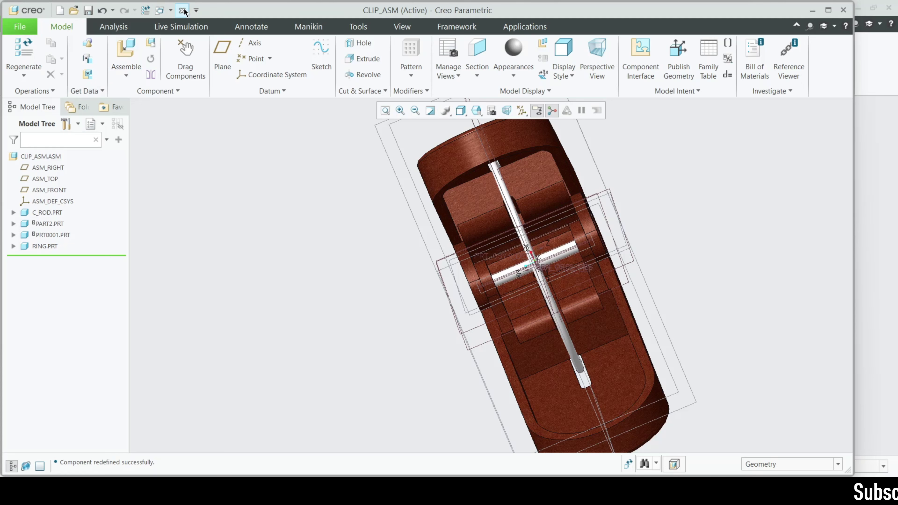
# Step: Regenerate the clip assembly and save it
pyautogui.click(88, 13)
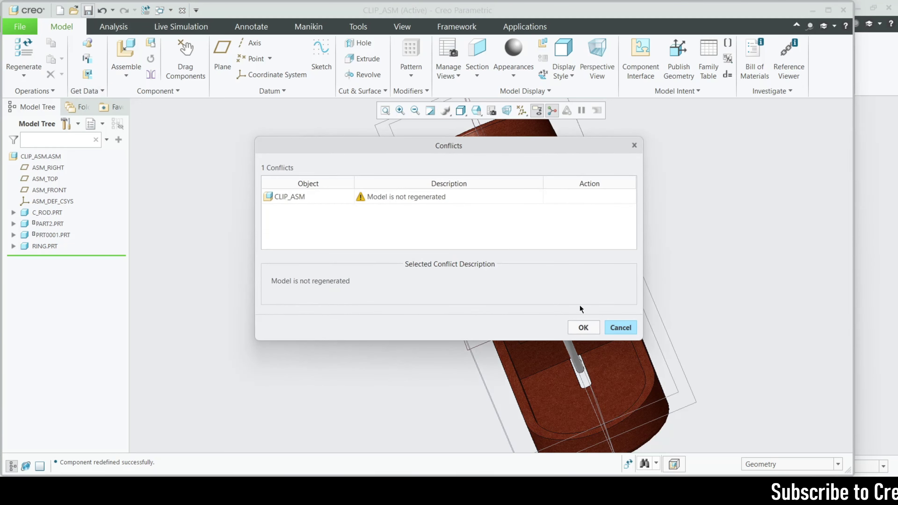
pyautogui.click(620, 327)
pyautogui.click(24, 56)
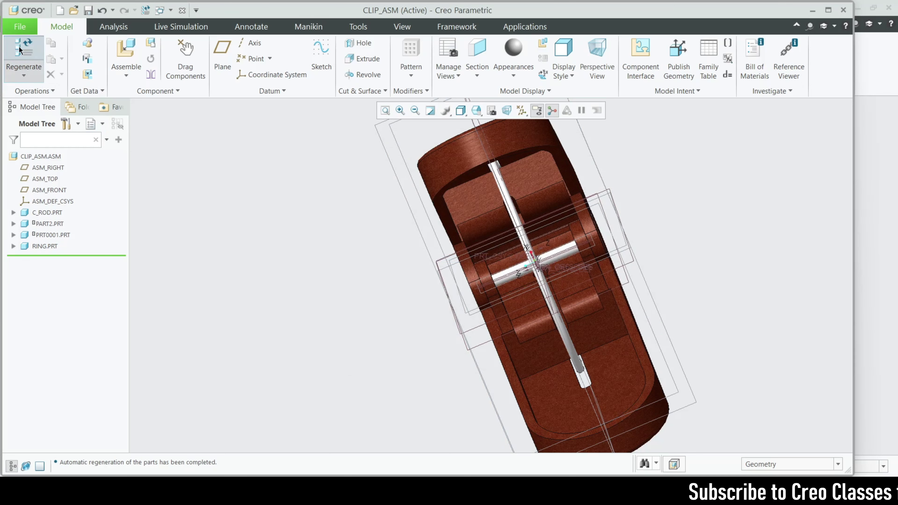
# Step: Close the C_ROD and PRT0001 windows and return to the empty ASM0001 assembly
pyautogui.click(170, 10)
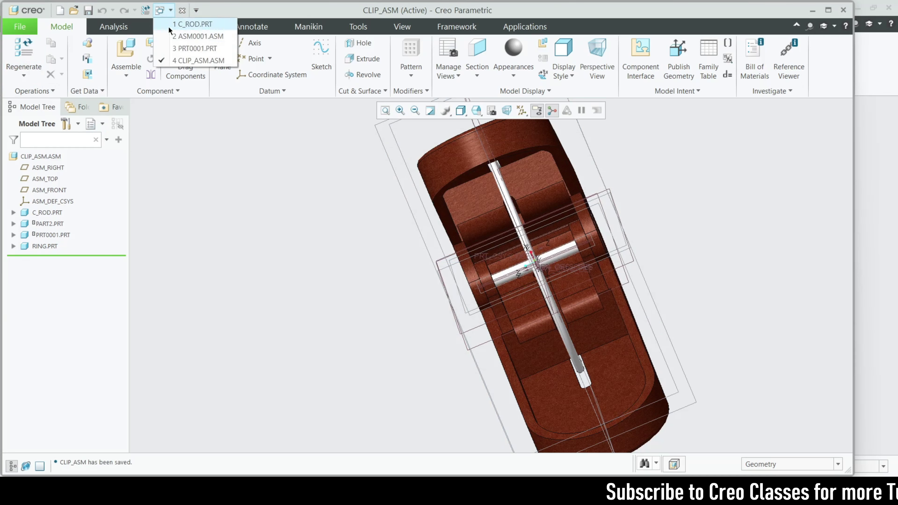
pyautogui.click(198, 24)
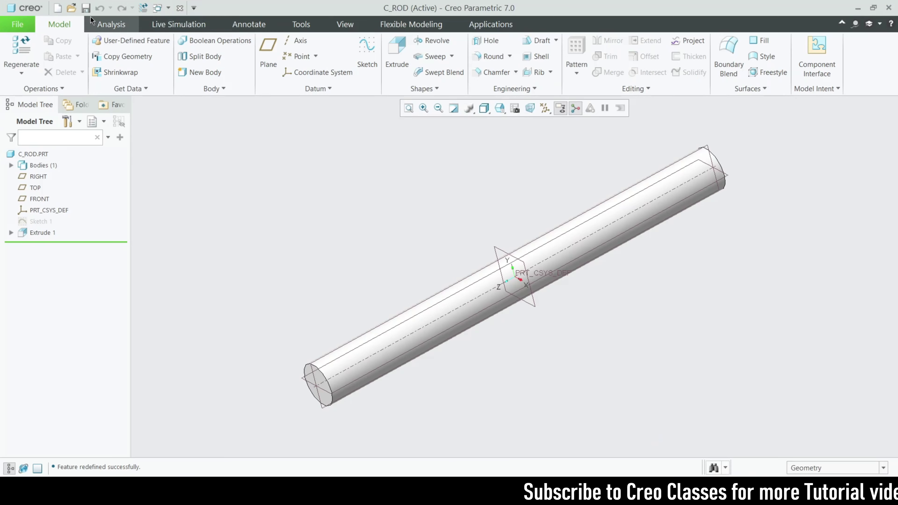
pyautogui.click(181, 10)
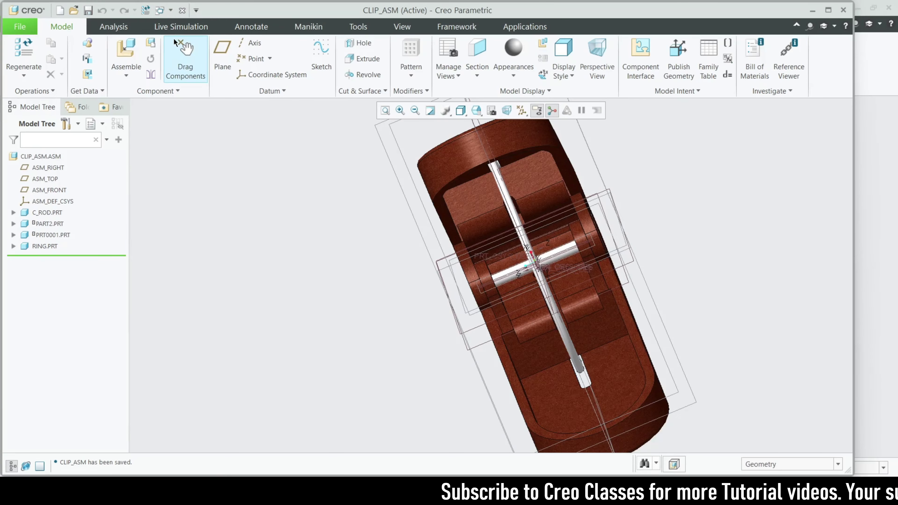
pyautogui.click(170, 10)
pyautogui.click(183, 32)
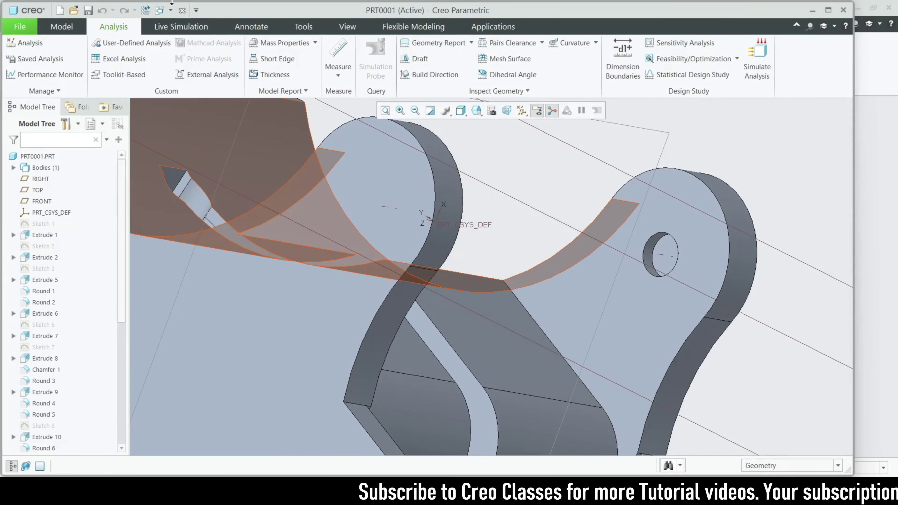
pyautogui.click(181, 10)
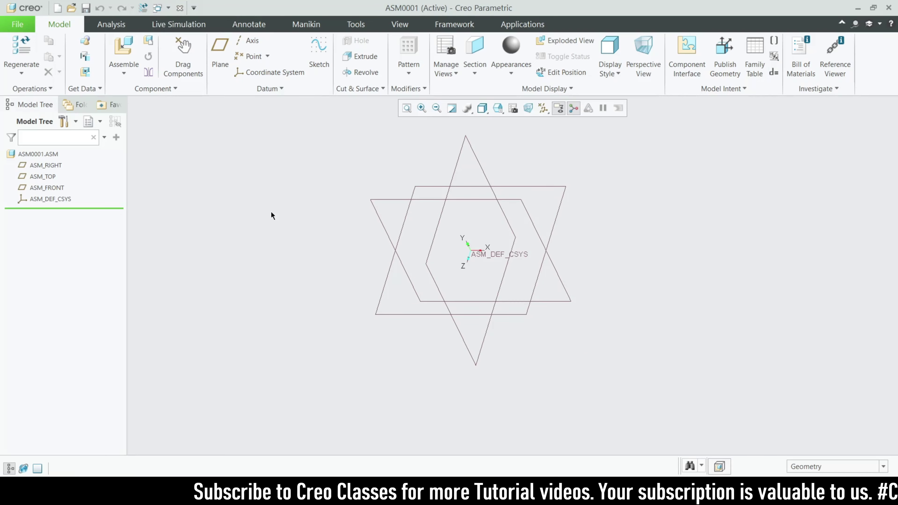
pyautogui.scroll(2, 428, 171)
pyautogui.scroll(1, 427, 171)
pyautogui.scroll(-1, 427, 172)
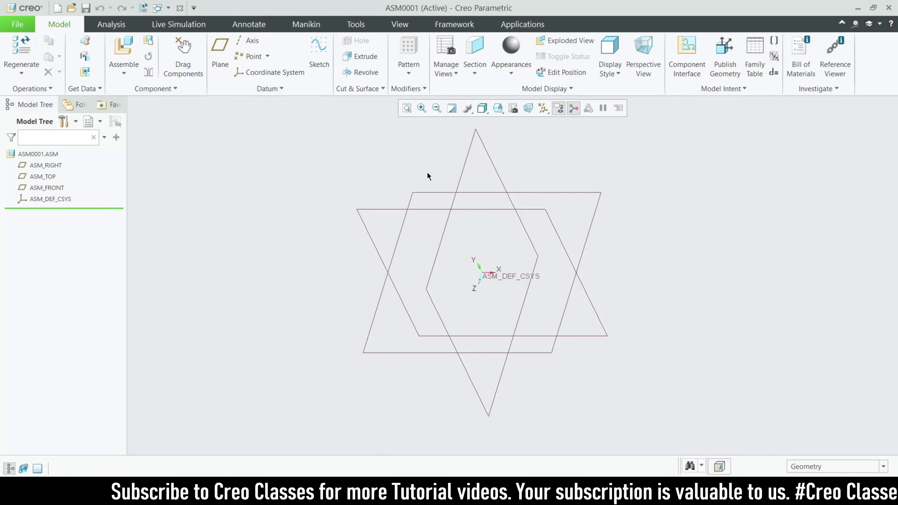